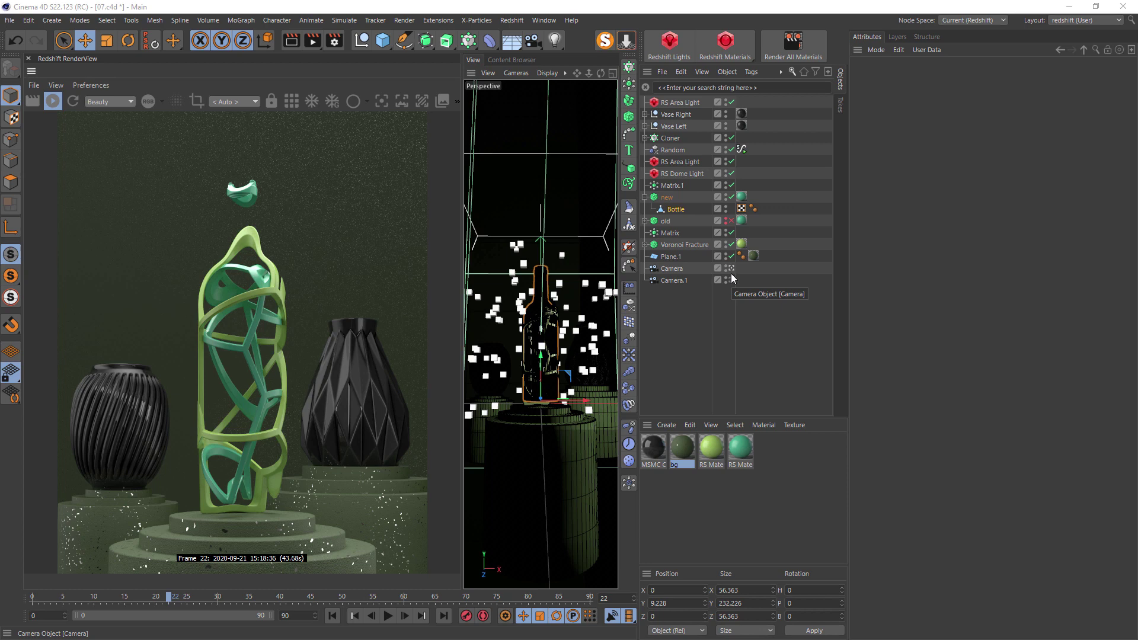
# Step: Collapse the new object's hierarchy and leave the camera view to examine the bottle scene's layout from outside
pyautogui.click(644, 196)
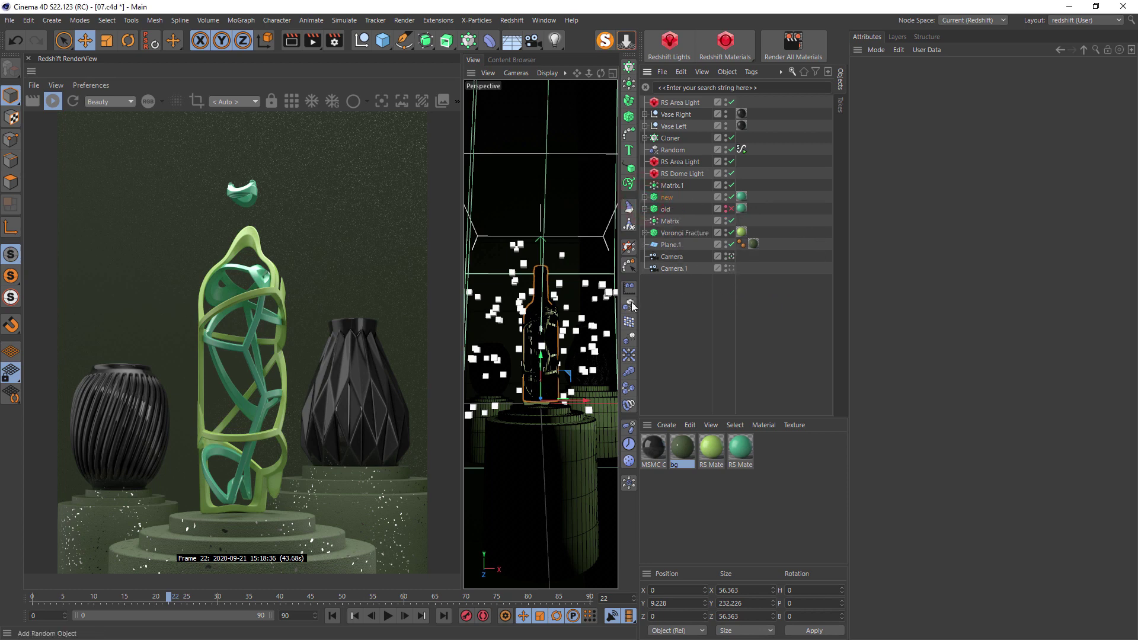
pyautogui.click(732, 256)
pyautogui.scroll(-10, 551, 341)
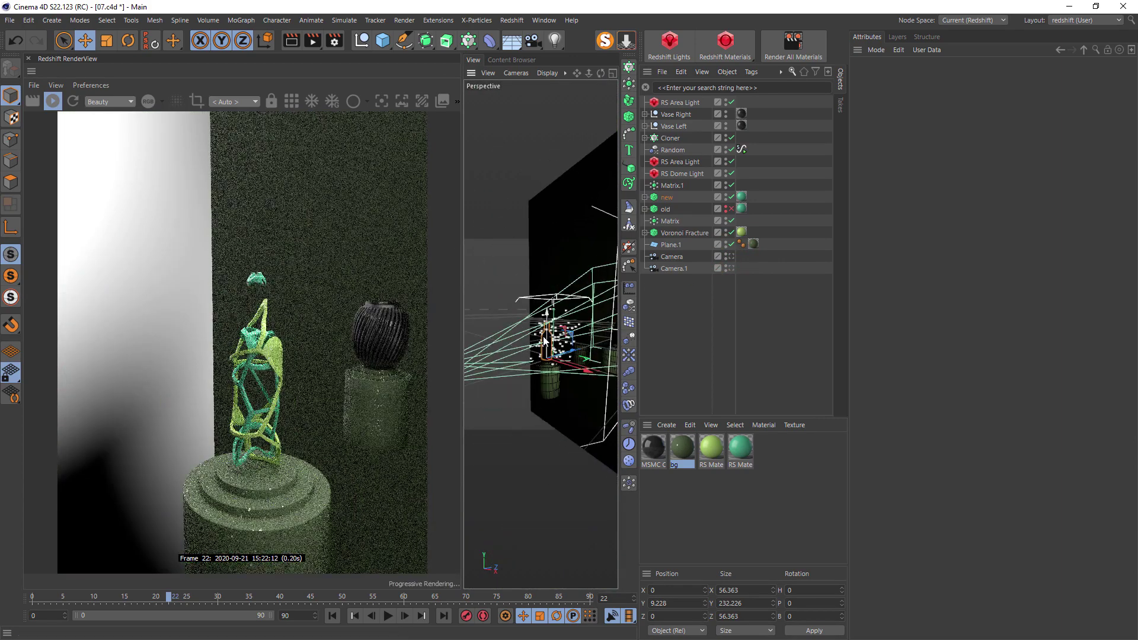
pyautogui.scroll(10, 564, 327)
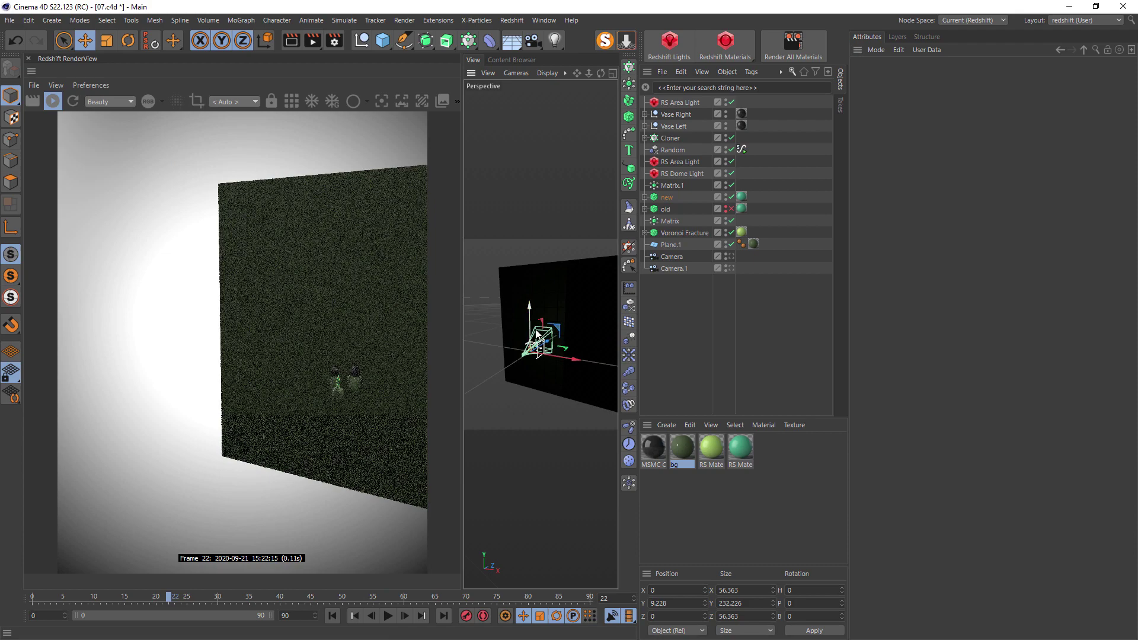
pyautogui.keyDown('alt'); pyautogui.moveTo(533, 356); pyautogui.dragTo(573, 347); pyautogui.keyUp('alt')
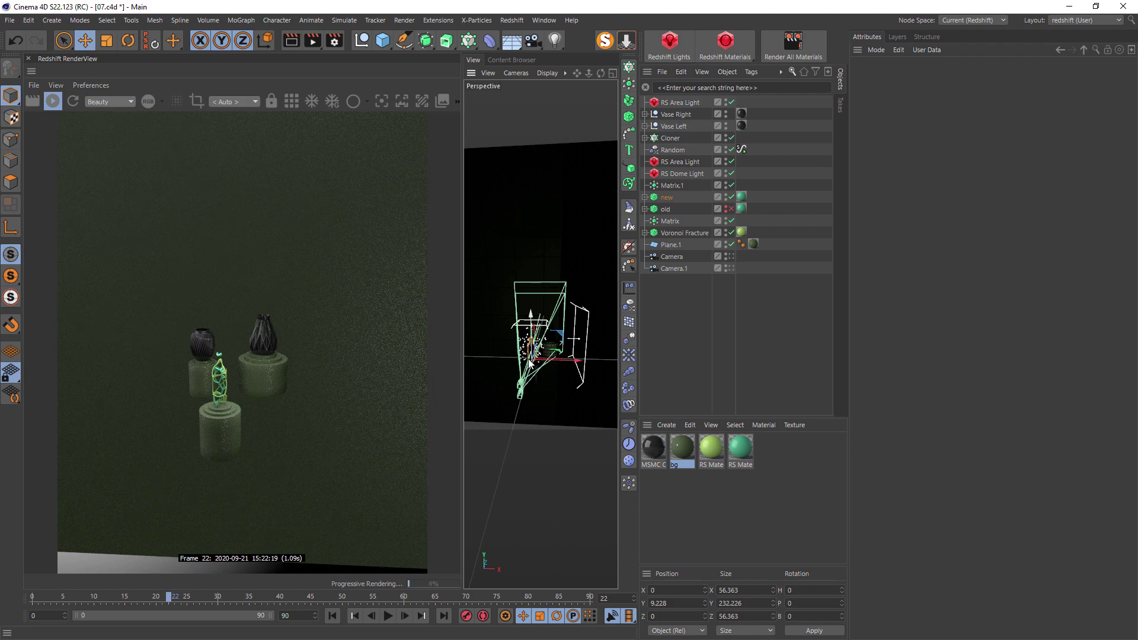
pyautogui.scroll(3, 542, 356)
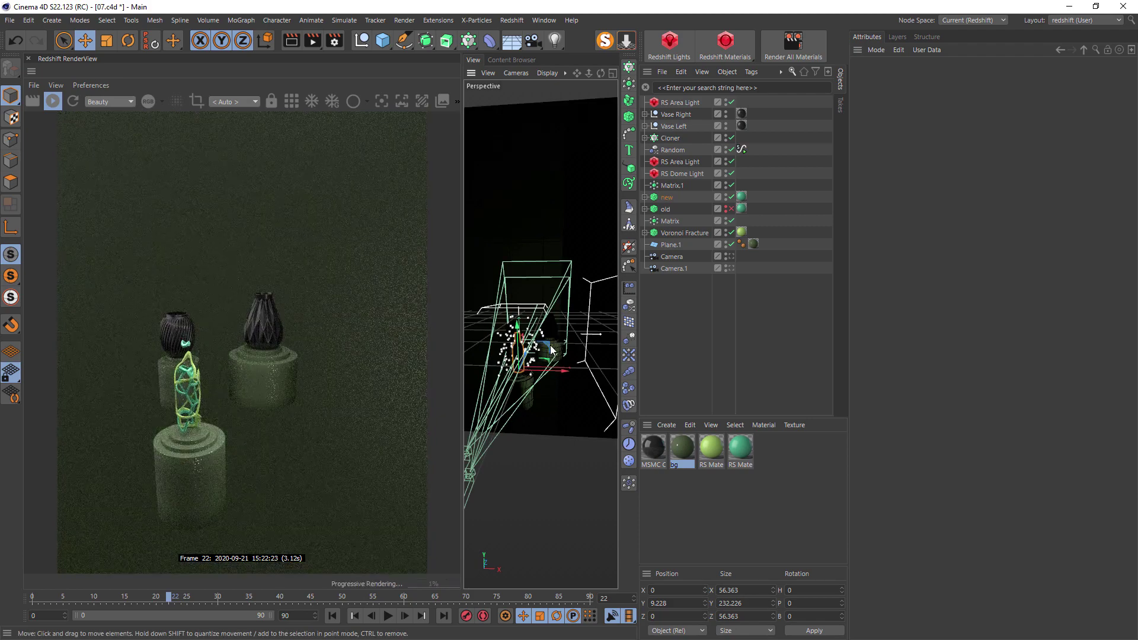
# Step: Inspect the placement of both RS Area Lights and return to looking through Camera
pyautogui.click(676, 163)
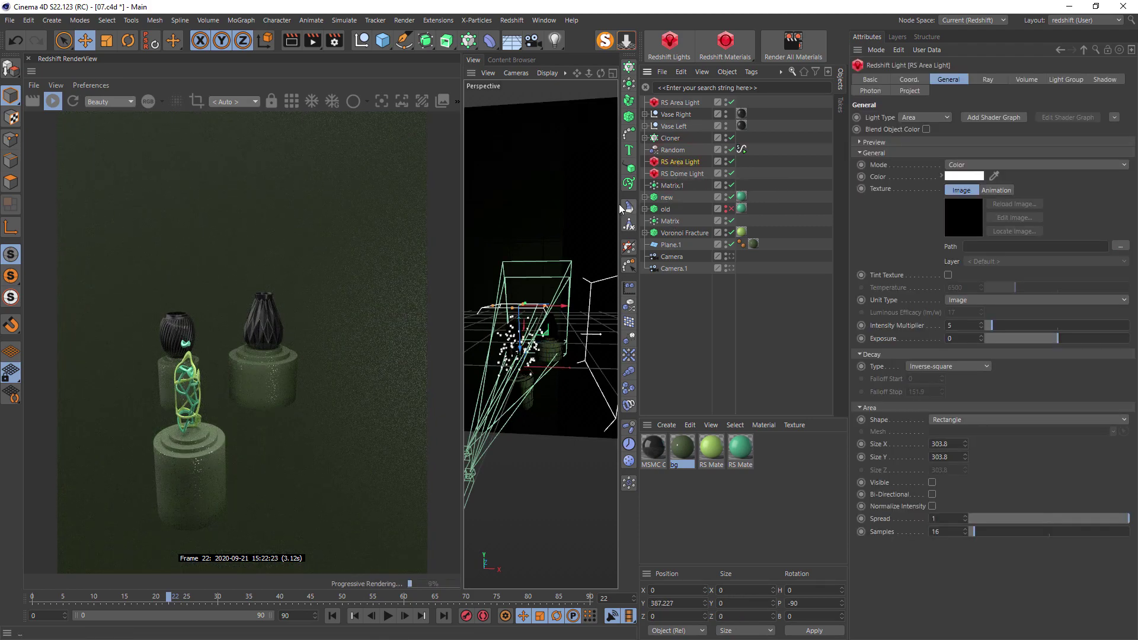
pyautogui.click(684, 102)
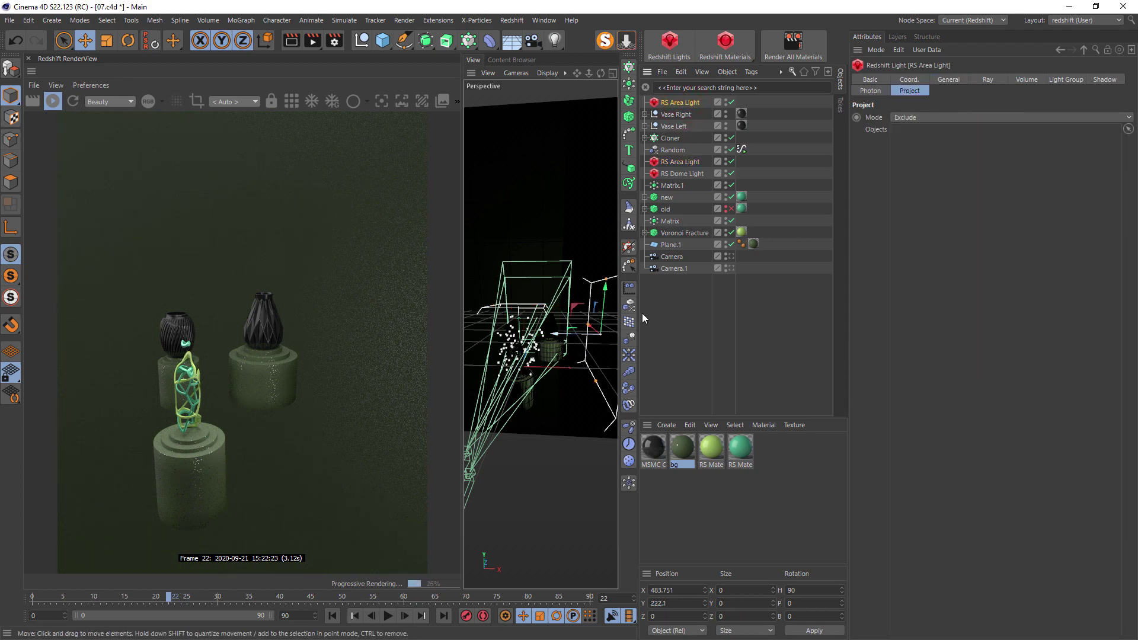
pyautogui.click(730, 257)
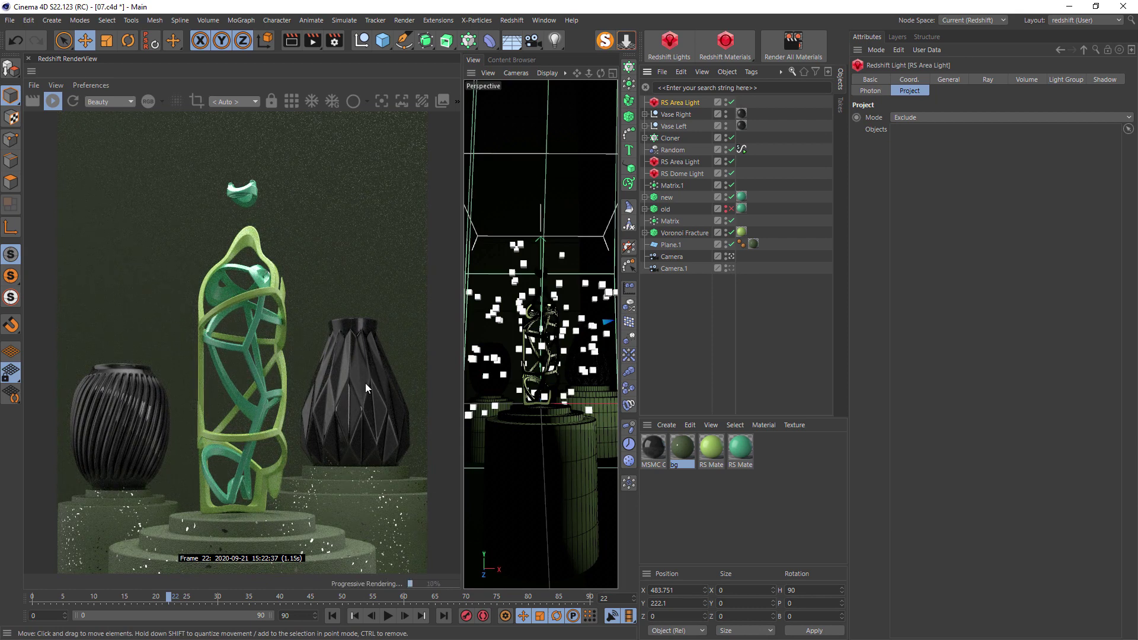
pyautogui.click(729, 162)
# Step: Add a Redshift Camera tag to the Camera object
pyautogui.rightClick(675, 255)
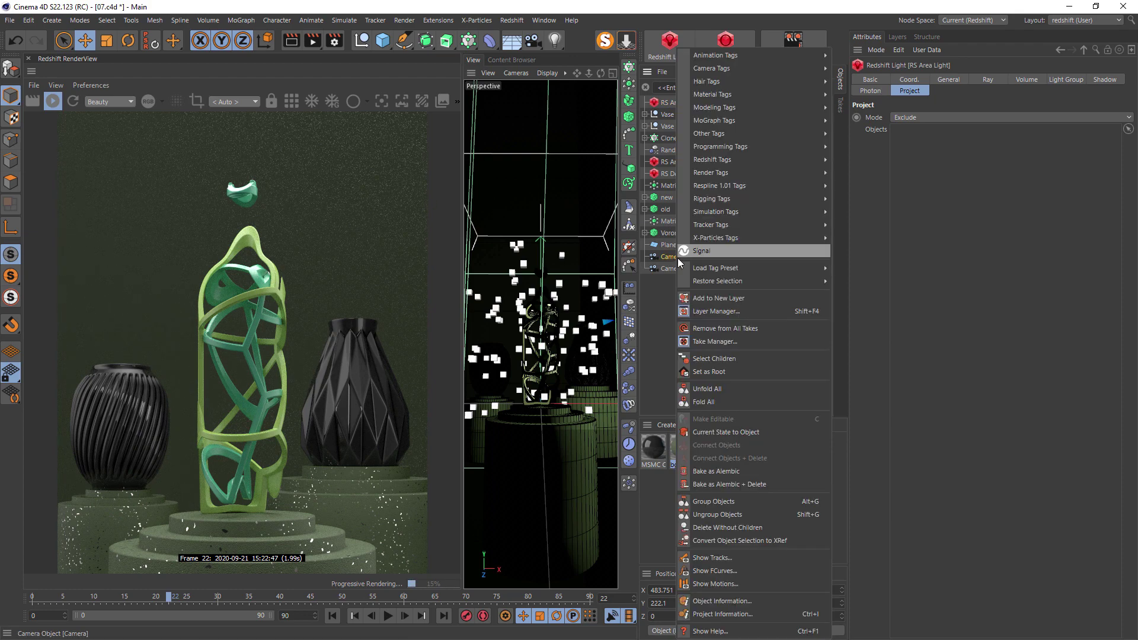
pyautogui.moveTo(732, 224)
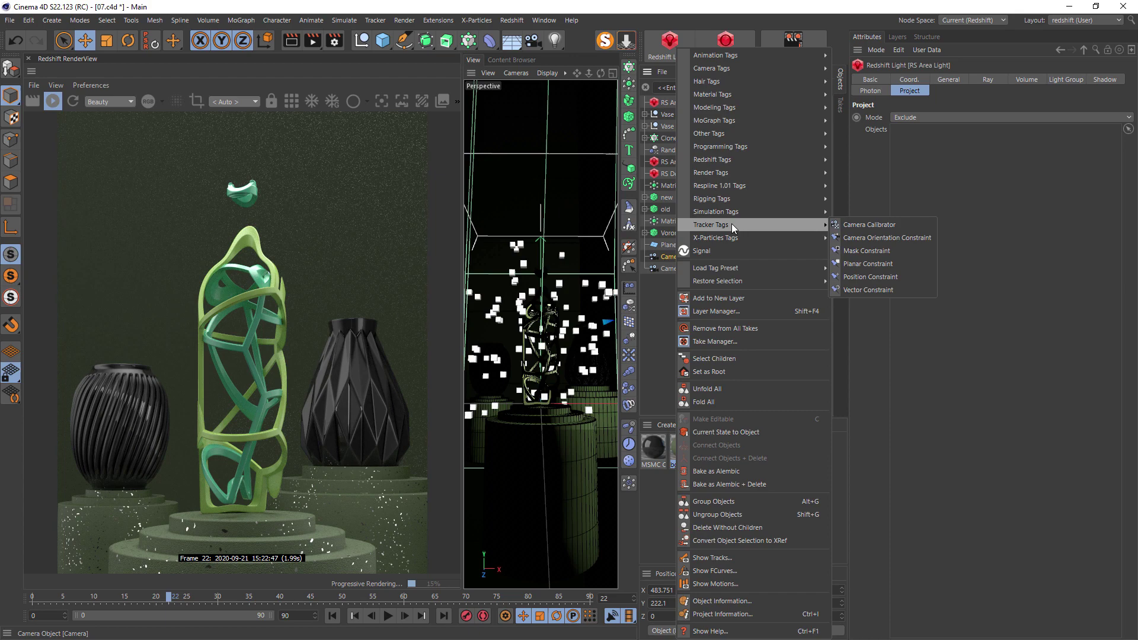
pyautogui.moveTo(780, 174)
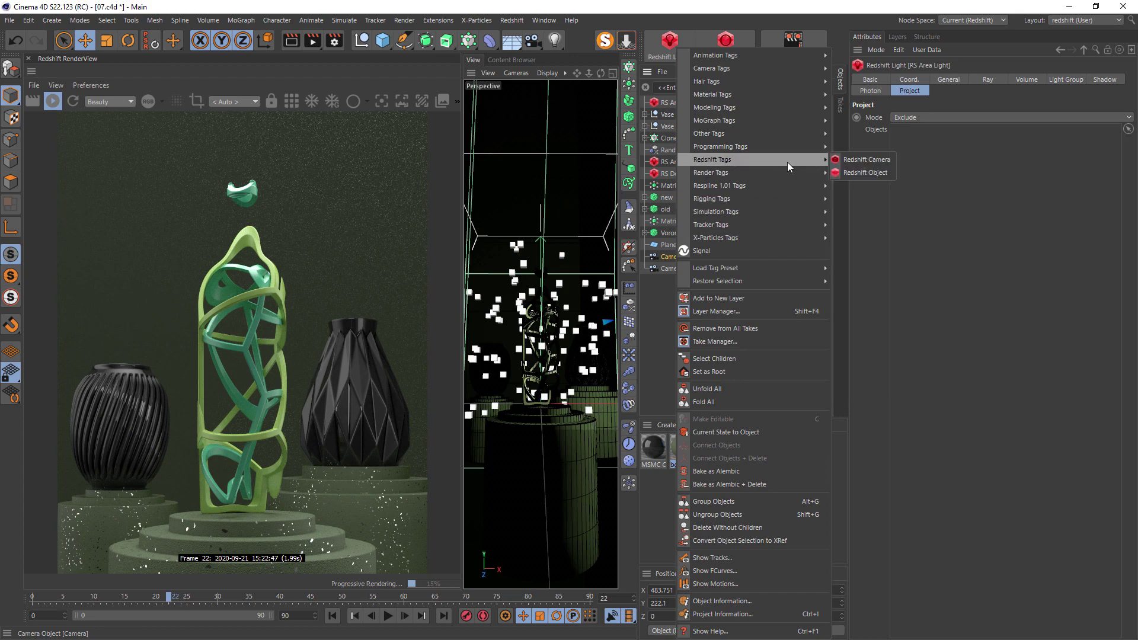
pyautogui.click(840, 160)
# Step: Override and enable the camera tag's exposure settings and set Allowed Overexposure to 0.05
pyautogui.click(1062, 91)
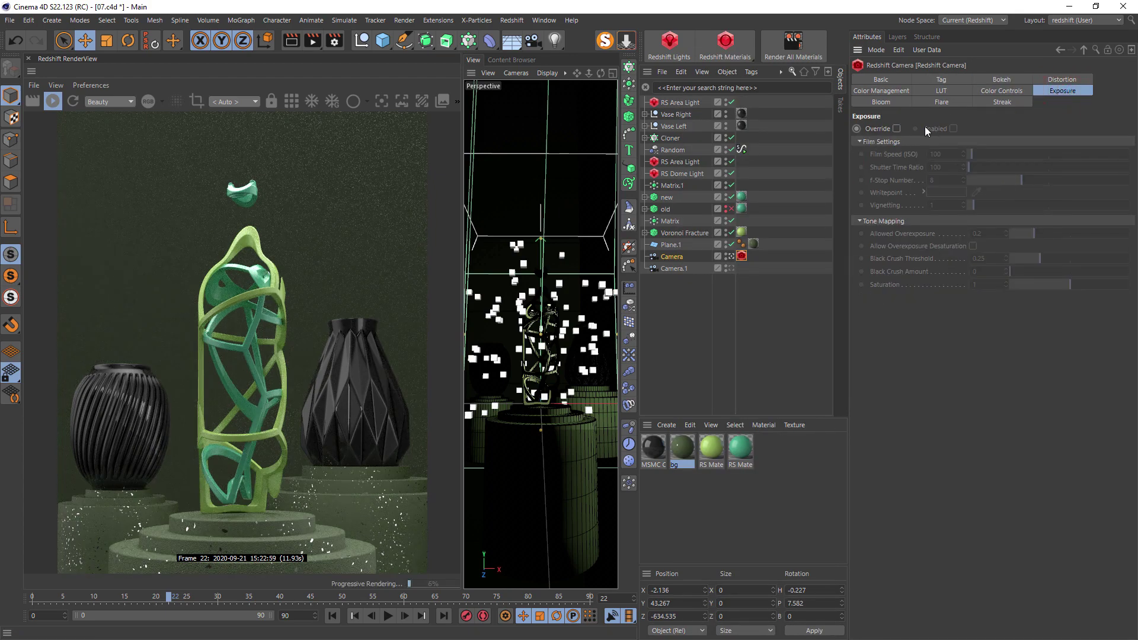
pyautogui.click(897, 128)
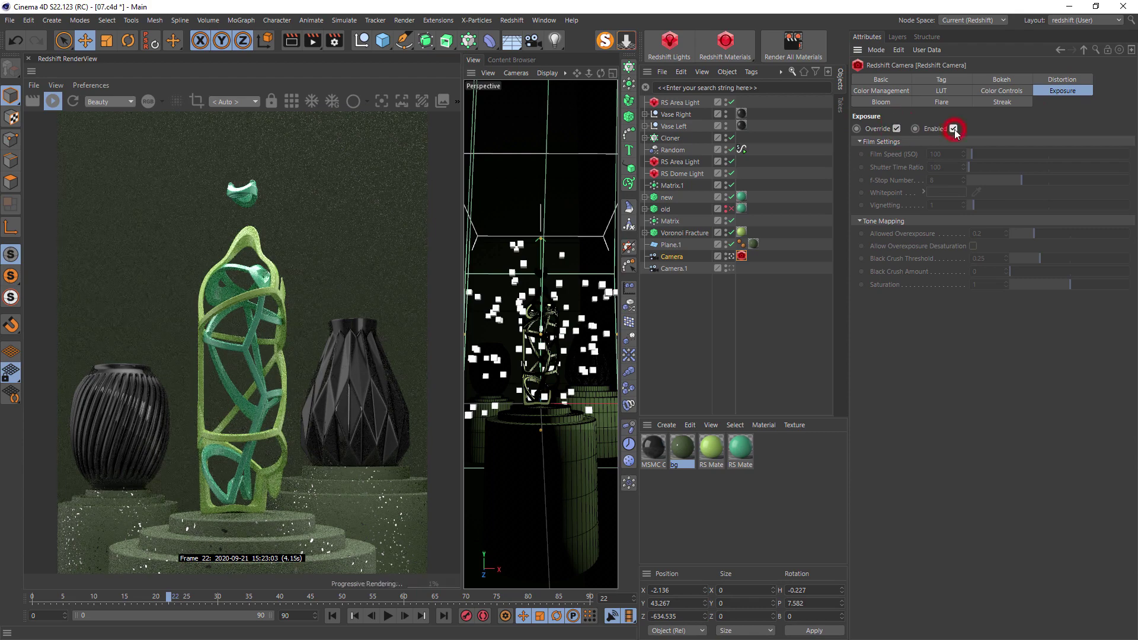
pyautogui.click(953, 128)
pyautogui.click(979, 233)
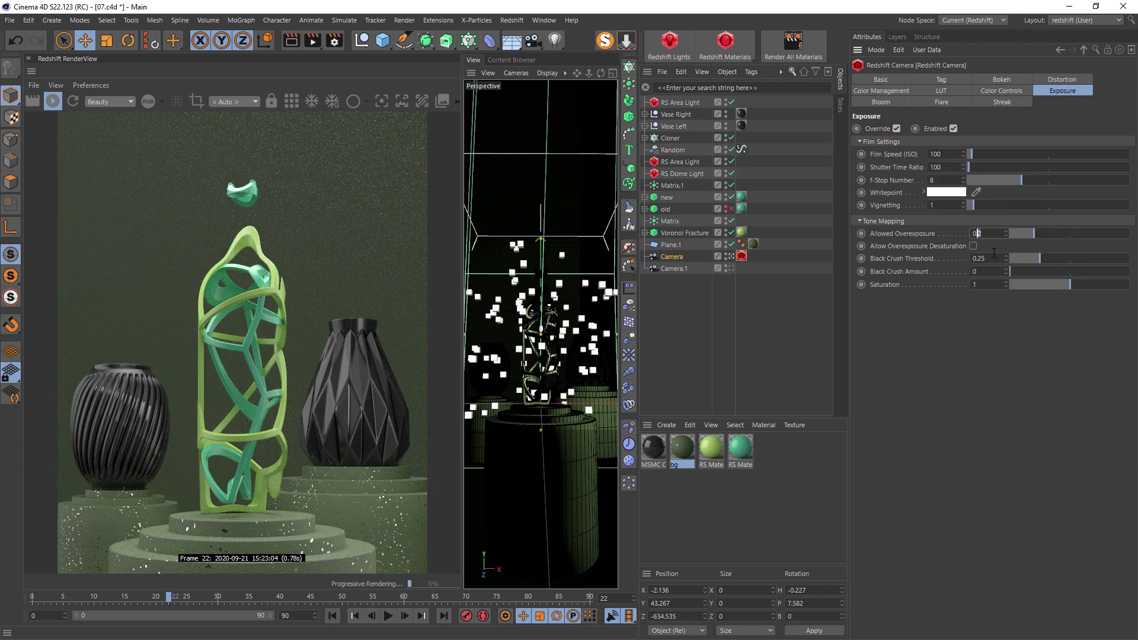
pyautogui.write('0.05')
pyautogui.press('Return')
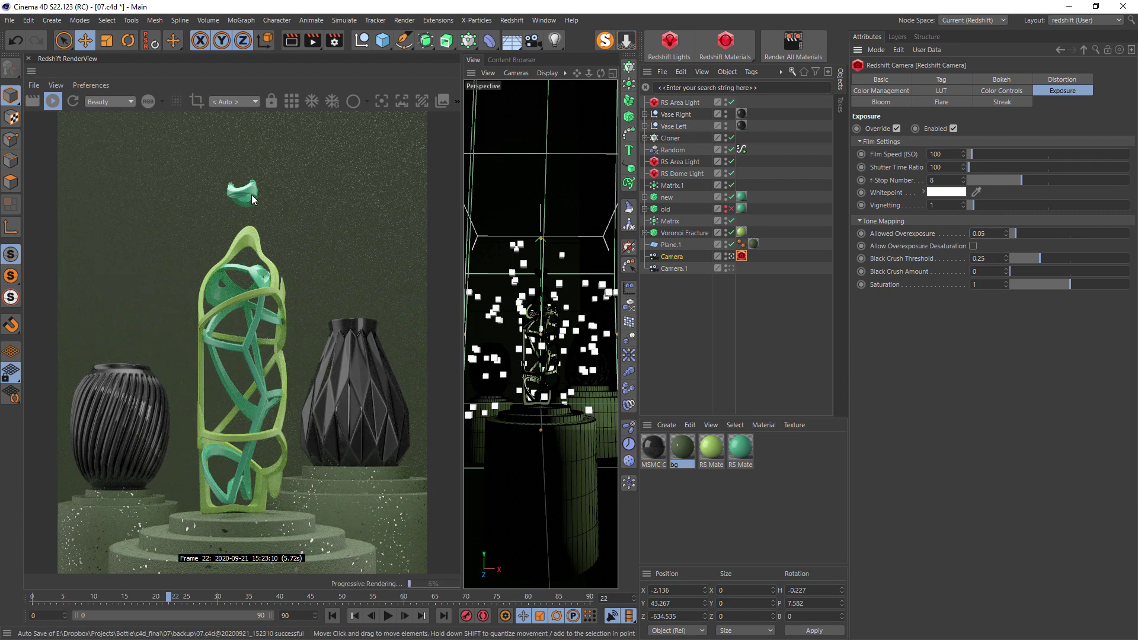
# Step: Inspect the general settings of the RS Dome Light
pyautogui.click(680, 173)
pyautogui.click(955, 80)
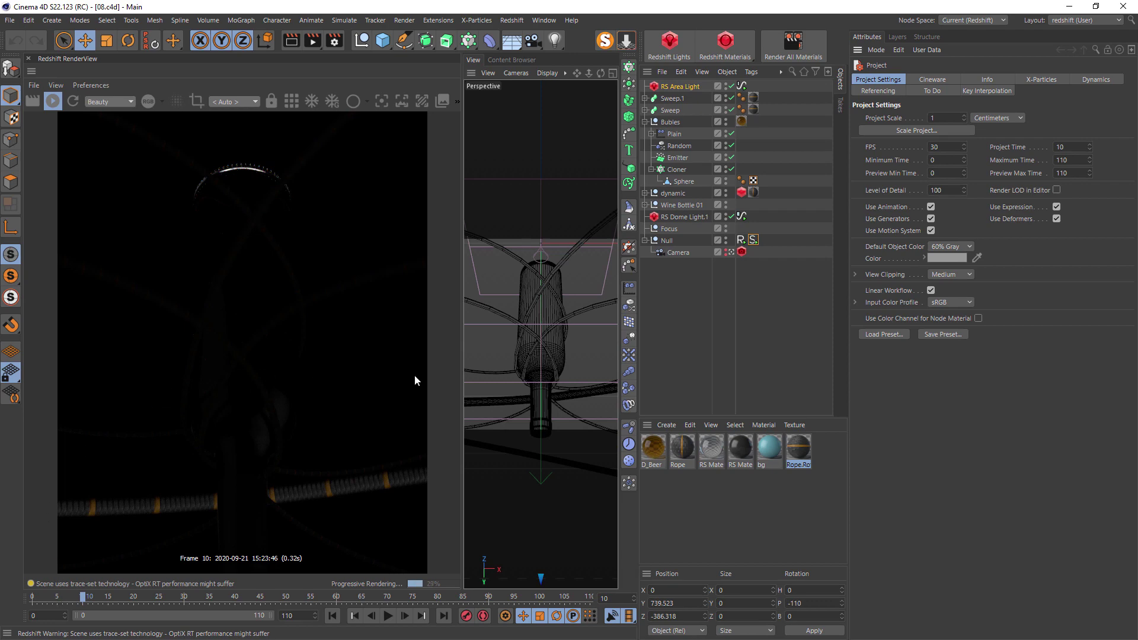
# Step: Go to frame 54 of the rope scene and leave the camera view to examine the ropes around the bottle
pyautogui.moveTo(83, 596); pyautogui.dragTo(305, 596)
pyautogui.click(730, 251)
pyautogui.scroll(-5, 552, 277)
pyautogui.keyDown('alt'); pyautogui.moveTo(553, 285); pyautogui.dragTo(542, 251); pyautogui.keyUp('alt')
# Step: Expand Sweep.1 and inspect the settings of the Displacer on its Circle spline, viewing the ropes up close
pyautogui.click(656, 100)
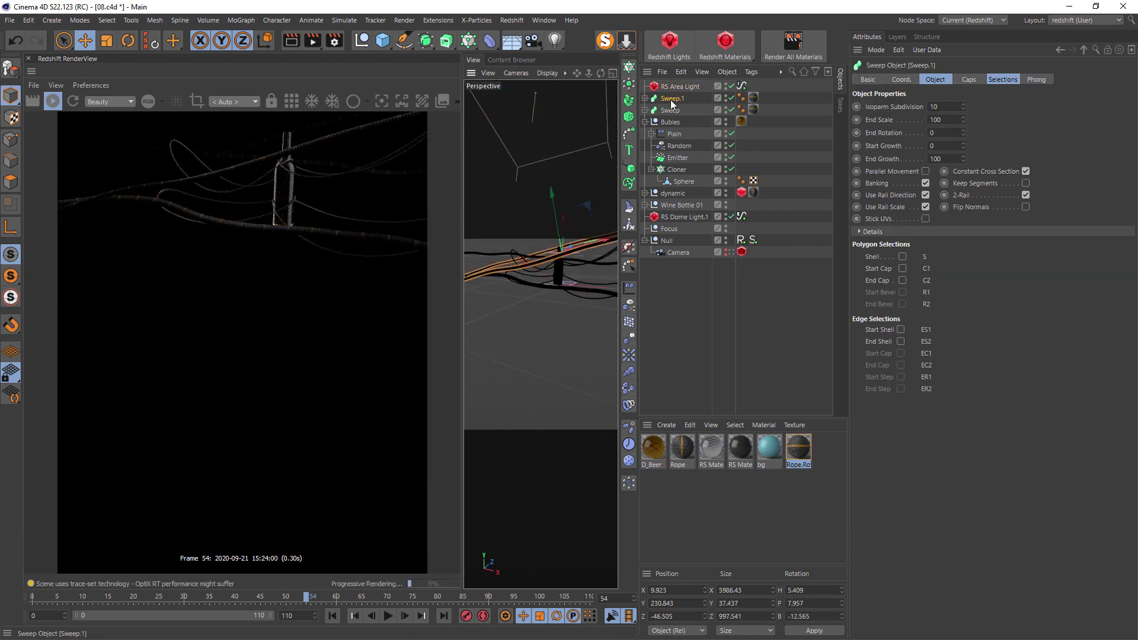
pyautogui.click(645, 99)
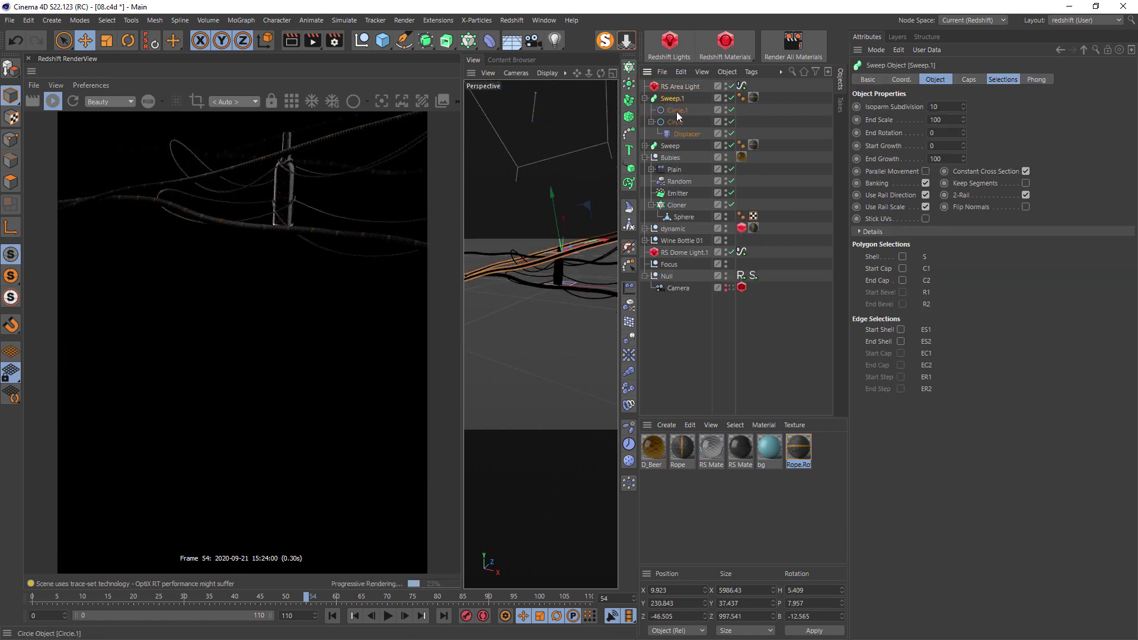
pyautogui.click(675, 133)
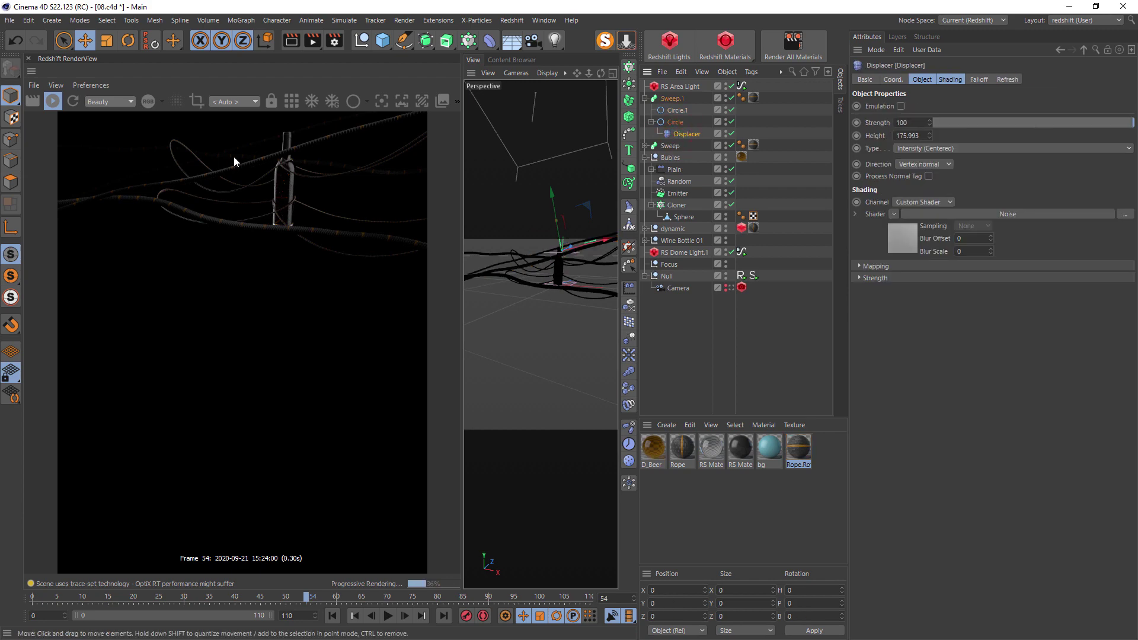
pyautogui.scroll(3, 536, 249)
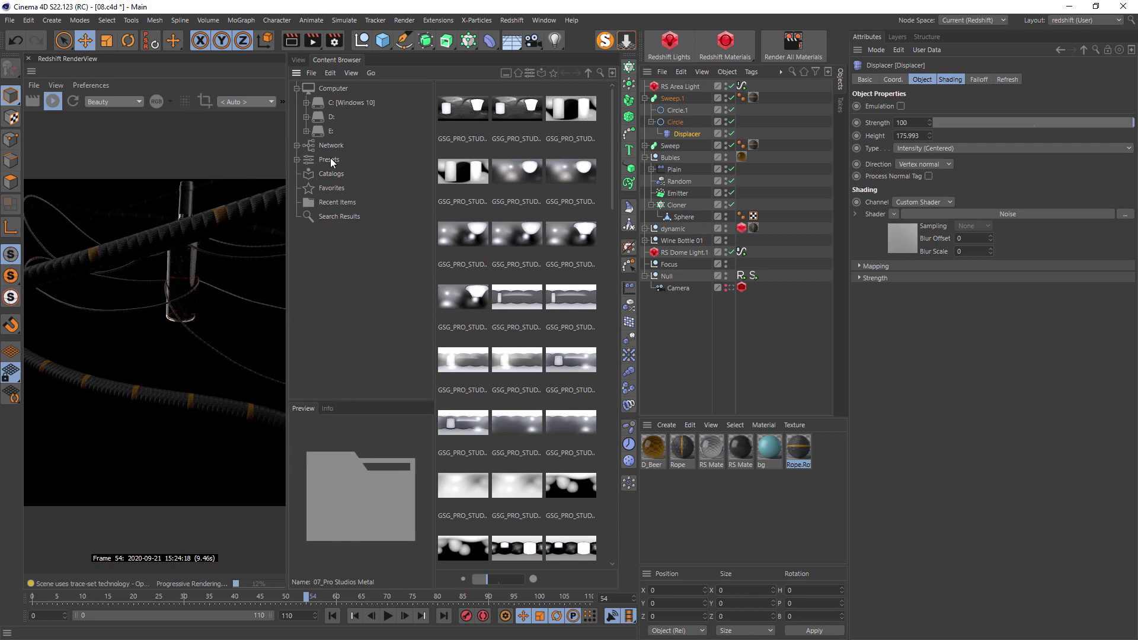
# Step: Search the content browser's presets for "rope"
pyautogui.click(329, 159)
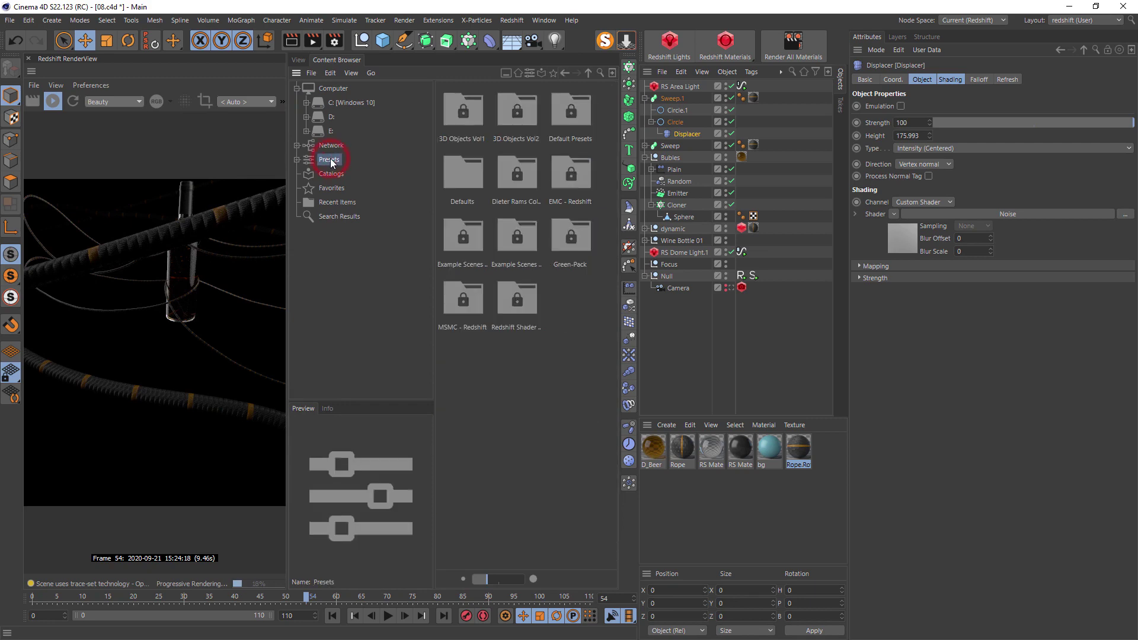
pyautogui.click(596, 74)
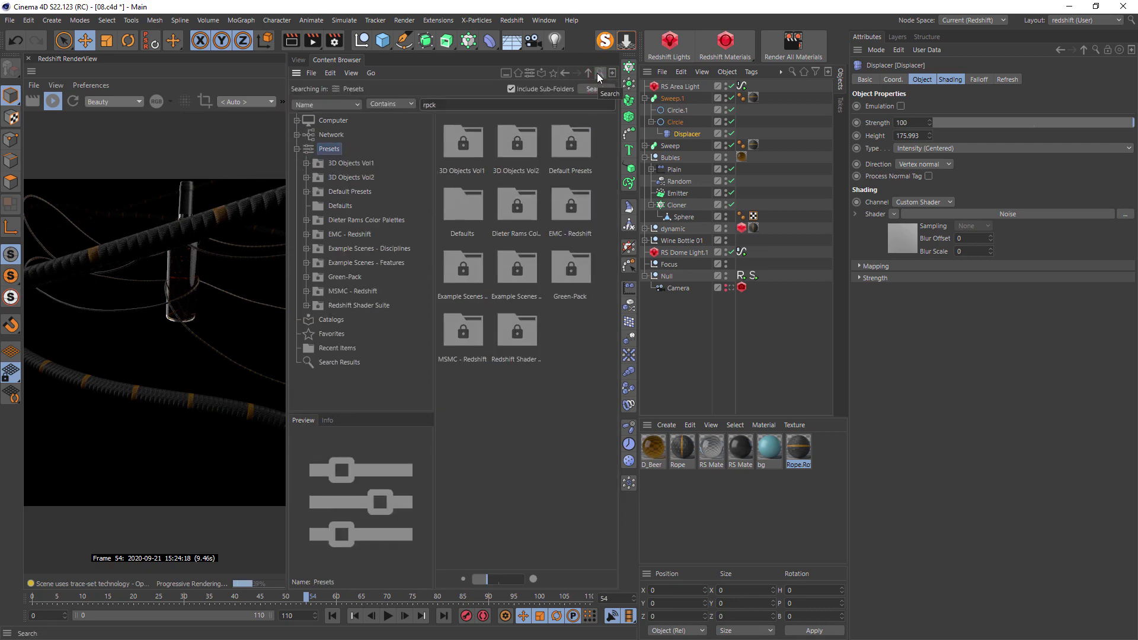
pyautogui.write('rope')
pyautogui.press('Return')
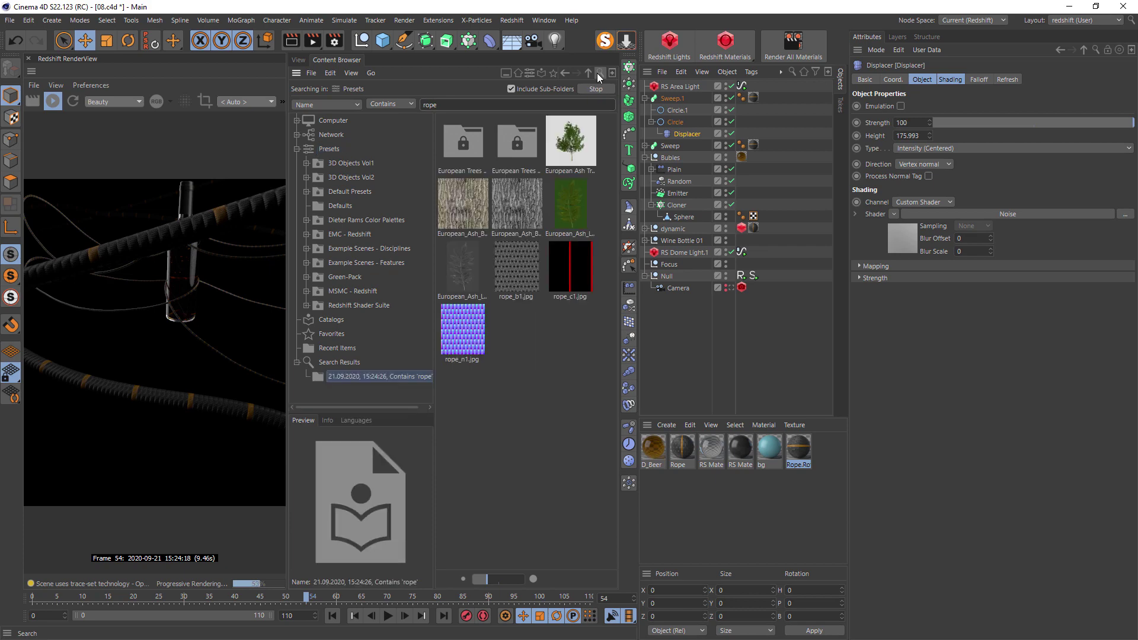
# Step: Preview the rope_c1.jpg, rope_b1.jpg and rope_n1.jpg textures and return to the viewport
pyautogui.click(583, 248)
pyautogui.click(524, 261)
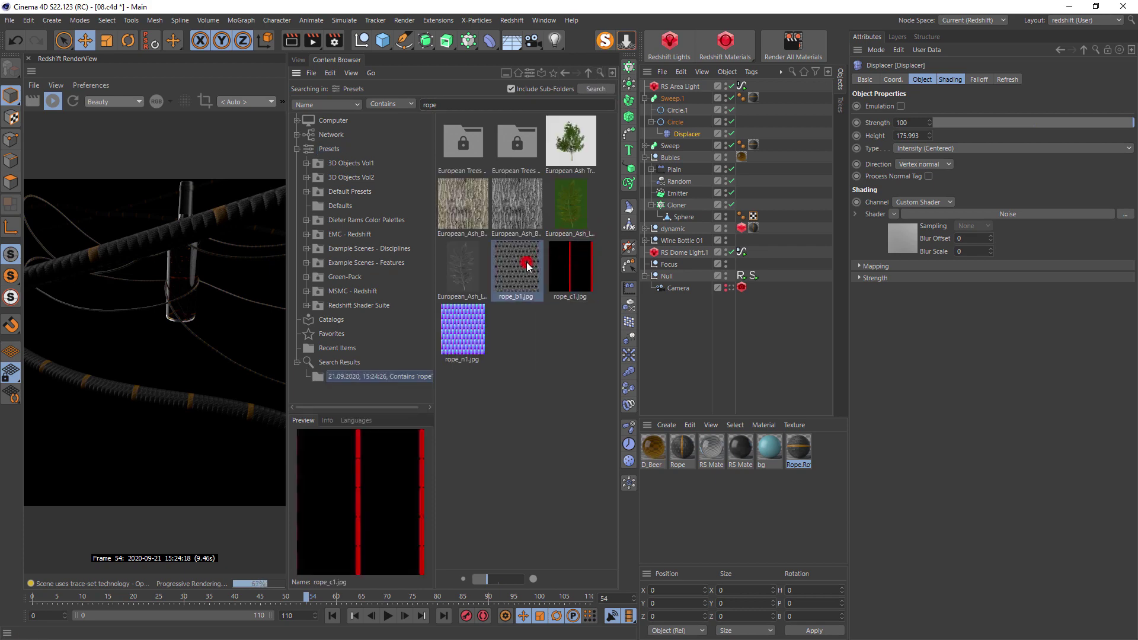
pyautogui.click(468, 332)
pyautogui.click(503, 290)
pyautogui.click(466, 331)
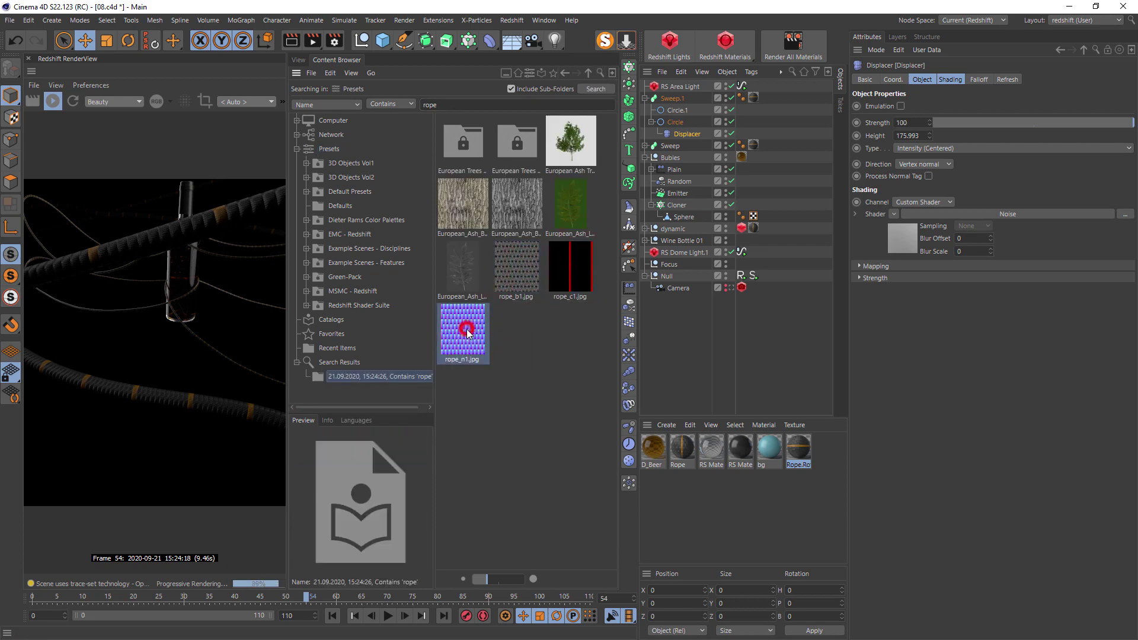
pyautogui.click(301, 61)
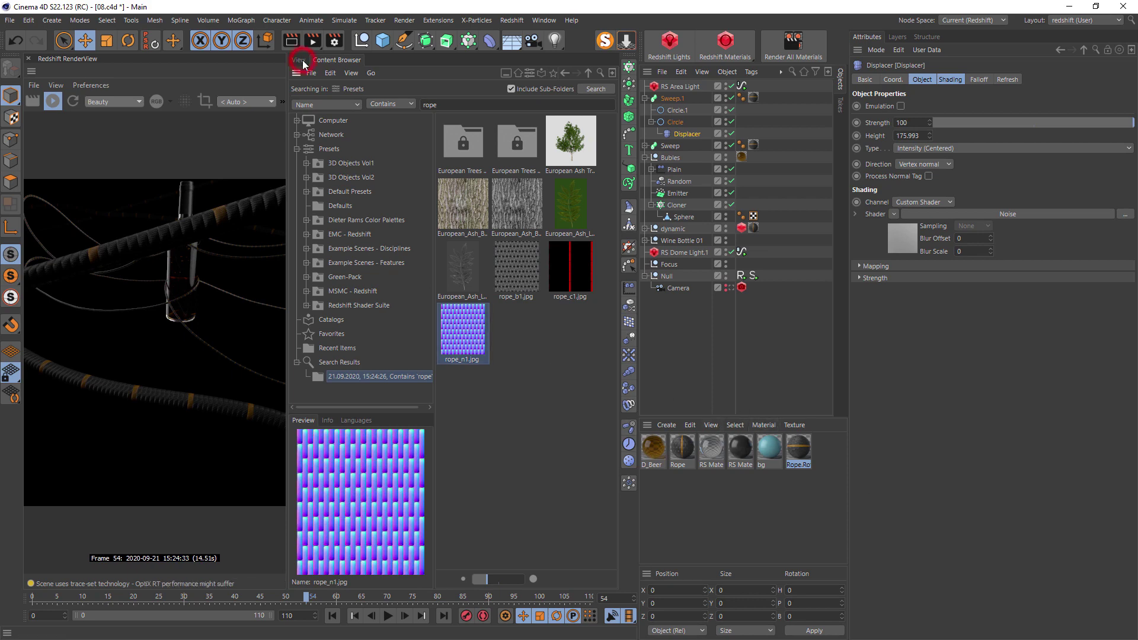
# Step: Start a new project and add a torus with its orientation set to +Z
pyautogui.hotkey('ctrl', 'n')
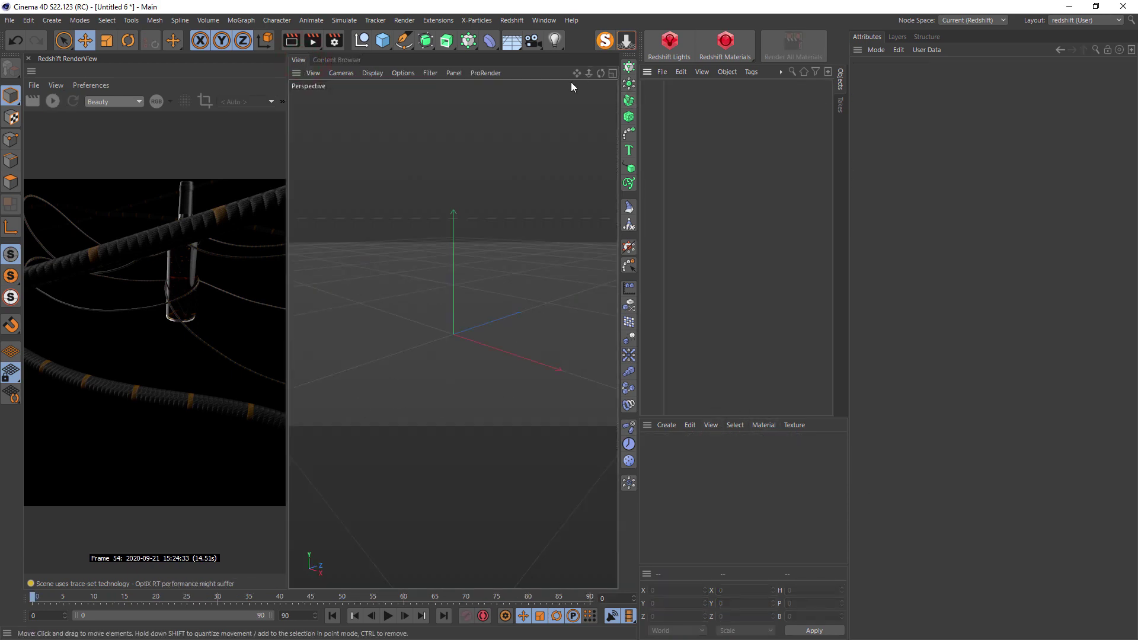
pyautogui.click(384, 42)
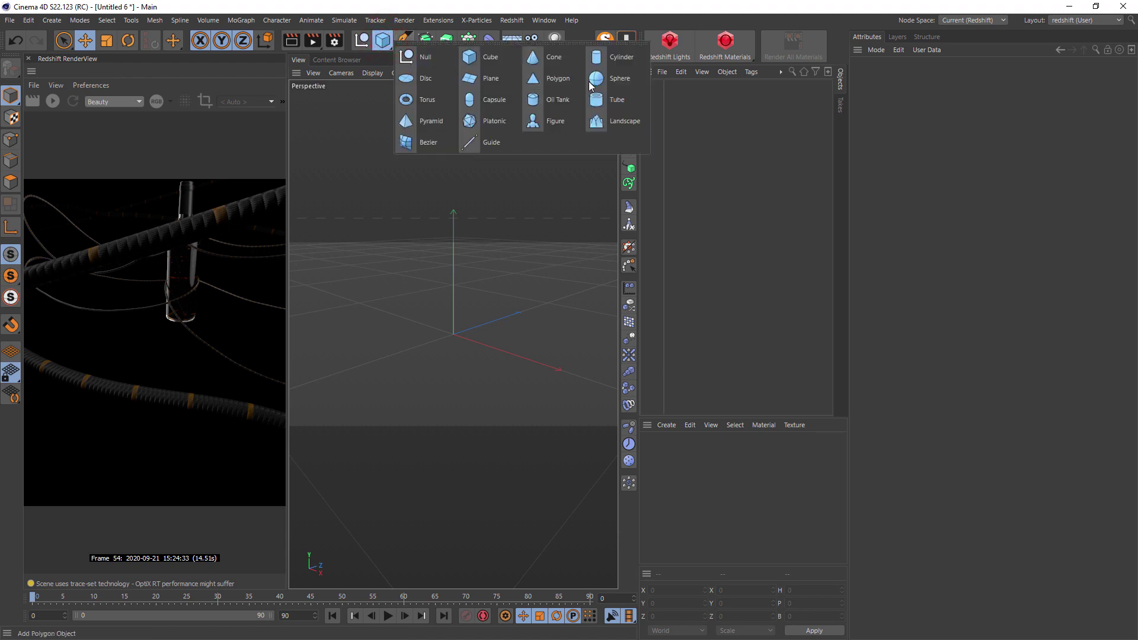
pyautogui.click(448, 96)
pyautogui.scroll(-2, 926, 159)
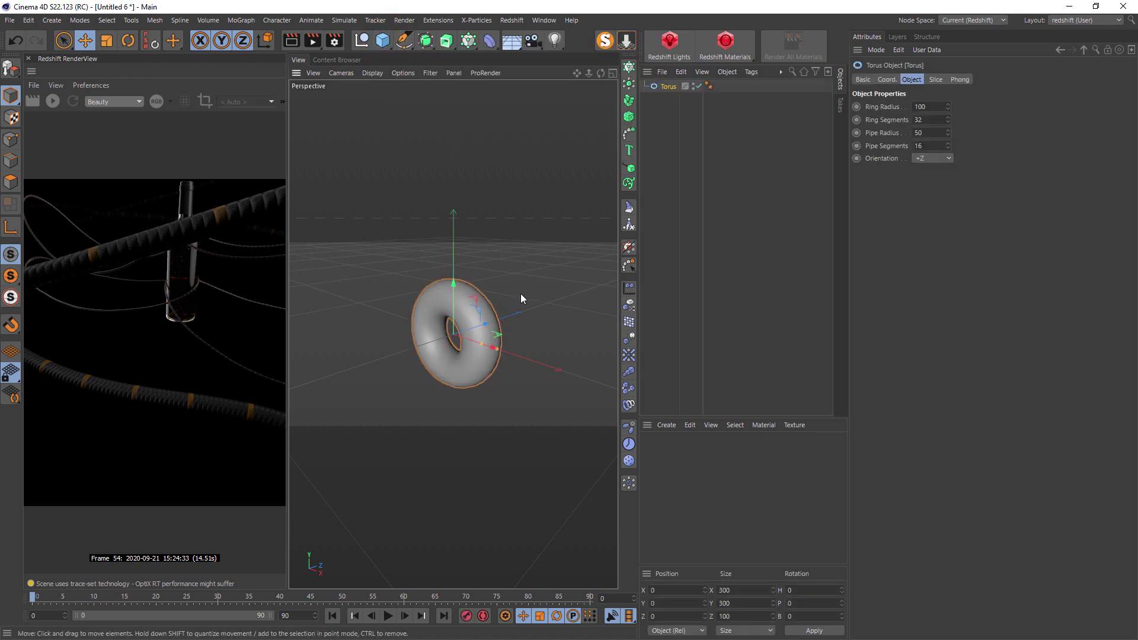
# Step: In an enlarged front view, slice the torus down to its lower half and set its pipe radius to 15
pyautogui.press('F4')
pyautogui.moveTo(475, 333)
pyautogui.mouseDown()
pyautogui.moveTo(348, 323)
pyautogui.moveTo(479, 329)
pyautogui.mouseUp()
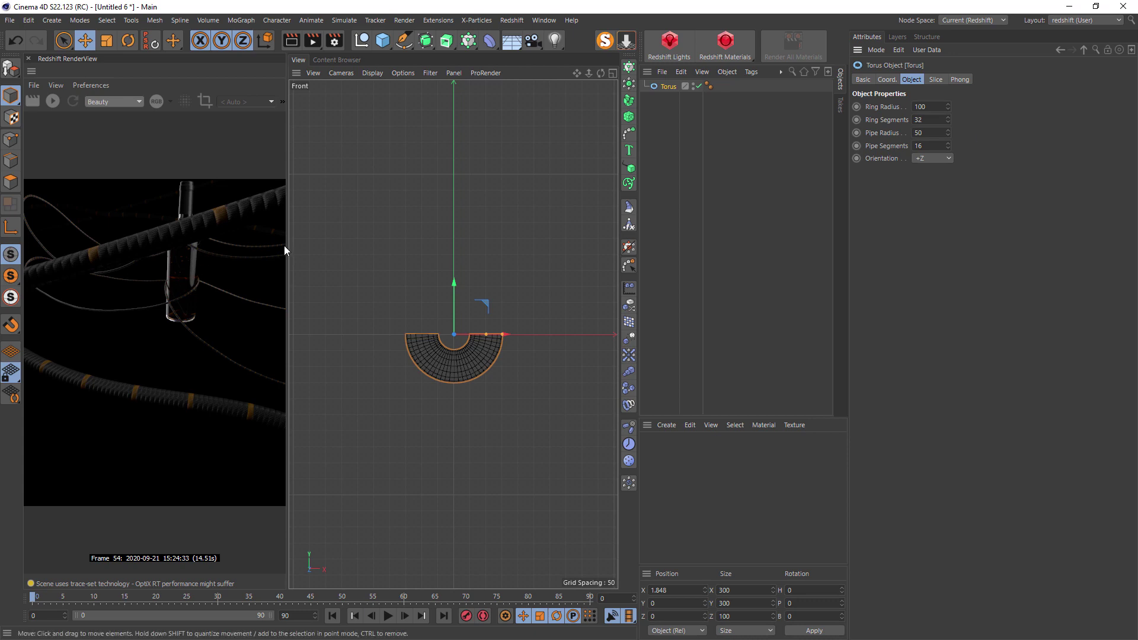
pyautogui.moveTo(284, 245); pyautogui.dragTo(129, 246)
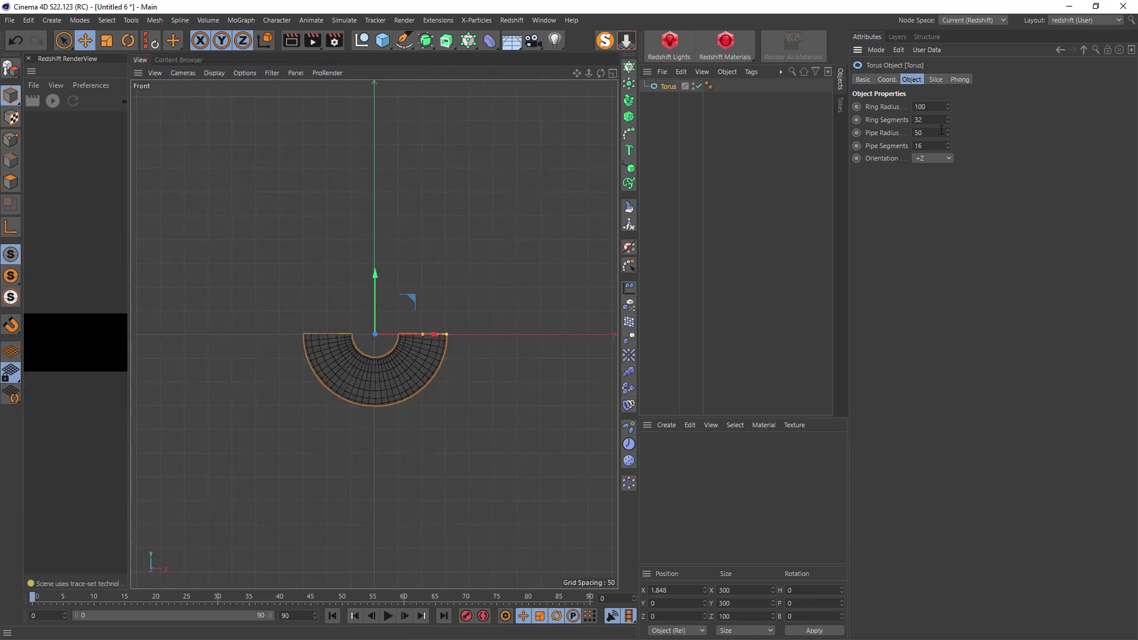
pyautogui.moveTo(947, 132)
pyautogui.mouseDown()
pyautogui.moveTo(960, 132)
pyautogui.moveTo(928, 132)
pyautogui.mouseUp()
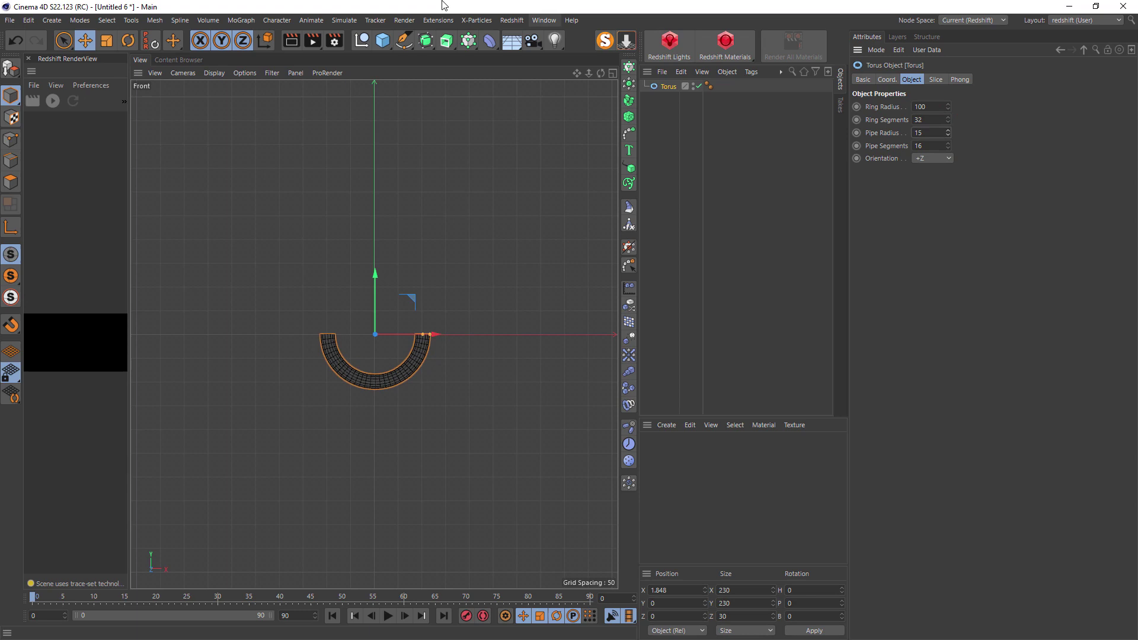
# Step: Add a second torus to the project
pyautogui.click(410, 45)
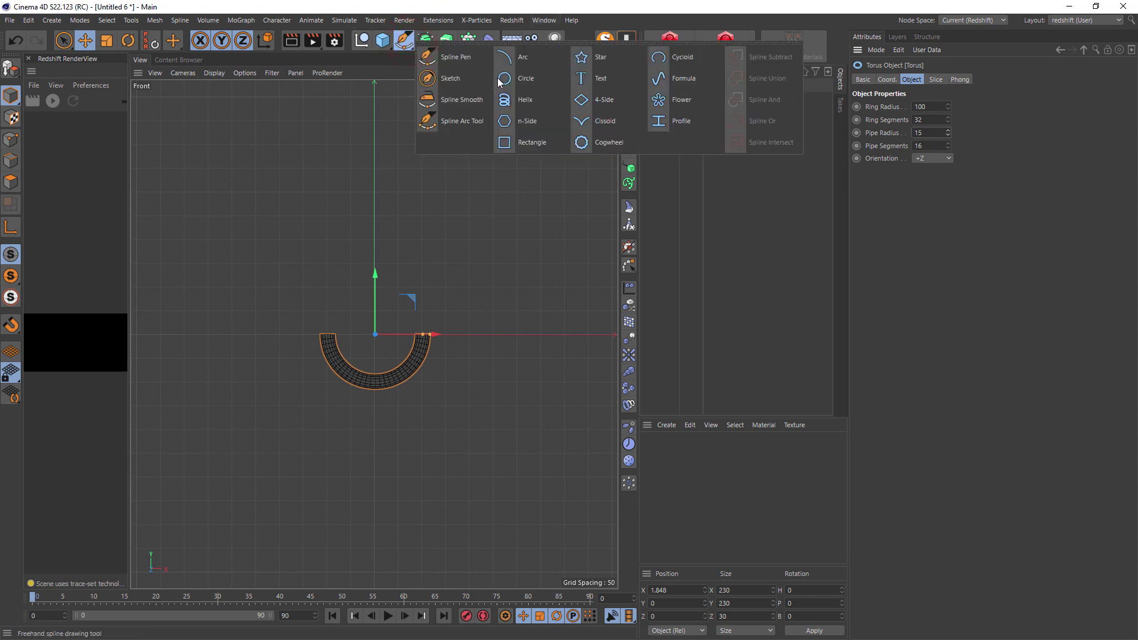
pyautogui.click(382, 41)
pyautogui.click(441, 119)
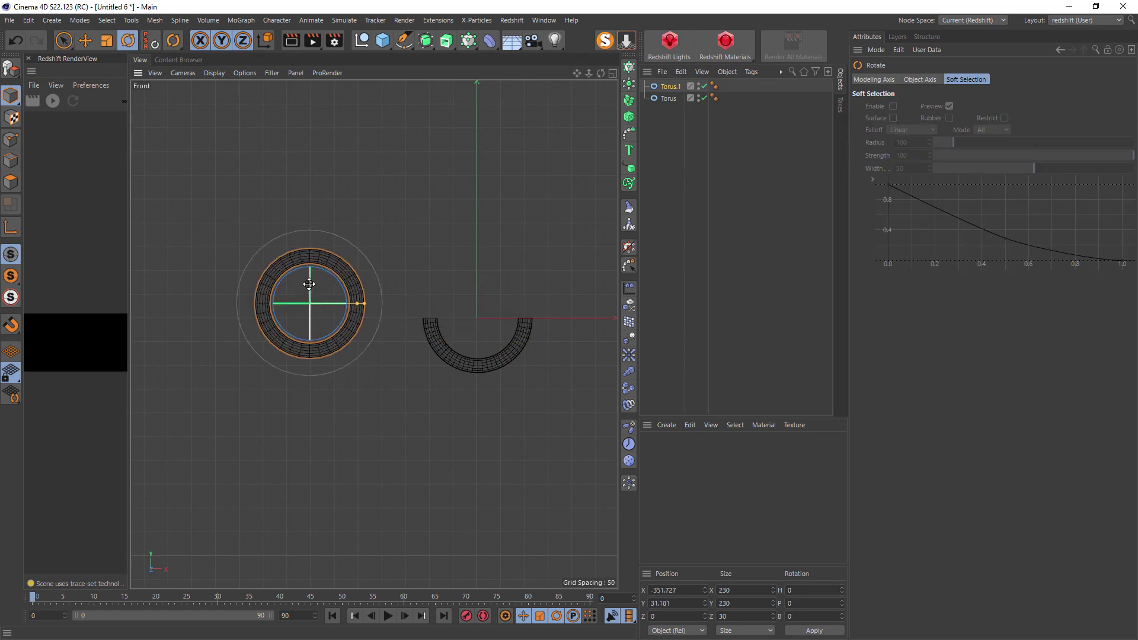
# Step: Move the full torus beside the half torus, and add a third torus rotated 90° in pitch between them
pyautogui.moveTo(323, 357); pyautogui.dragTo(307, 418)
pyautogui.press('e')
pyautogui.moveTo(344, 280); pyautogui.dragTo(421, 276)
pyautogui.middleClick(421, 276)
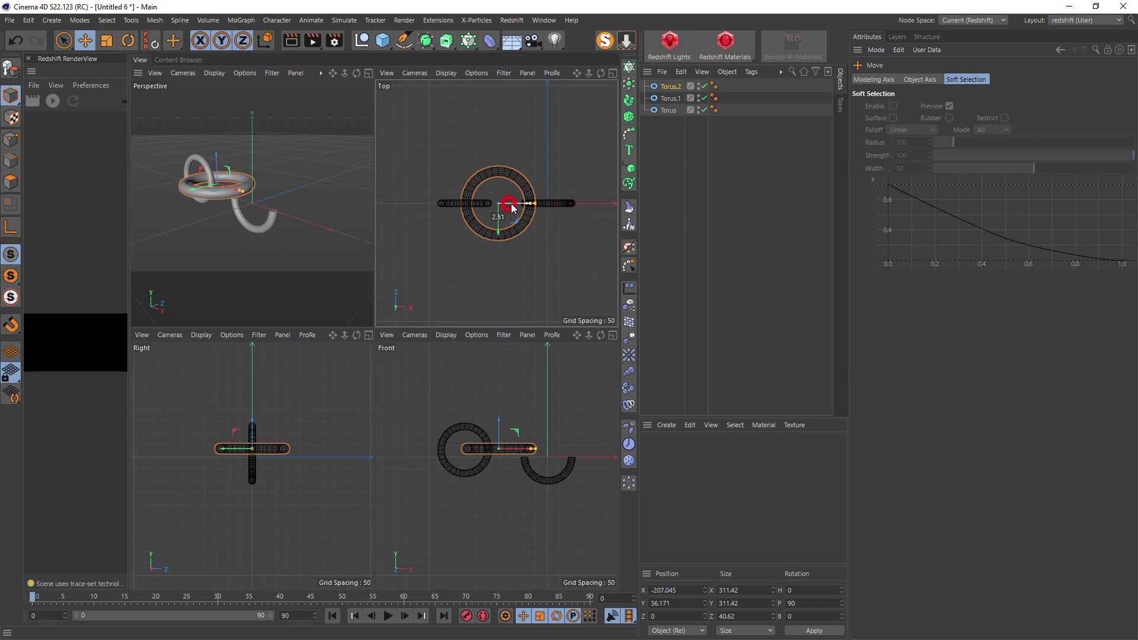
# Step: Shift the middle torus so it overlaps both neighbours, with a ring radius of about 135.4 and pipe radius of about 7.9
pyautogui.moveTo(505, 204); pyautogui.dragTo(514, 203)
pyautogui.middleClick(278, 273)
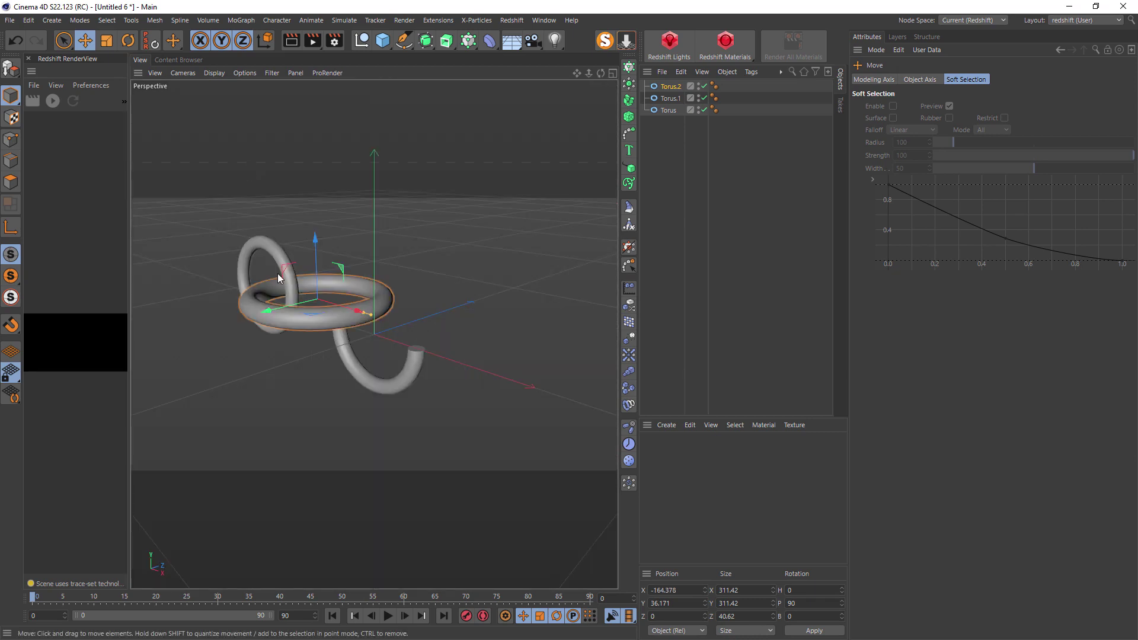
pyautogui.keyDown('alt'); pyautogui.moveTo(277, 272); pyautogui.dragTo(373, 379); pyautogui.keyUp('alt')
pyautogui.moveTo(386, 279); pyautogui.dragTo(377, 279)
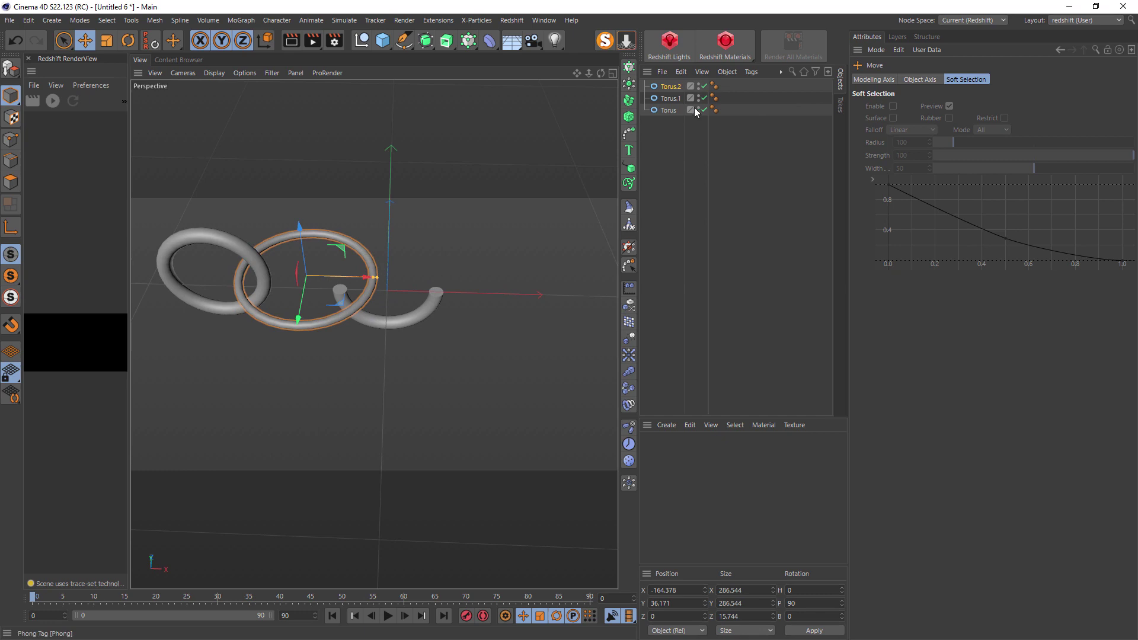
# Step: Add Collider Body tags to Torus and Torus.1, and open their collision settings
pyautogui.moveTo(667, 137); pyautogui.dragTo(656, 99)
pyautogui.rightClick(661, 99)
pyautogui.moveTo(751, 236)
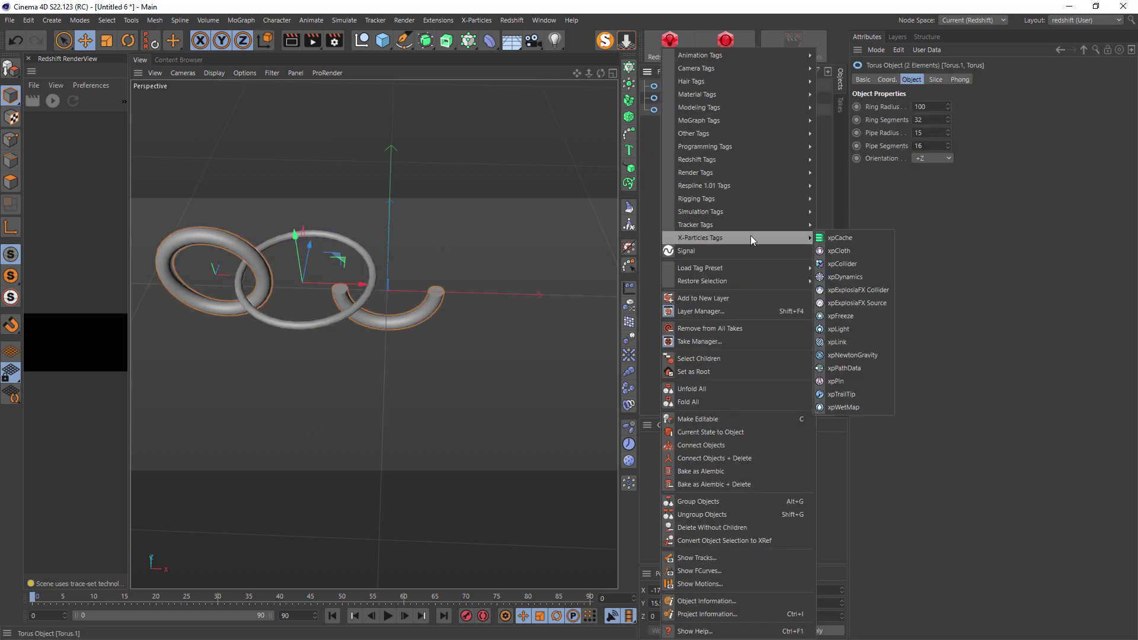
pyautogui.moveTo(753, 211)
pyautogui.click(859, 238)
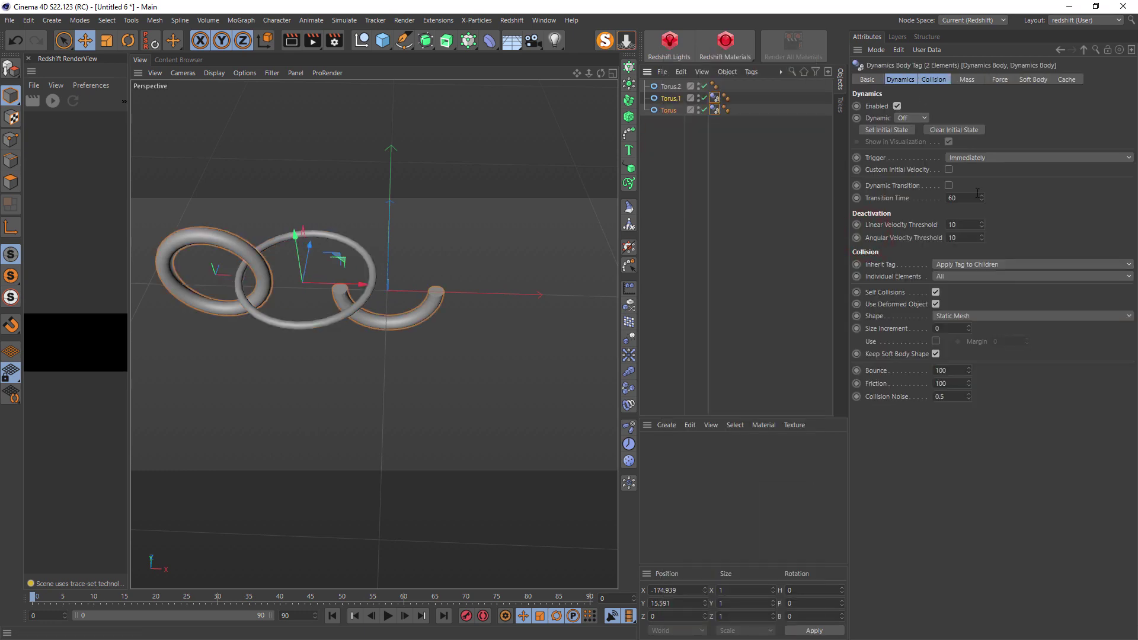
pyautogui.click(934, 79)
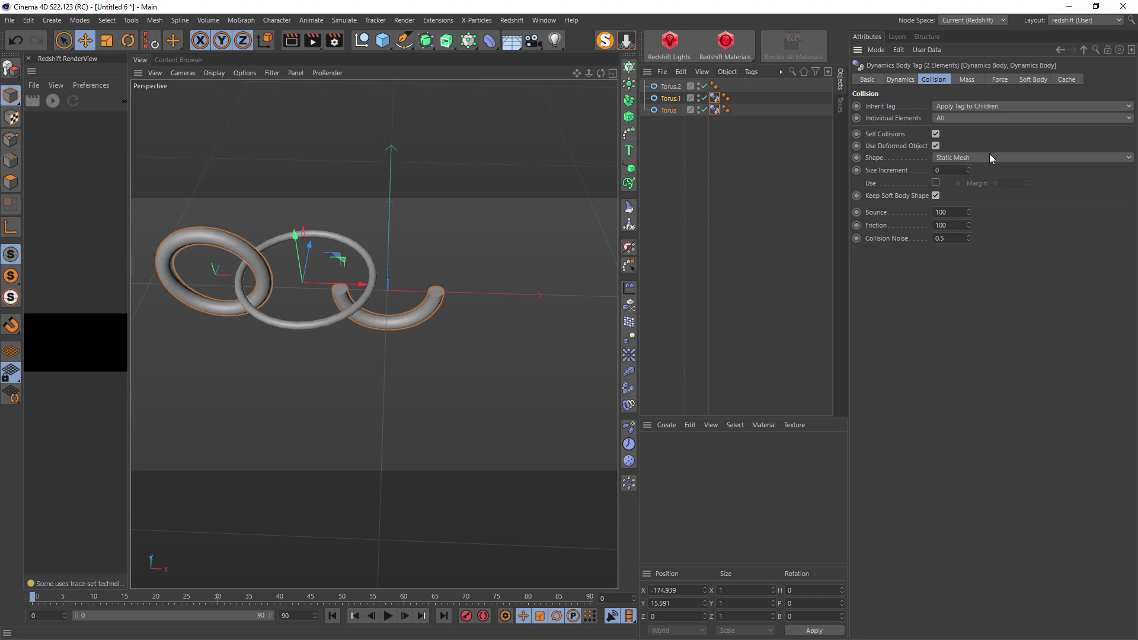
# Step: Add a Soft Body tag to Torus.2, the thin middle ring
pyautogui.click(671, 88)
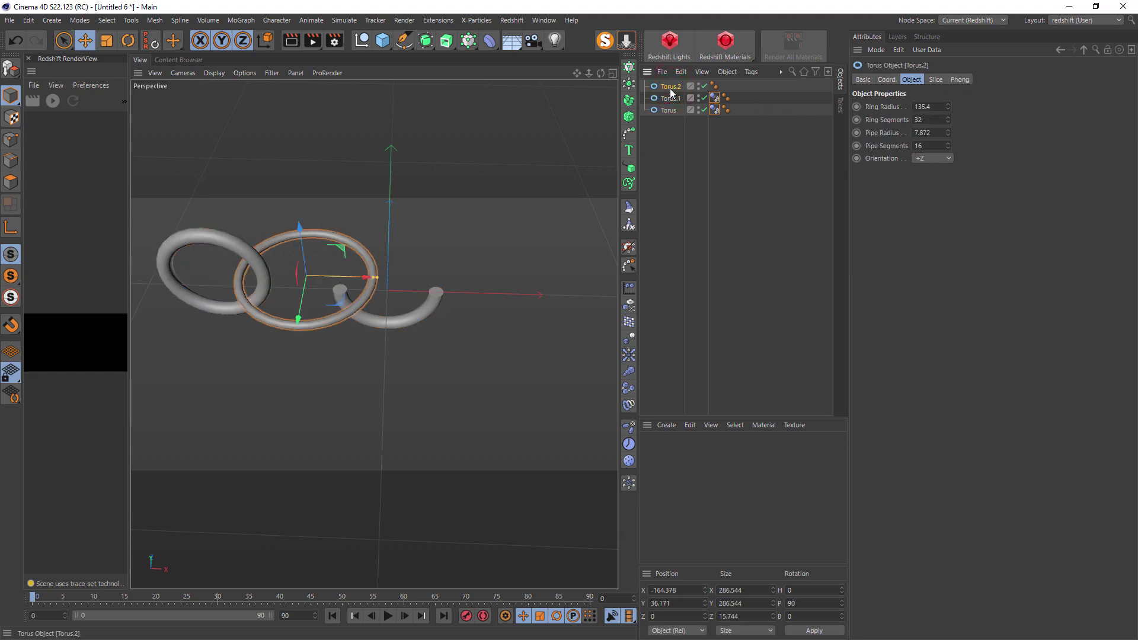
pyautogui.rightClick(672, 91)
pyautogui.moveTo(753, 212)
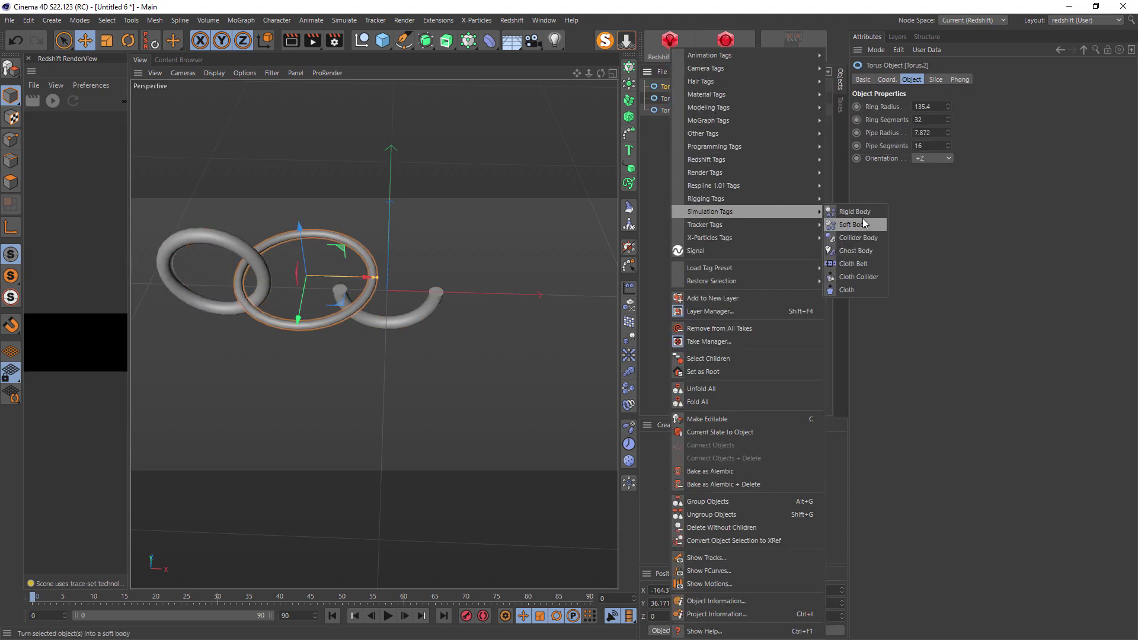
pyautogui.click(863, 224)
# Step: Play the soft body simulation, and reset it to the start before advancing one frame
pyautogui.click(391, 617)
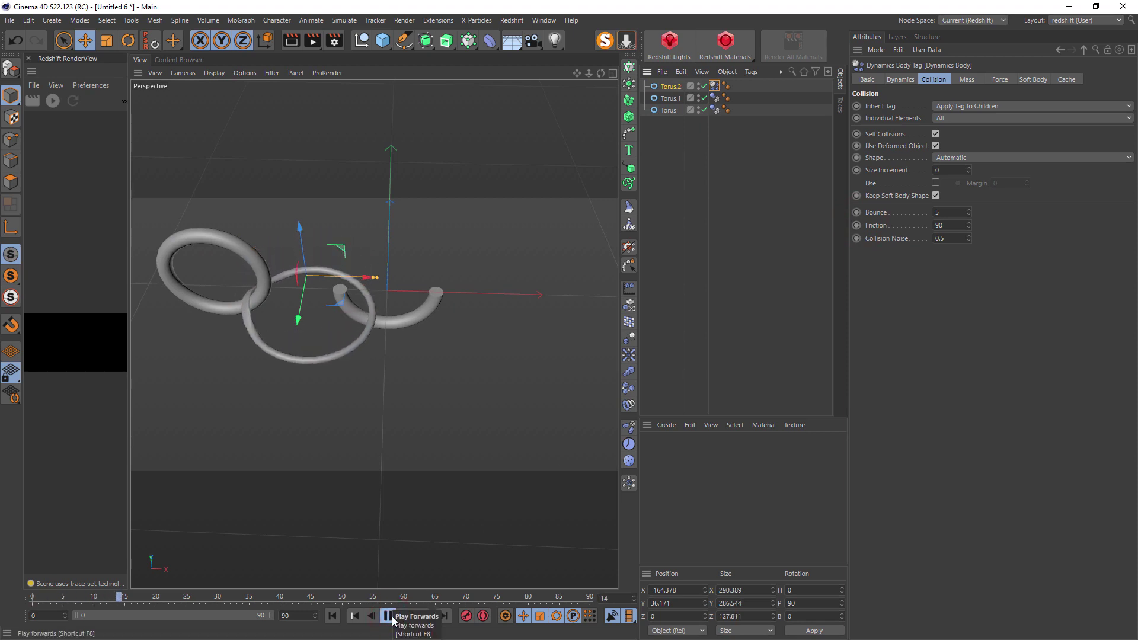
pyautogui.click(388, 616)
pyautogui.click(332, 616)
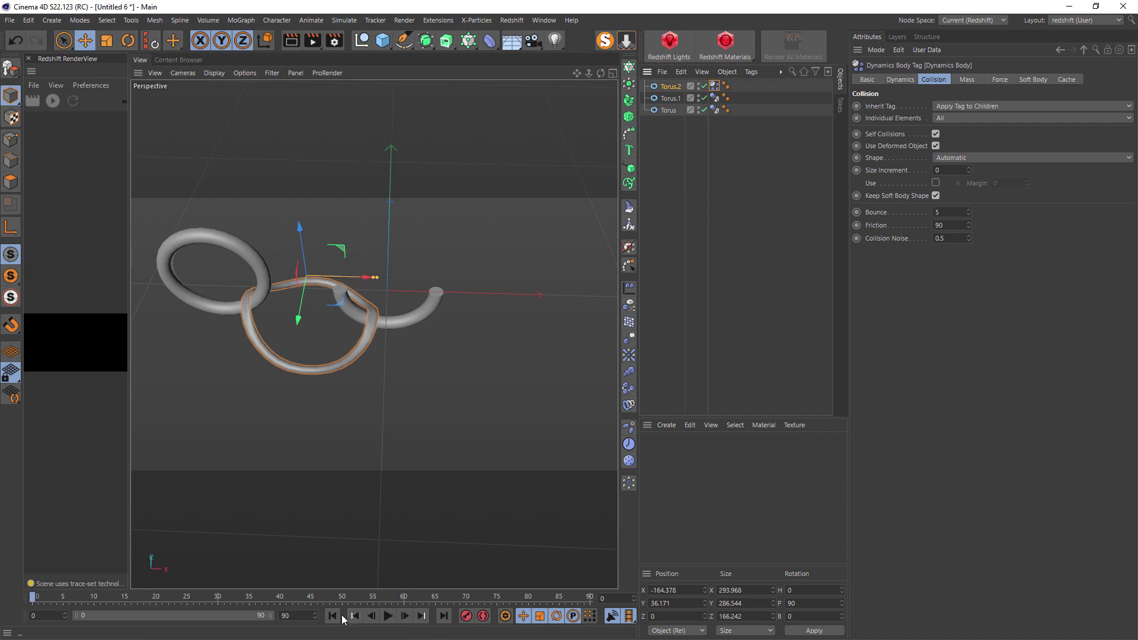
pyautogui.click(405, 617)
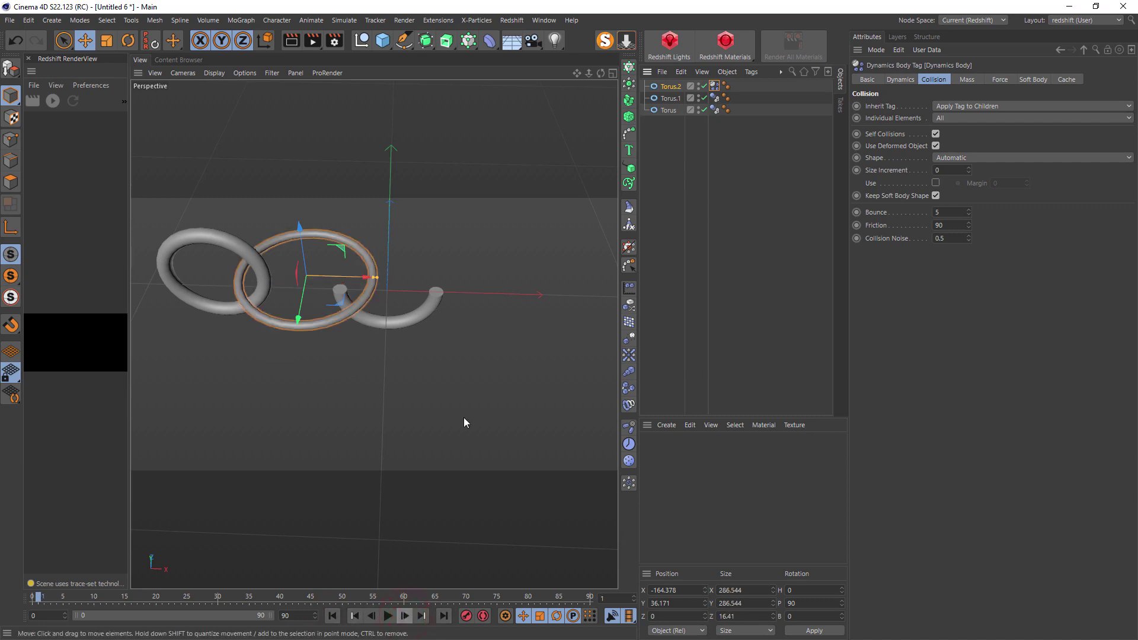
# Step: Select all three toruses and display the perspective view in Gouraud Shading (Lines)
pyautogui.keyDown('shift'); pyautogui.click(668, 113); pyautogui.keyUp('shift')
pyautogui.click(214, 72)
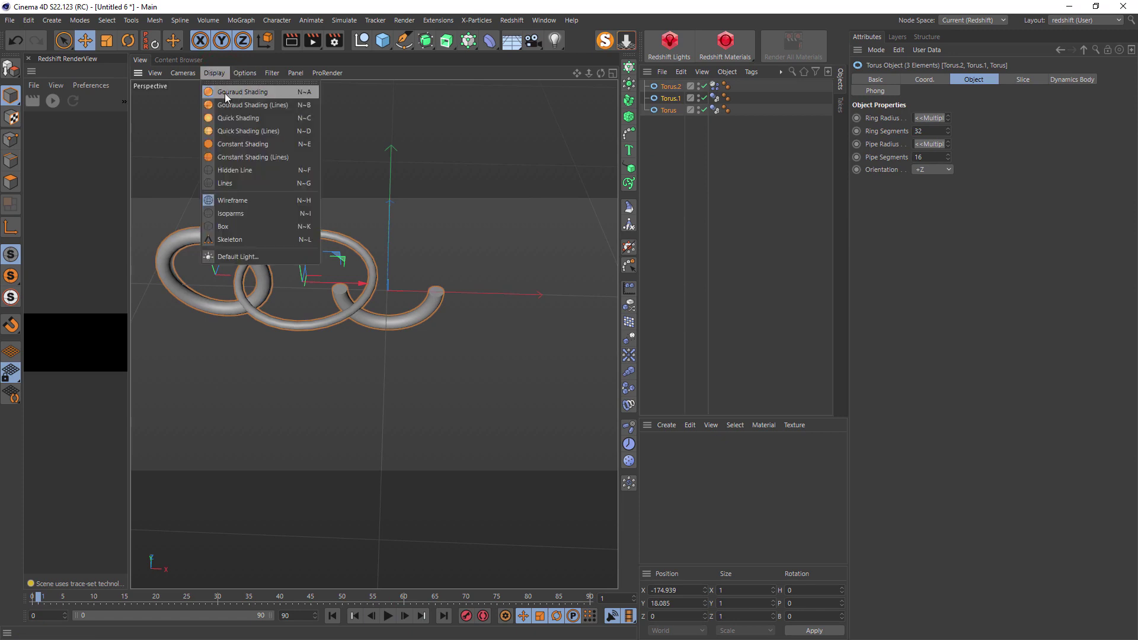
pyautogui.click(226, 96)
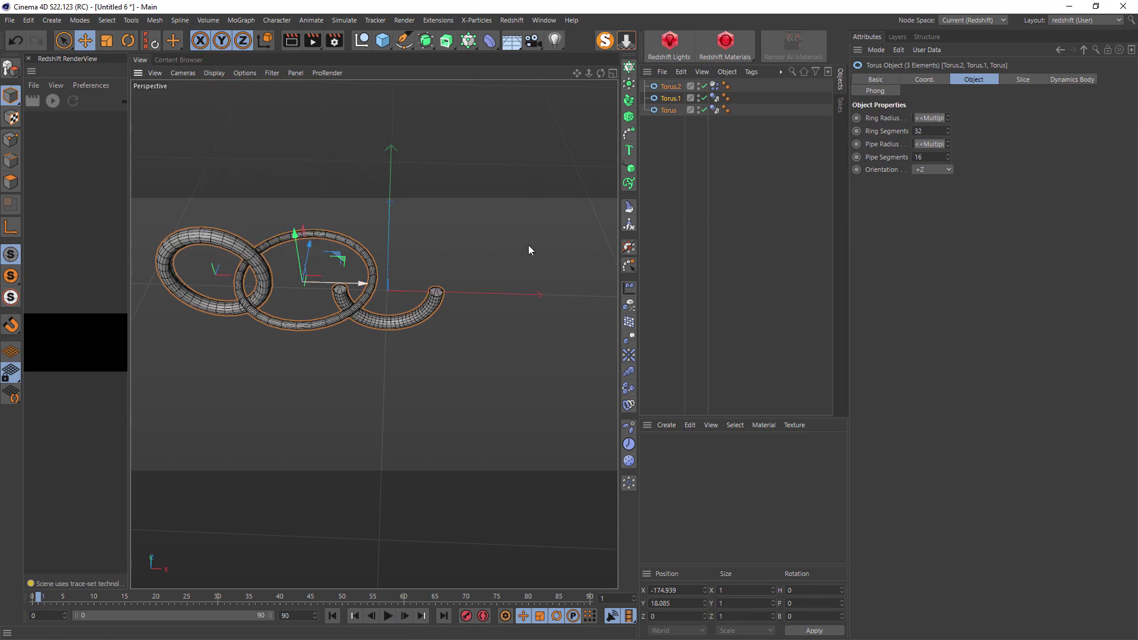
# Step: Set the pipe segments of all three toruses to 8
pyautogui.moveTo(658, 132); pyautogui.dragTo(672, 99)
pyautogui.moveTo(948, 161); pyautogui.dragTo(950, 162)
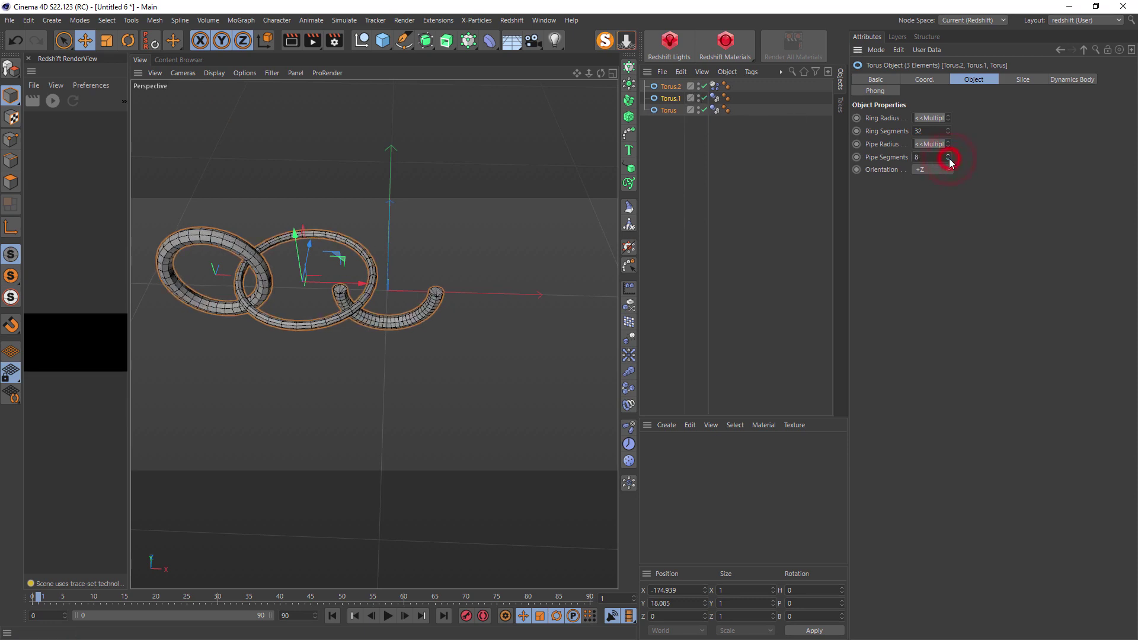
pyautogui.click(949, 159)
pyautogui.click(949, 160)
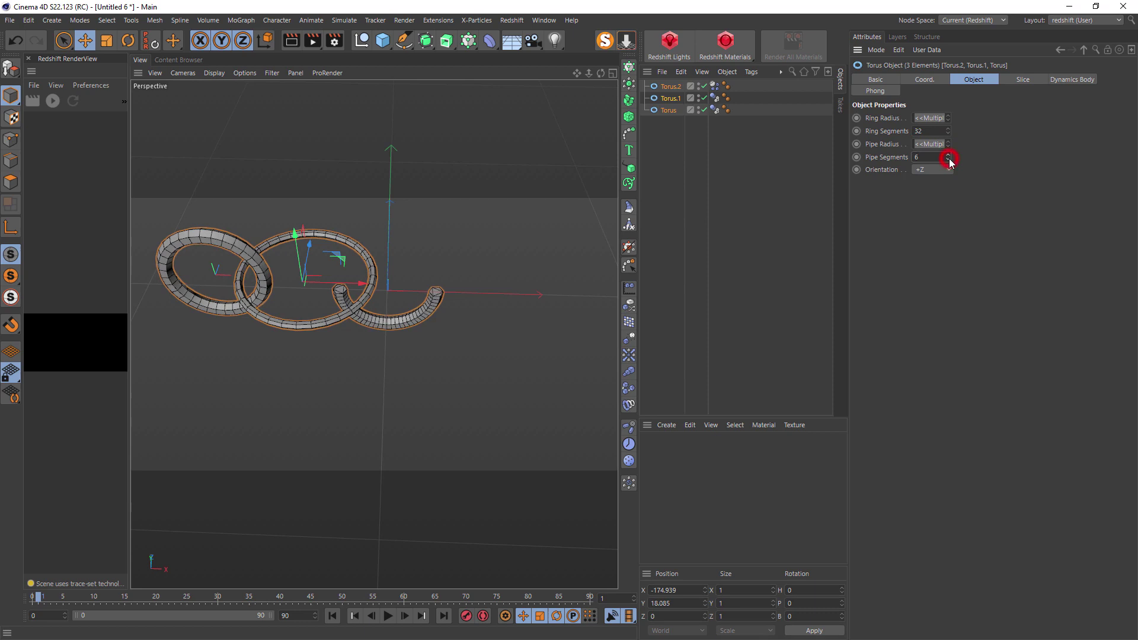
pyautogui.click(948, 156)
pyautogui.click(948, 155)
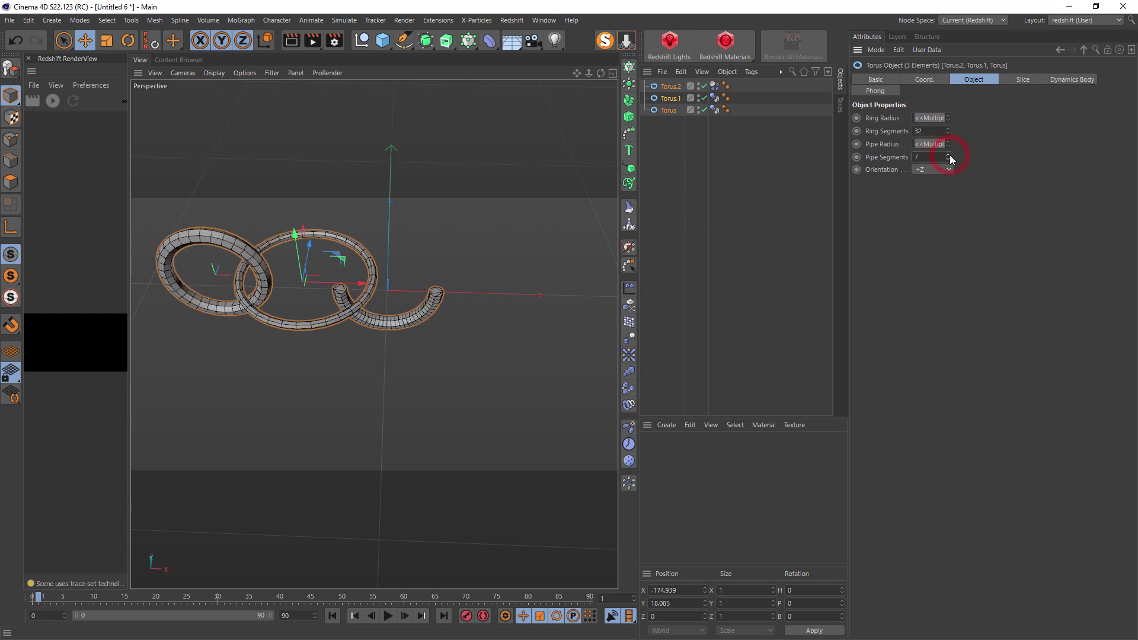
# Step: Try Redshift Object tags with geometry override and tessellation enabled on all three toruses, and delete the tags
pyautogui.rightClick(674, 96)
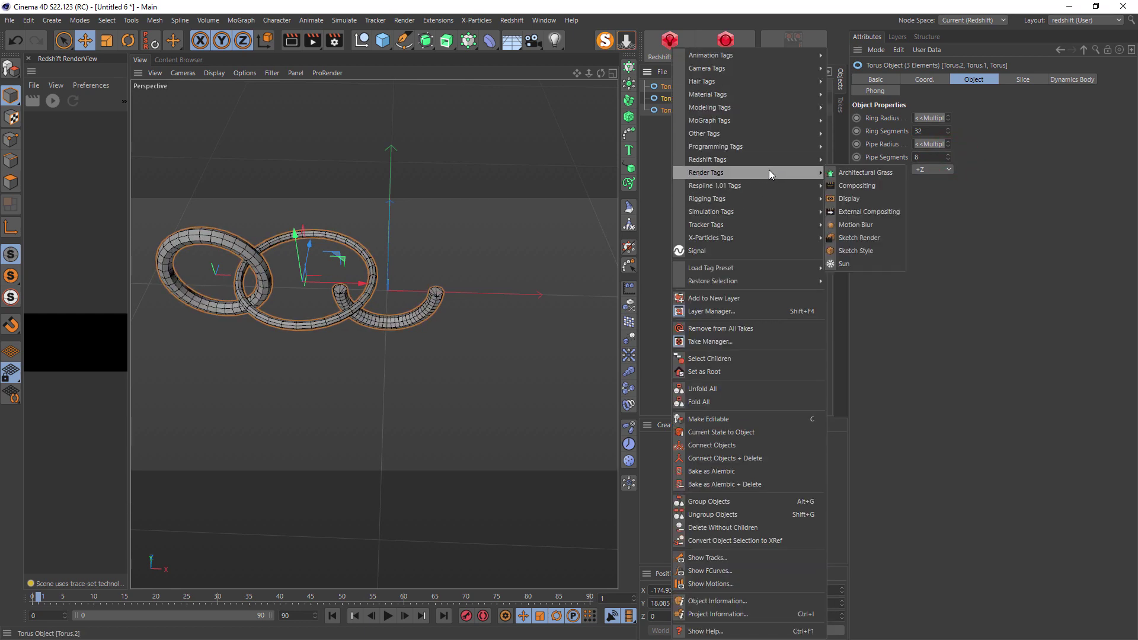
pyautogui.moveTo(777, 157)
pyautogui.click(857, 173)
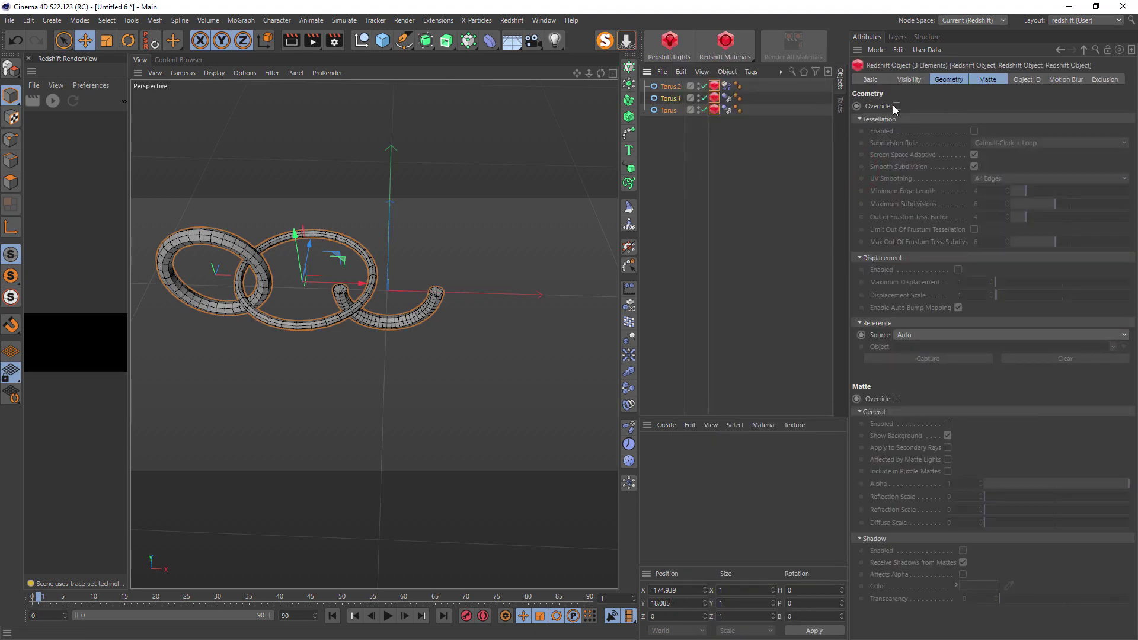
pyautogui.click(897, 107)
pyautogui.click(974, 130)
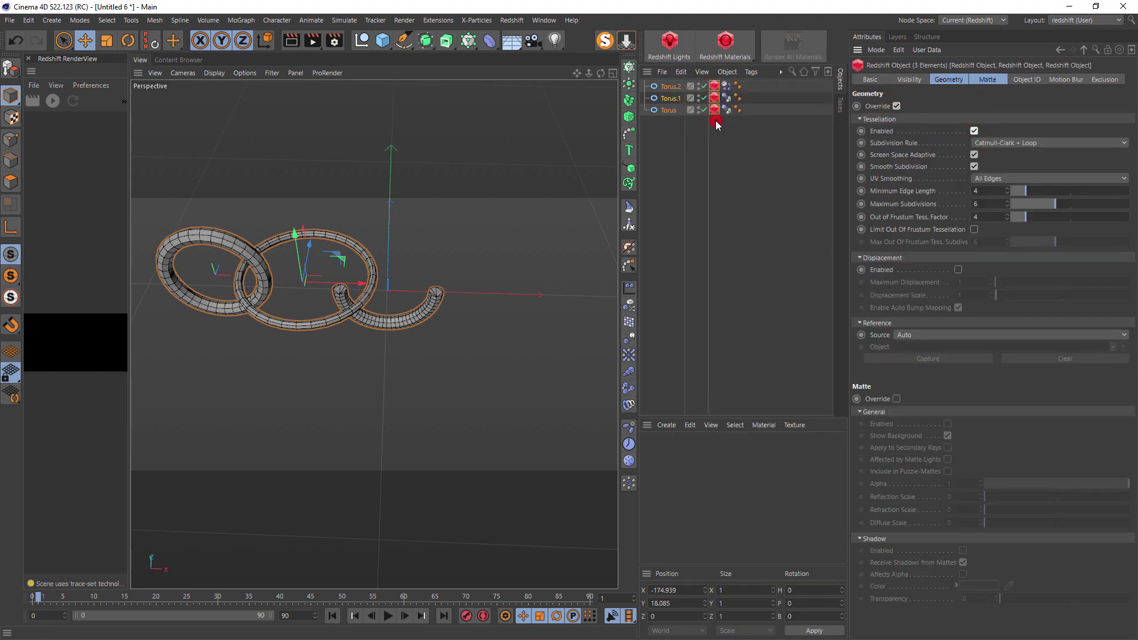
pyautogui.moveTo(717, 122); pyautogui.dragTo(708, 71)
pyautogui.press('Delete')
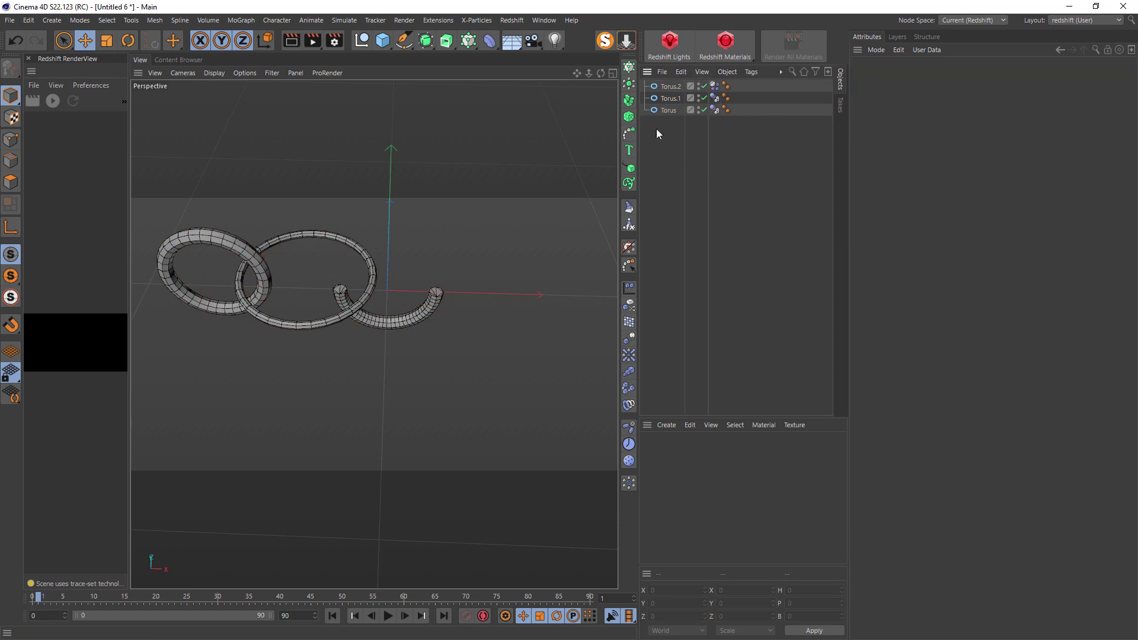
# Step: Play the simulation with the reduced pipe segments up close, and reset it to frame 2
pyautogui.click(388, 616)
pyautogui.scroll(5, 269, 304)
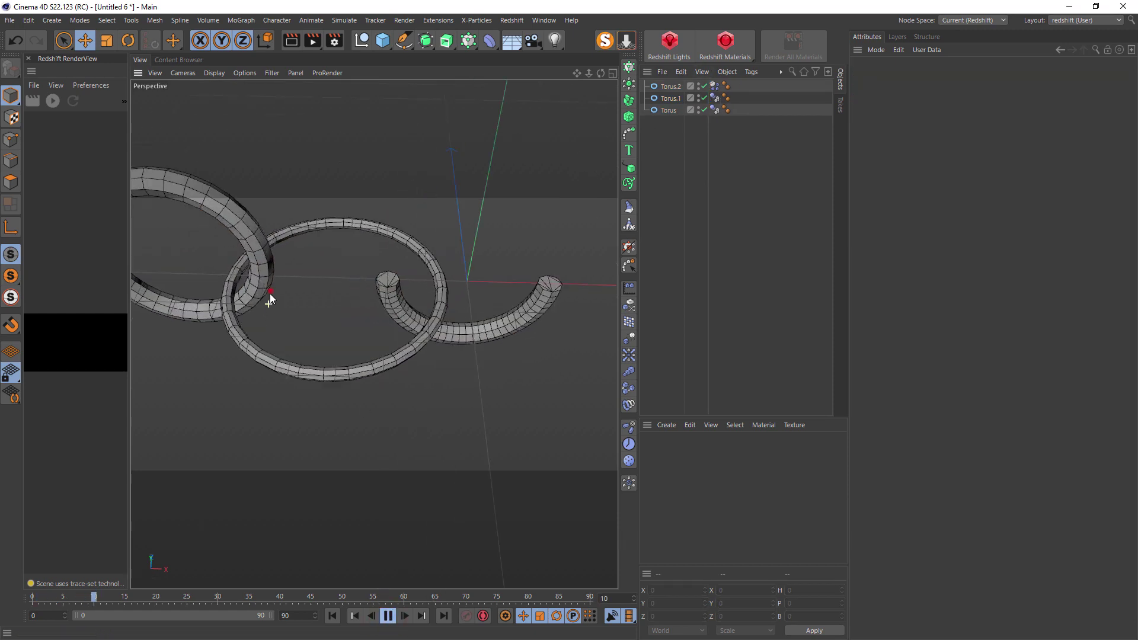
pyautogui.click(388, 616)
pyautogui.click(335, 616)
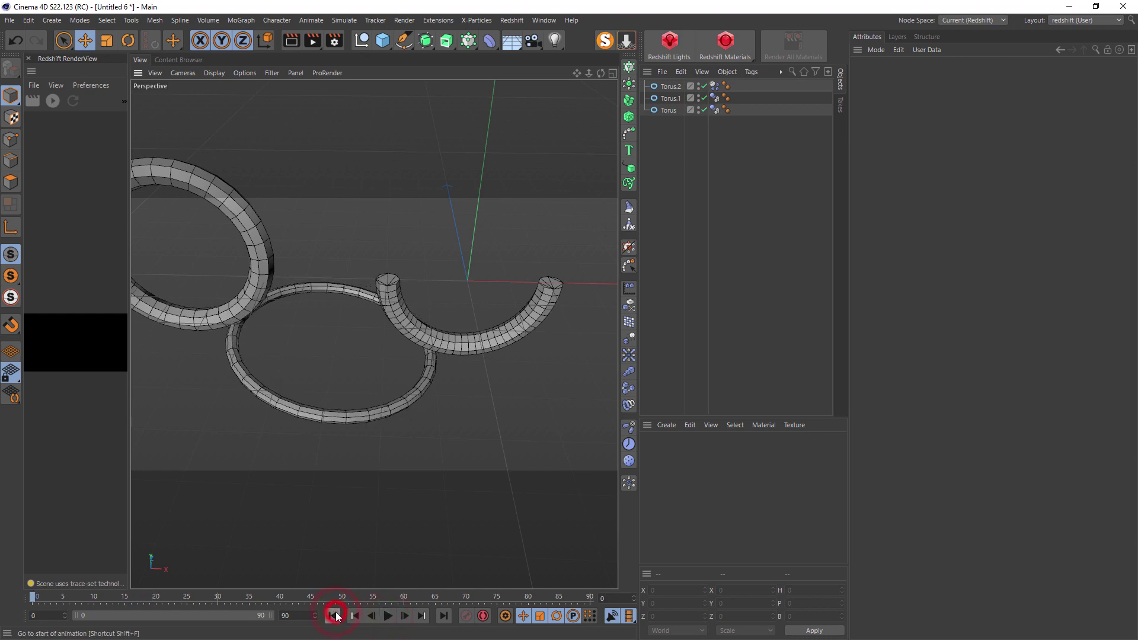
pyautogui.click(405, 616)
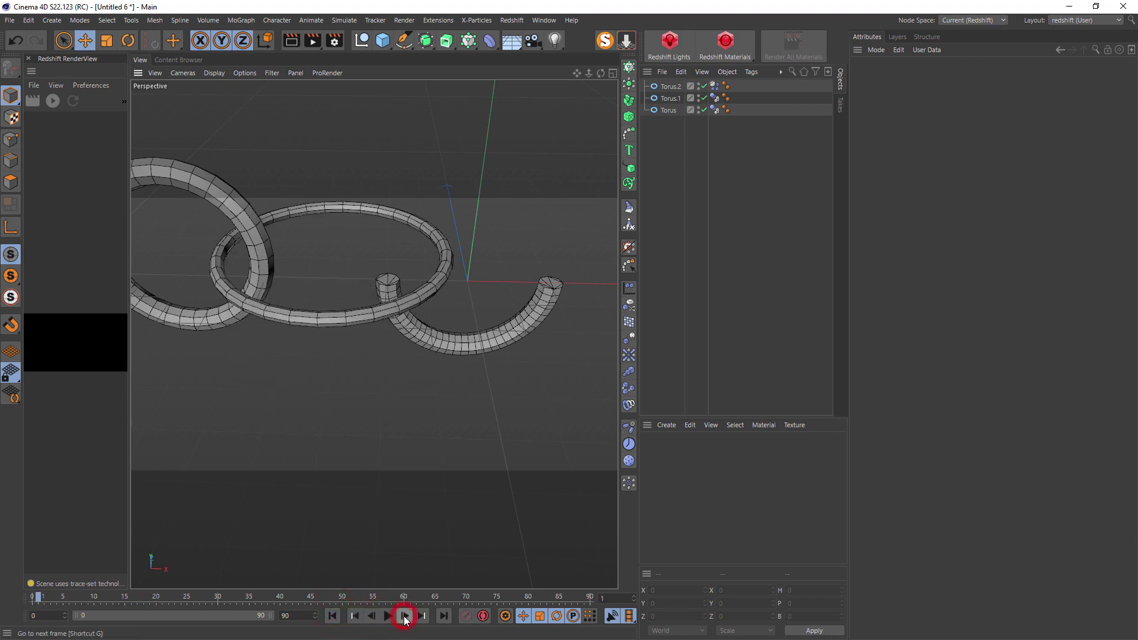
pyautogui.click(405, 615)
# Step: Set the ring segments of the two collider toruses, Torus and Torus.1, to 16
pyautogui.click(470, 343)
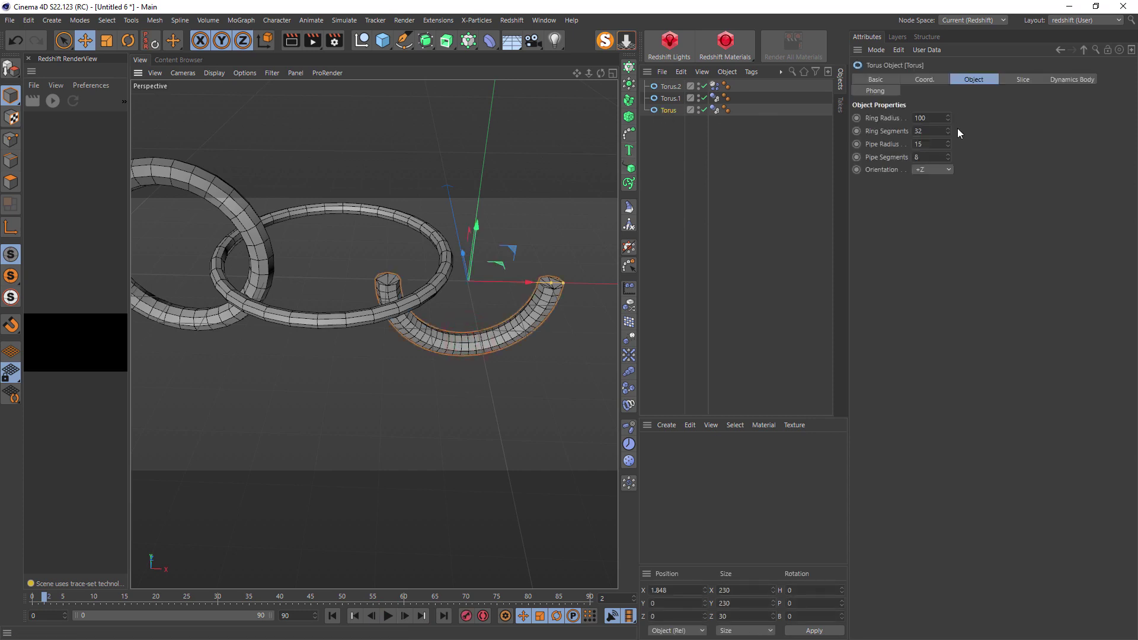
pyautogui.moveTo(949, 137); pyautogui.dragTo(947, 137)
pyautogui.click(189, 179)
# Step: Play the simulation with the coarser collider rings, and return to the start frame
pyautogui.click(388, 615)
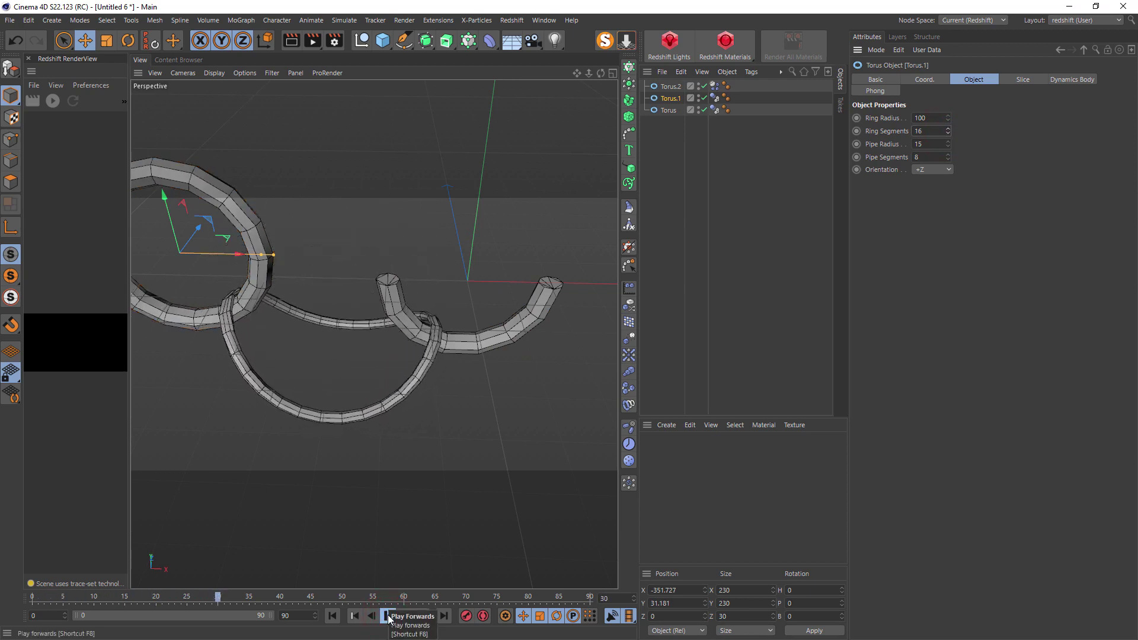
pyautogui.click(388, 616)
pyautogui.click(332, 617)
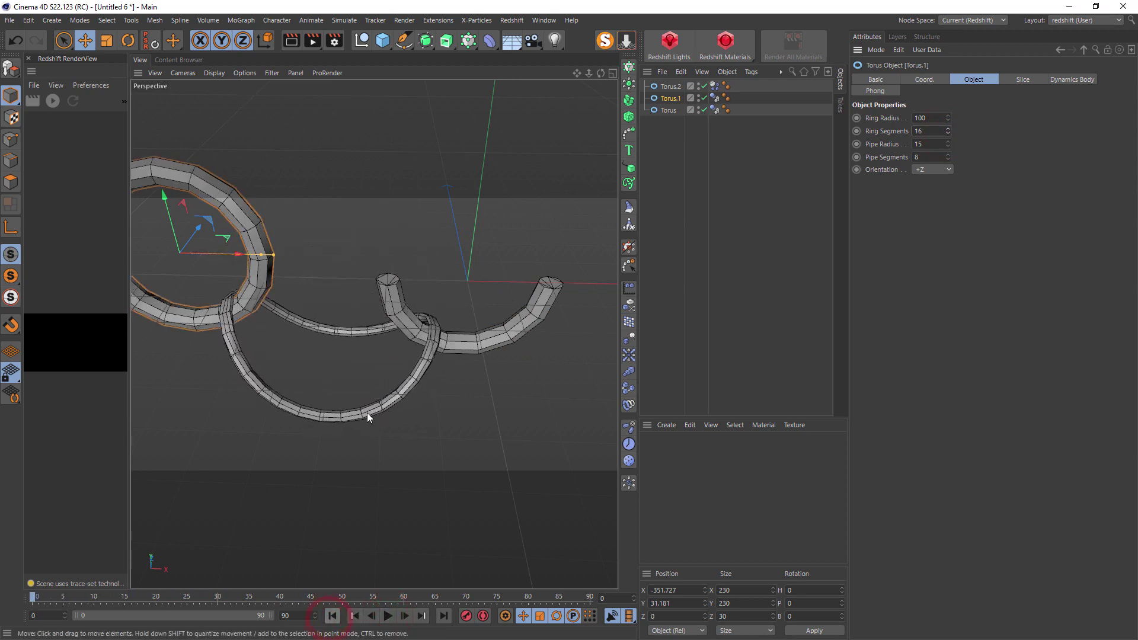
# Step: Set the project's expert dynamics to 20 steps per frame and 20 maximum solver iterations per step, and replay the simulation
pyautogui.click(876, 50)
pyautogui.click(896, 107)
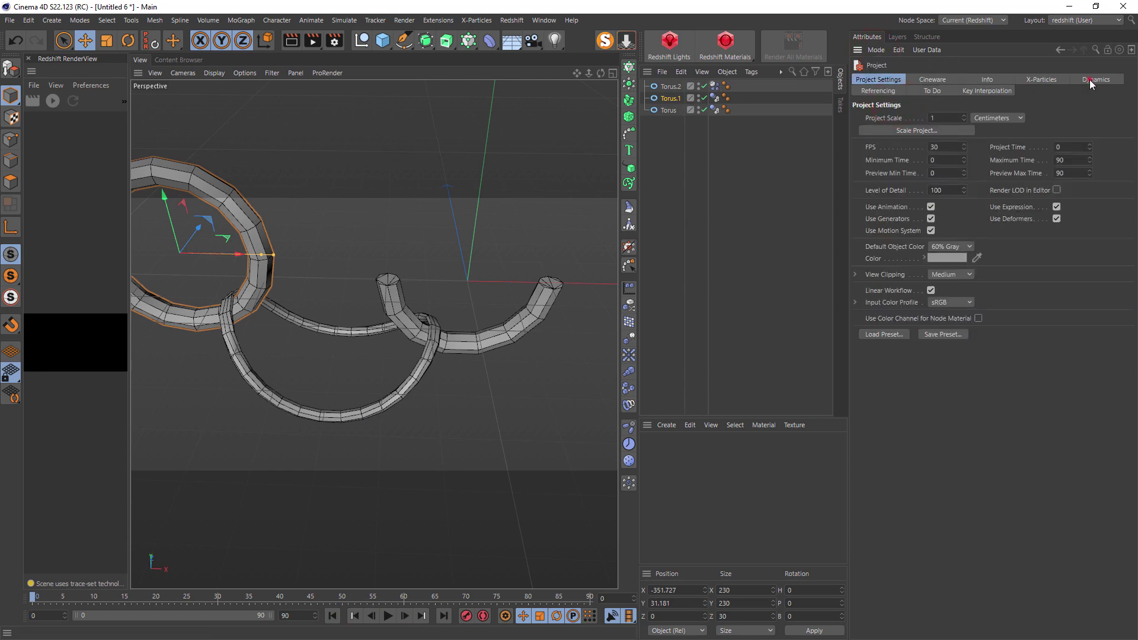
pyautogui.click(1090, 82)
pyautogui.click(951, 118)
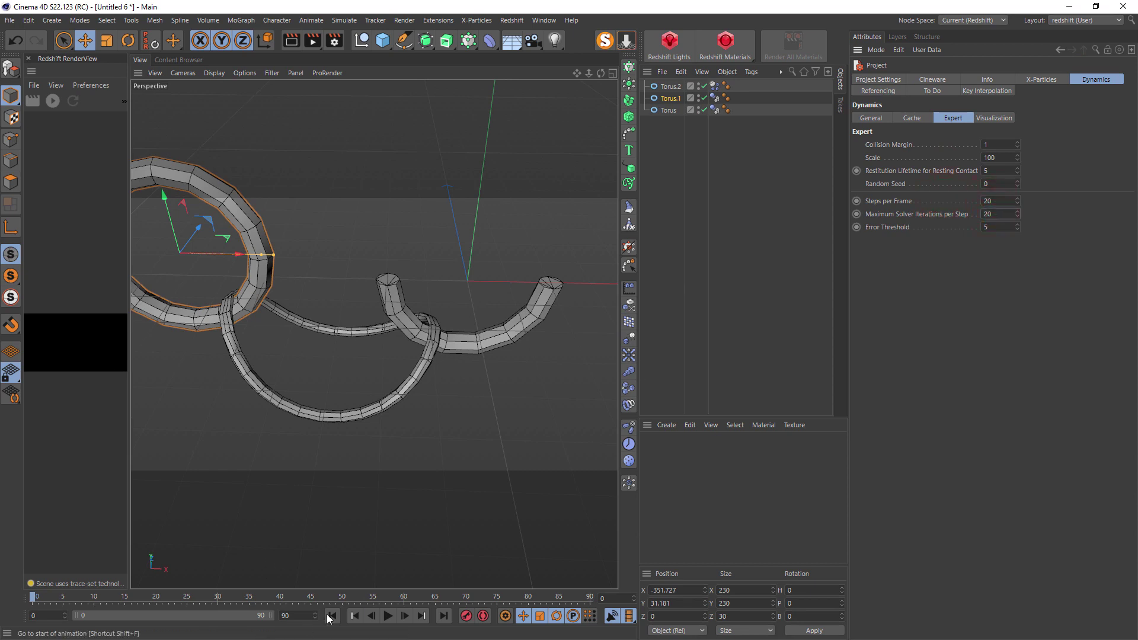
pyautogui.click(388, 616)
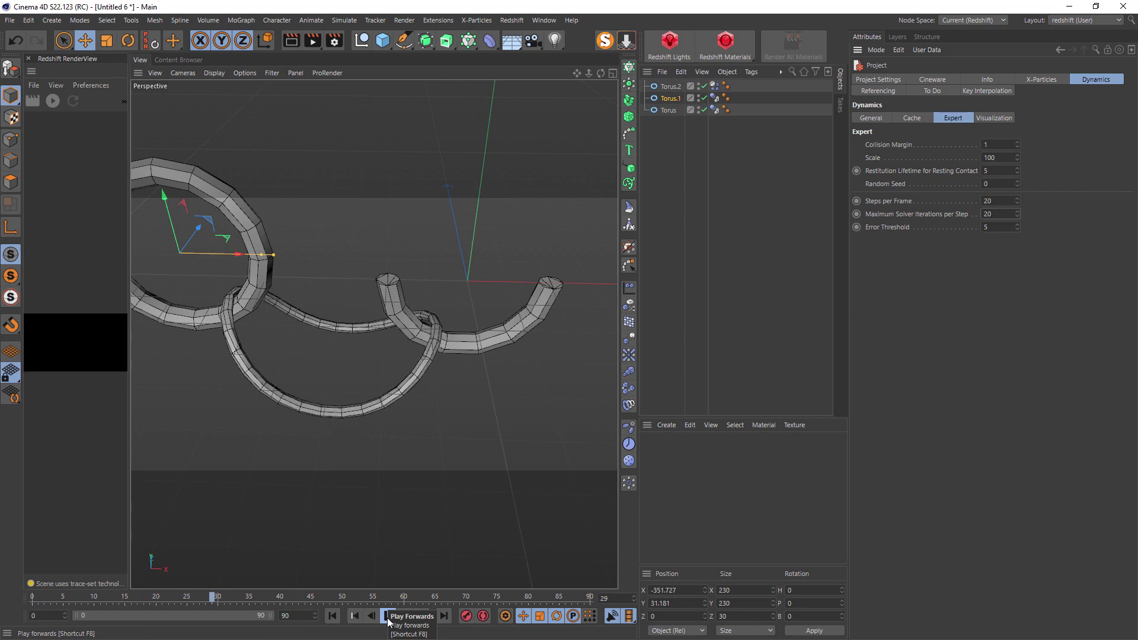
# Step: Move the half torus away from the middle ring to about X 138, and run the simulation briefly
pyautogui.click(491, 341)
pyautogui.moveTo(510, 283); pyautogui.dragTo(608, 301)
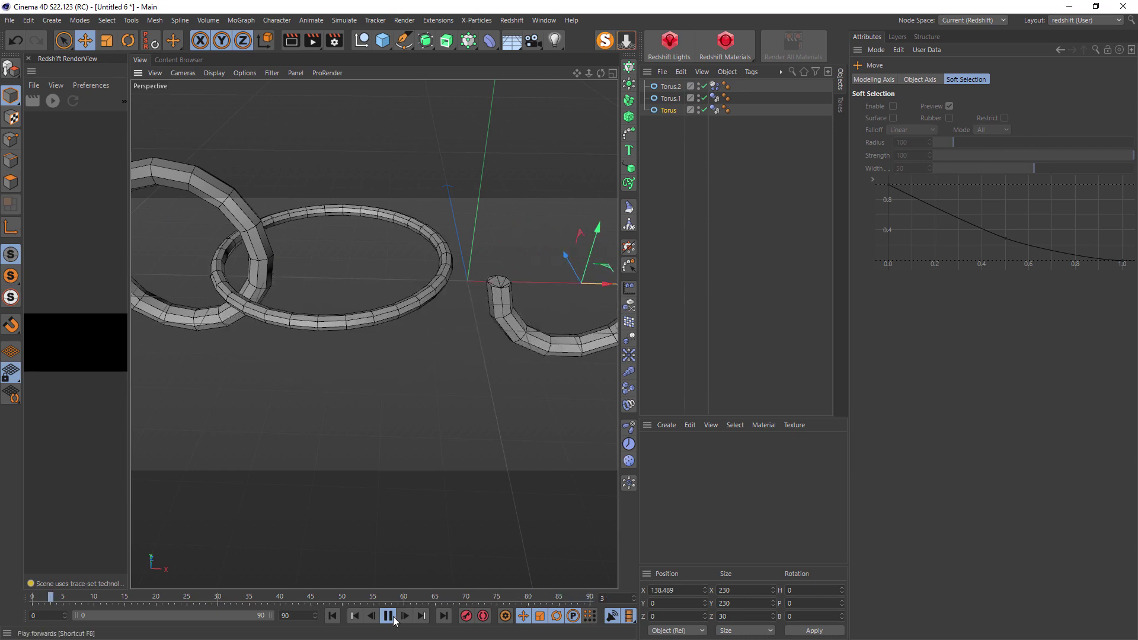
pyautogui.click(388, 616)
# Step: Move the half torus back to about X 19, and pull it away from the soft ring while the simulation plays
pyautogui.click(714, 86)
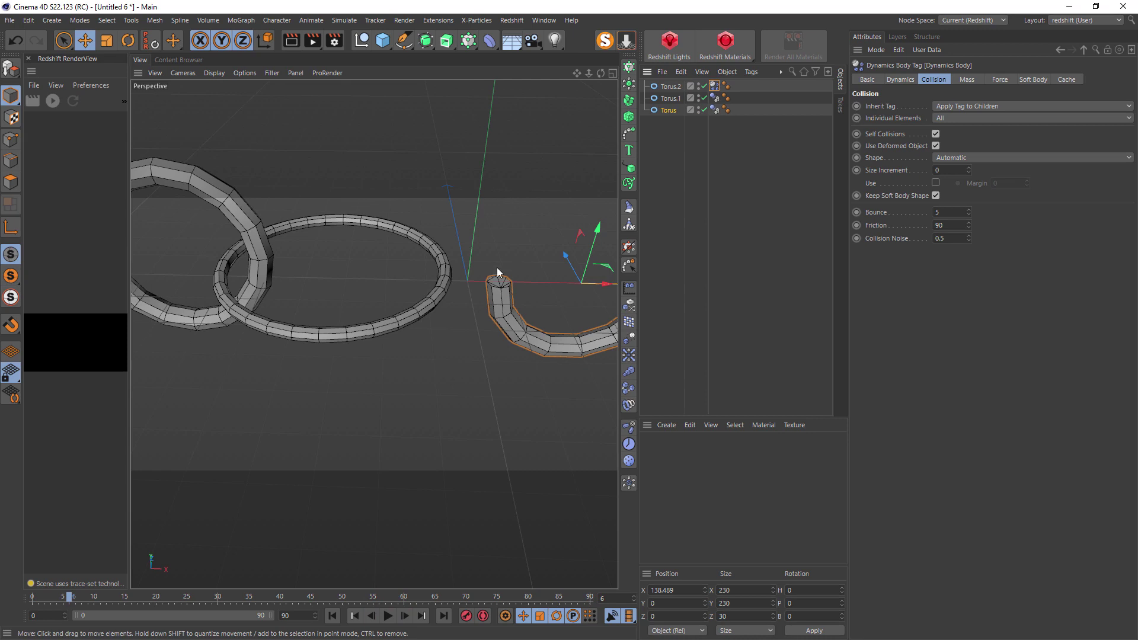
pyautogui.moveTo(598, 284); pyautogui.dragTo(500, 289)
pyautogui.click(388, 616)
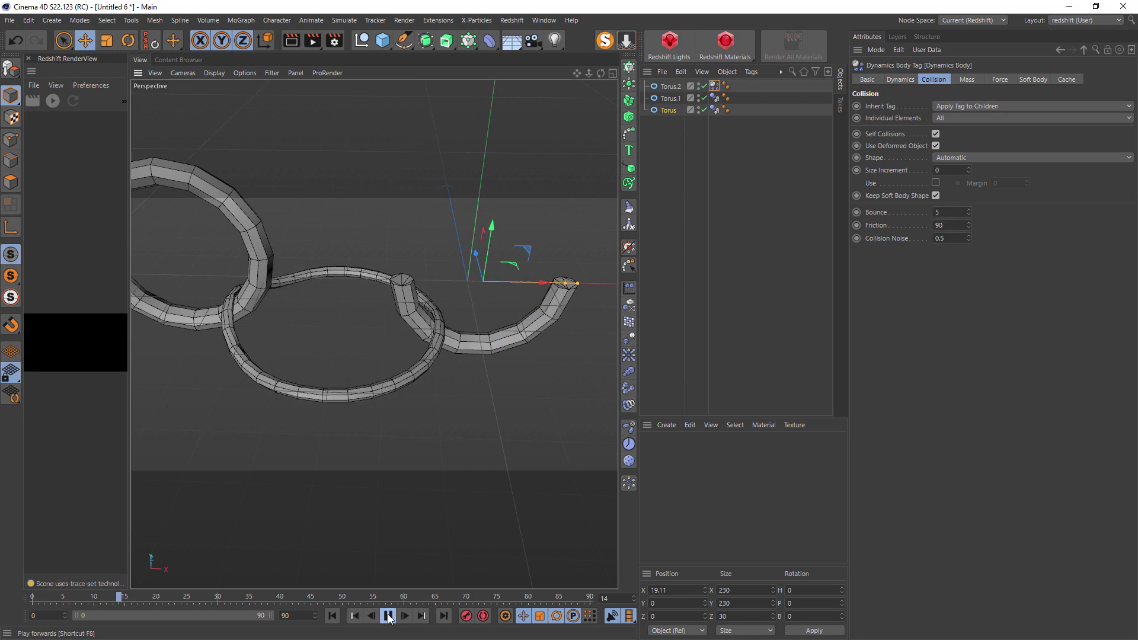
pyautogui.click(502, 292)
pyautogui.moveTo(501, 292); pyautogui.dragTo(652, 294)
# Step: Switch to the 08.c4d bottle scene with a live render running, and examine the bubble Emitter and Cloner settings
pyautogui.click(52, 101)
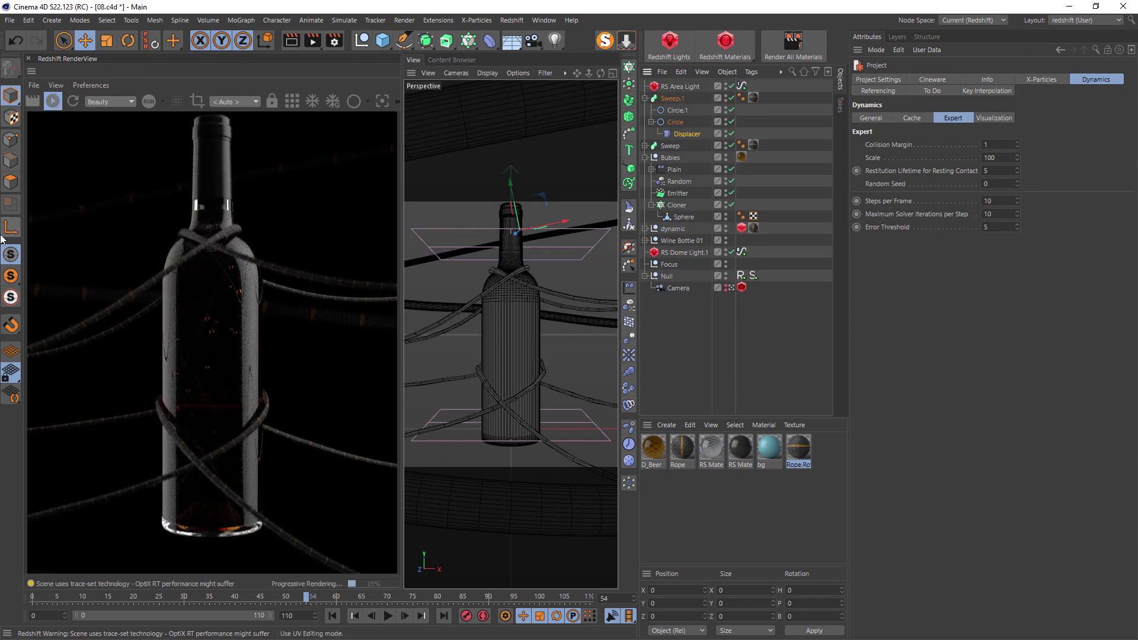
pyautogui.click(680, 195)
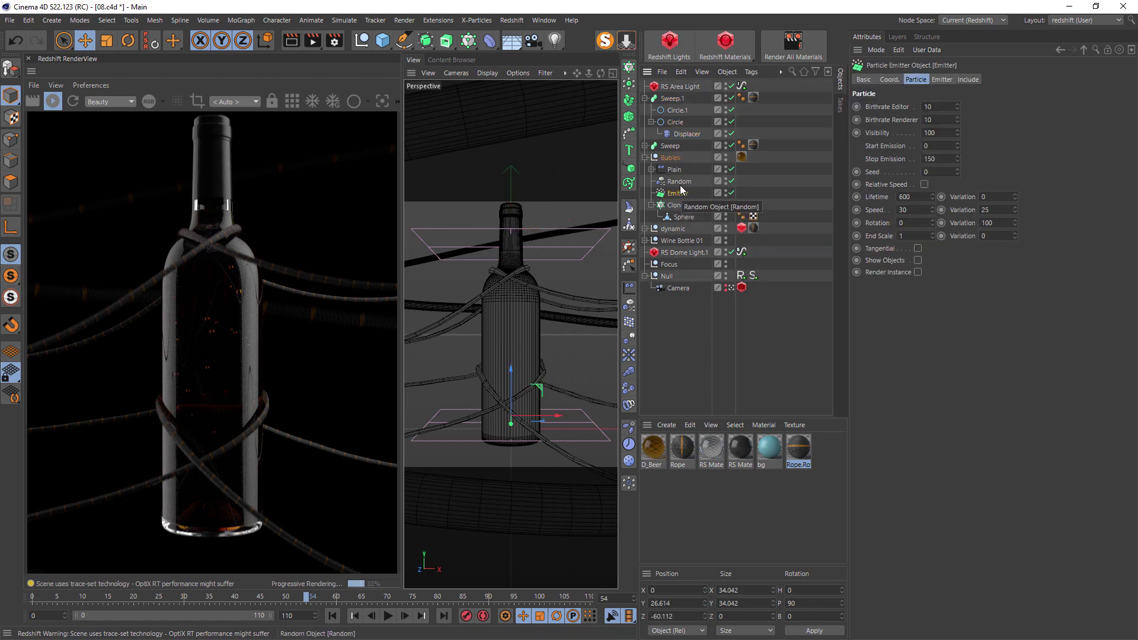
pyautogui.click(677, 206)
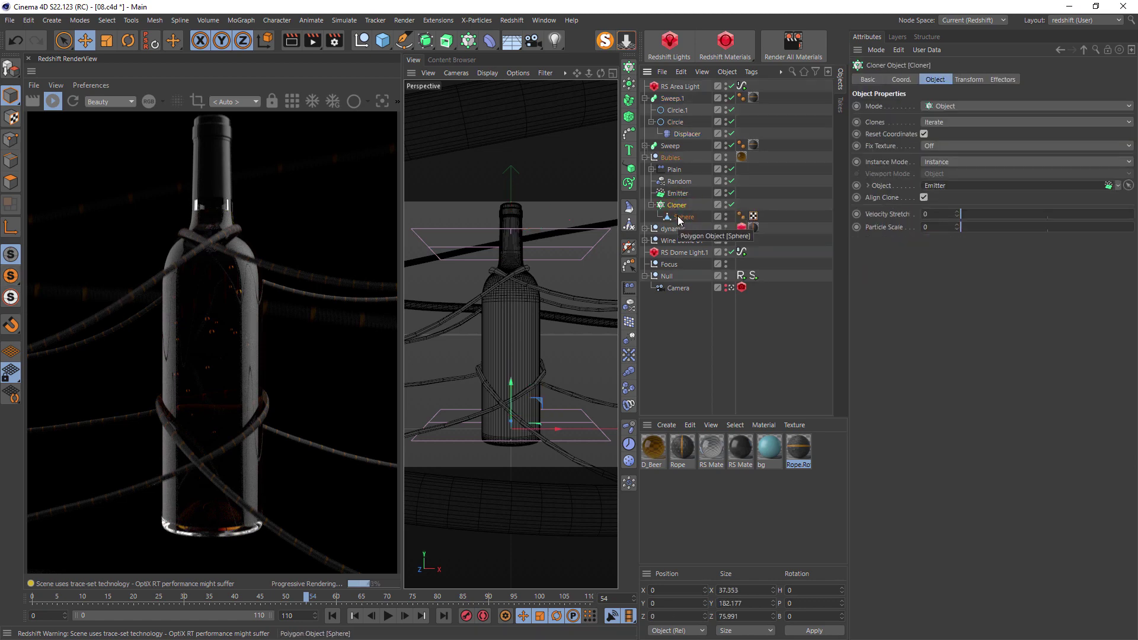
# Step: Examine the Reverse Normals command among the polygon modeling options for the Sphere inside the bubble Cloner
pyautogui.click(682, 217)
pyautogui.click(10, 182)
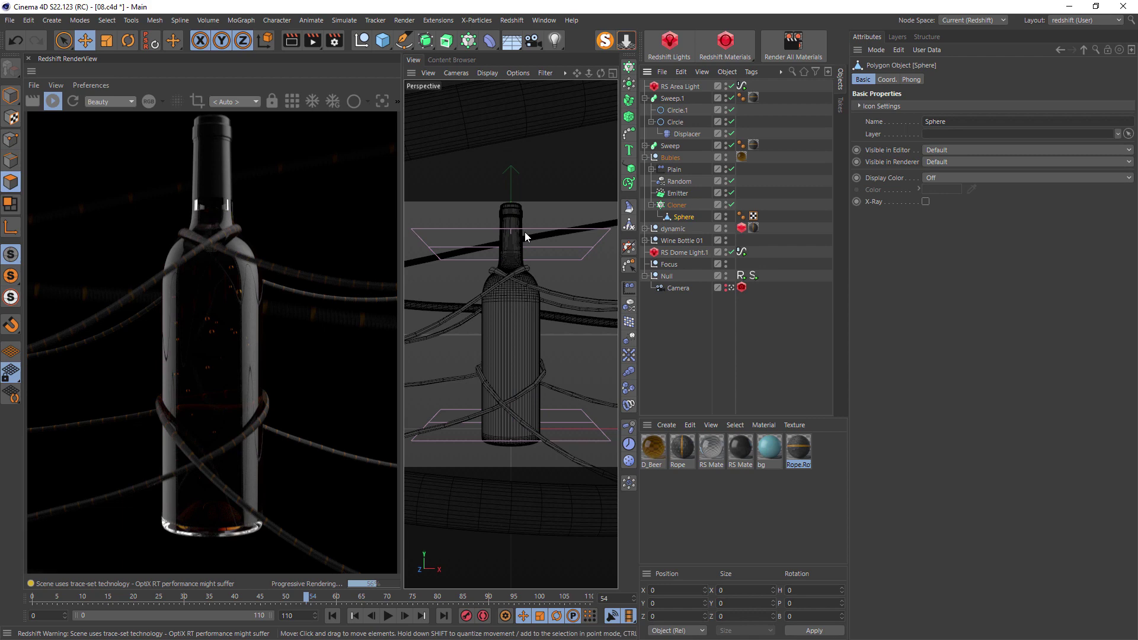
pyautogui.rightClick(527, 249)
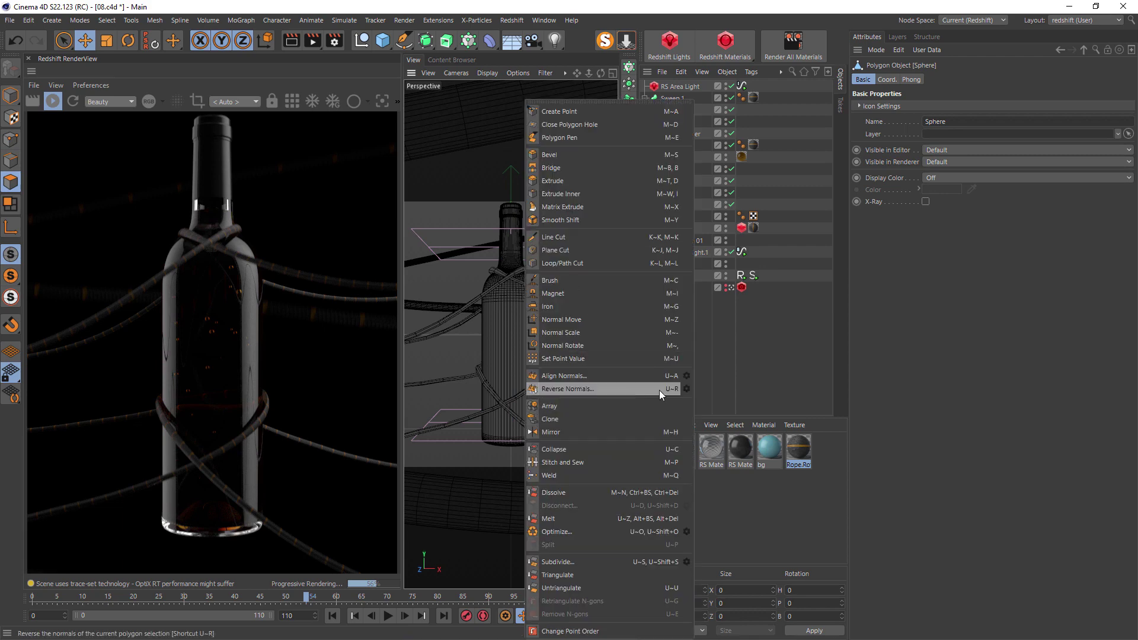
pyautogui.click(731, 350)
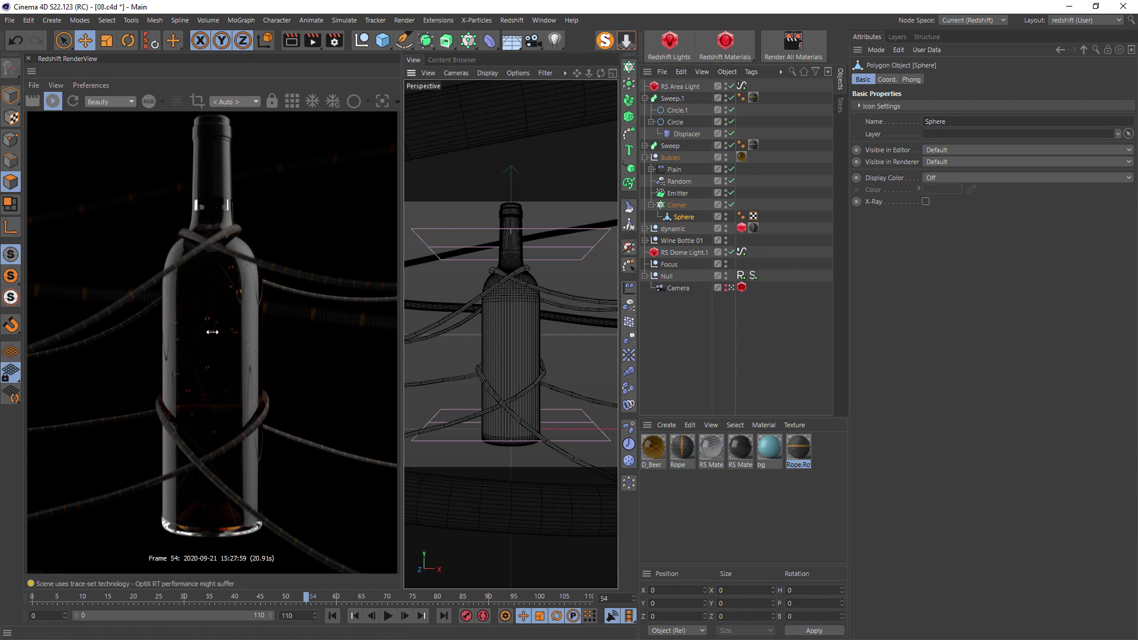
# Step: Copy the Bubles null with its children into a new project, and play its animation in an enlarged viewport with the Plain effector off
pyautogui.click(670, 158)
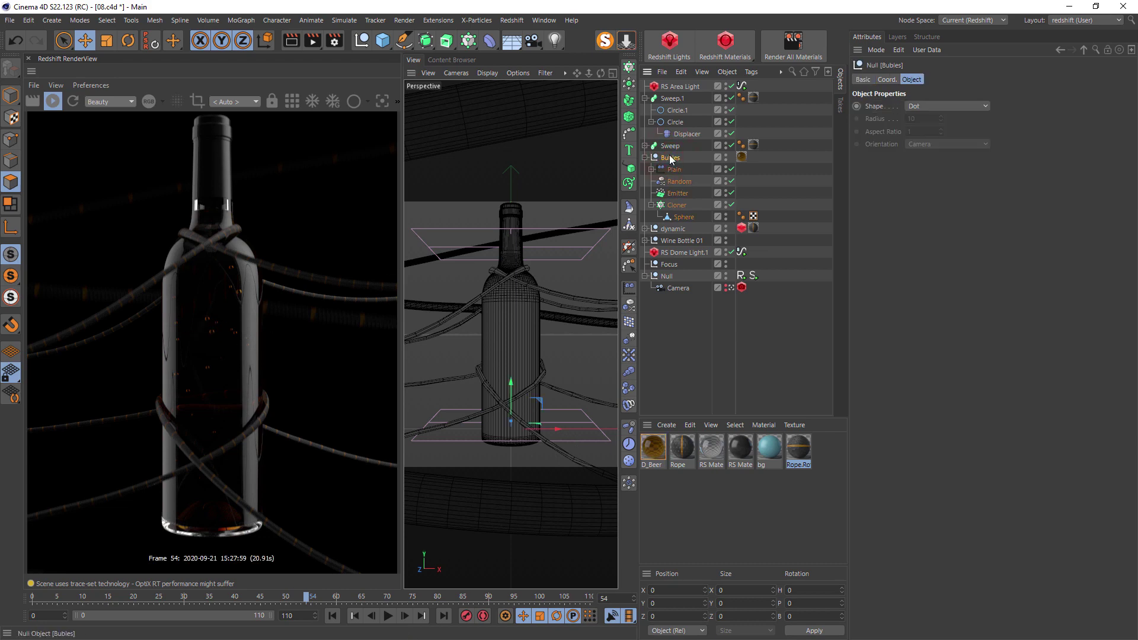
pyautogui.hotkey('ctrl', 'c')
pyautogui.hotkey('ctrl', 'n')
pyautogui.hotkey('ctrl', 'v')
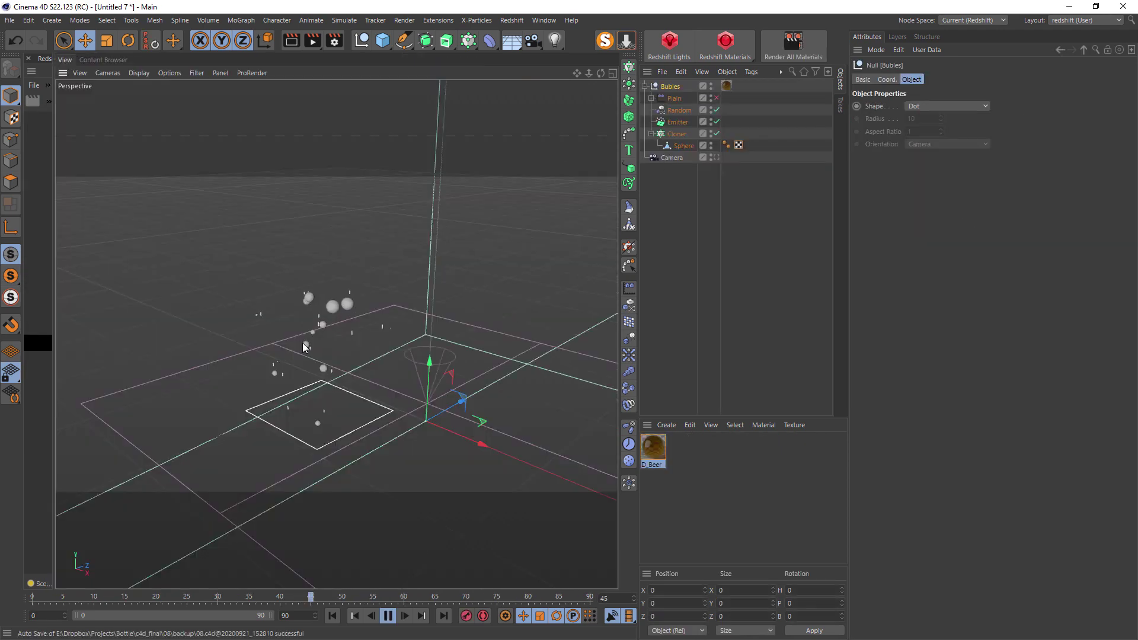
pyautogui.keyDown('alt'); pyautogui.moveTo(330, 305); pyautogui.dragTo(419, 354); pyautogui.keyUp('alt')
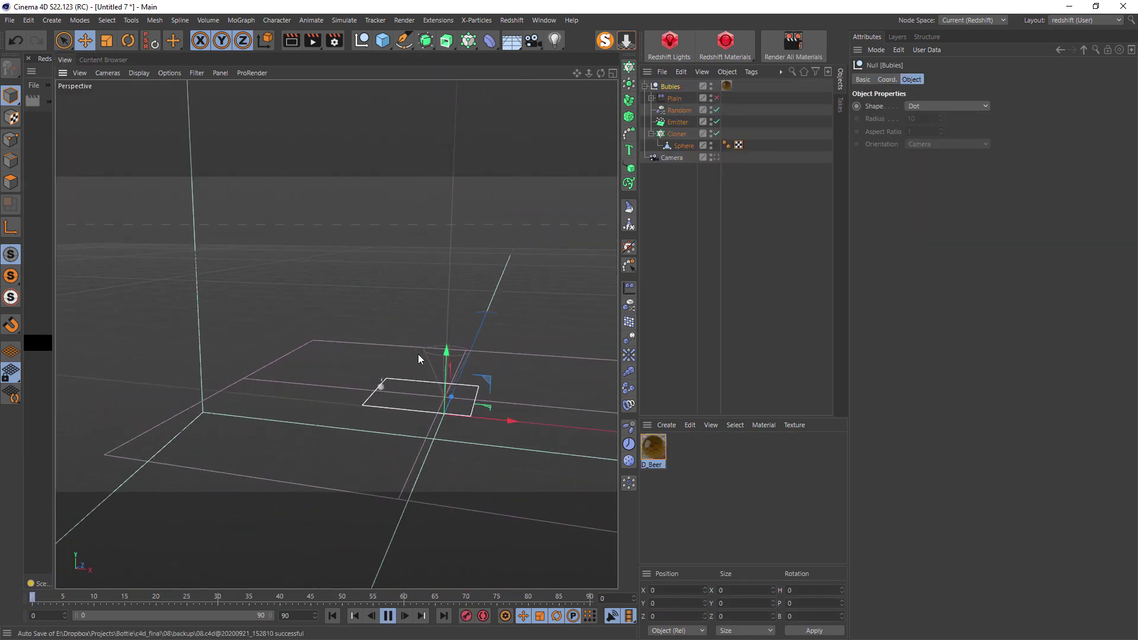
# Step: Re-enable the Plain effector while the bubble animation plays, and examine its scale parameter
pyautogui.click(652, 97)
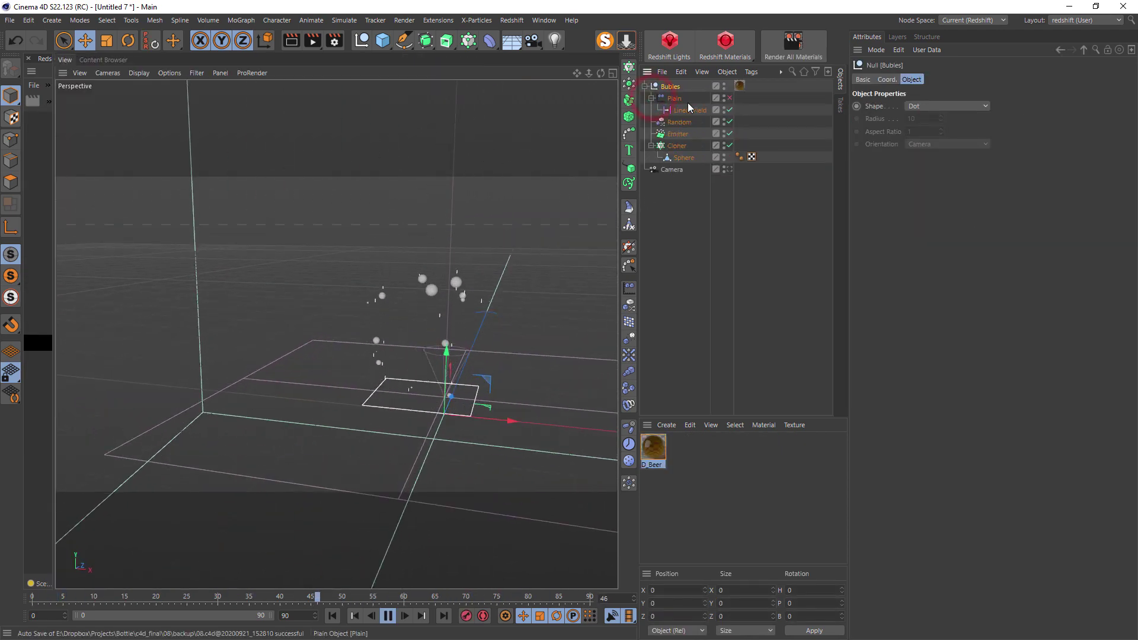
pyautogui.click(729, 98)
pyautogui.keyDown('alt'); pyautogui.moveTo(467, 251); pyautogui.dragTo(415, 342, button='middle'); pyautogui.keyUp('alt')
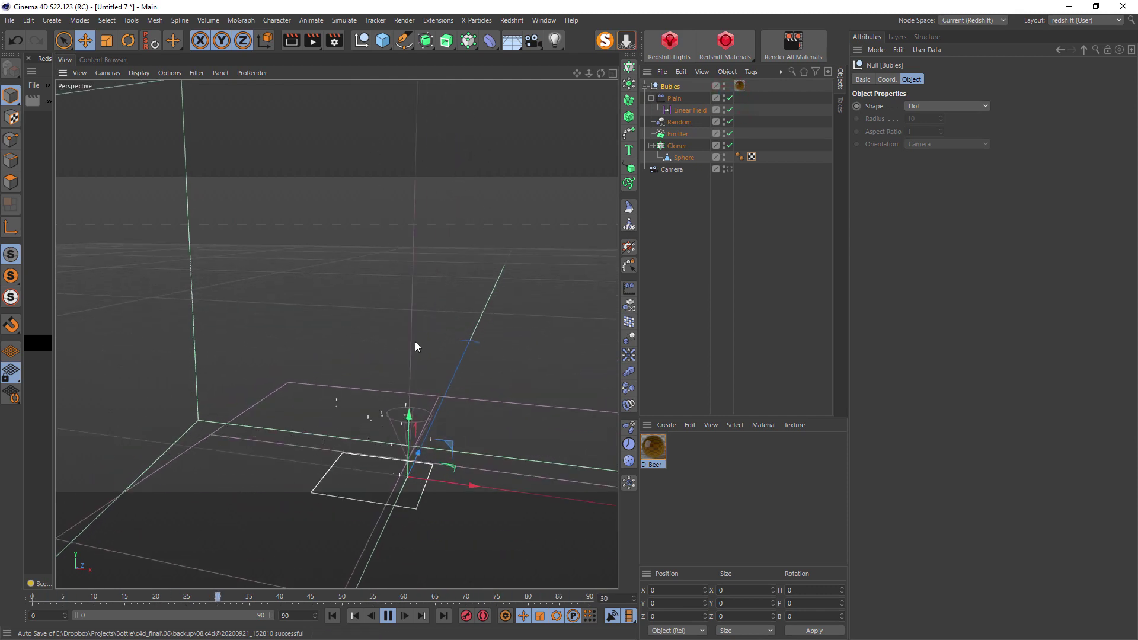
pyautogui.click(674, 98)
pyautogui.click(971, 79)
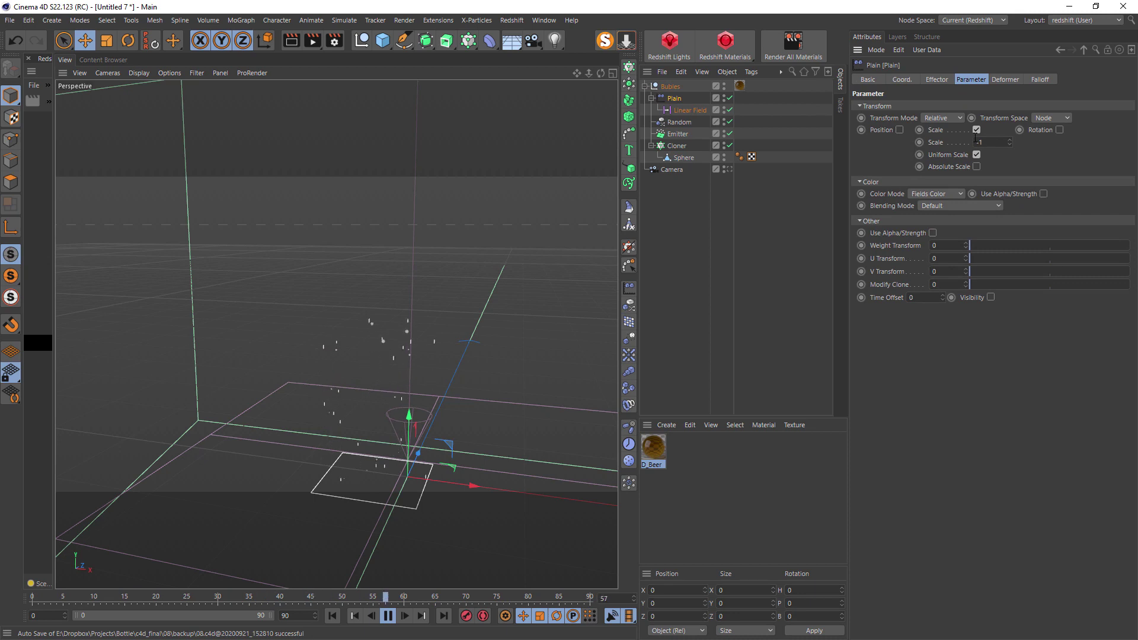
# Step: Lower the Plain effector's Linear Field to about Y 52.6 above the emitter while the bubble animation plays
pyautogui.click(690, 110)
pyautogui.scroll(-4, 417, 312)
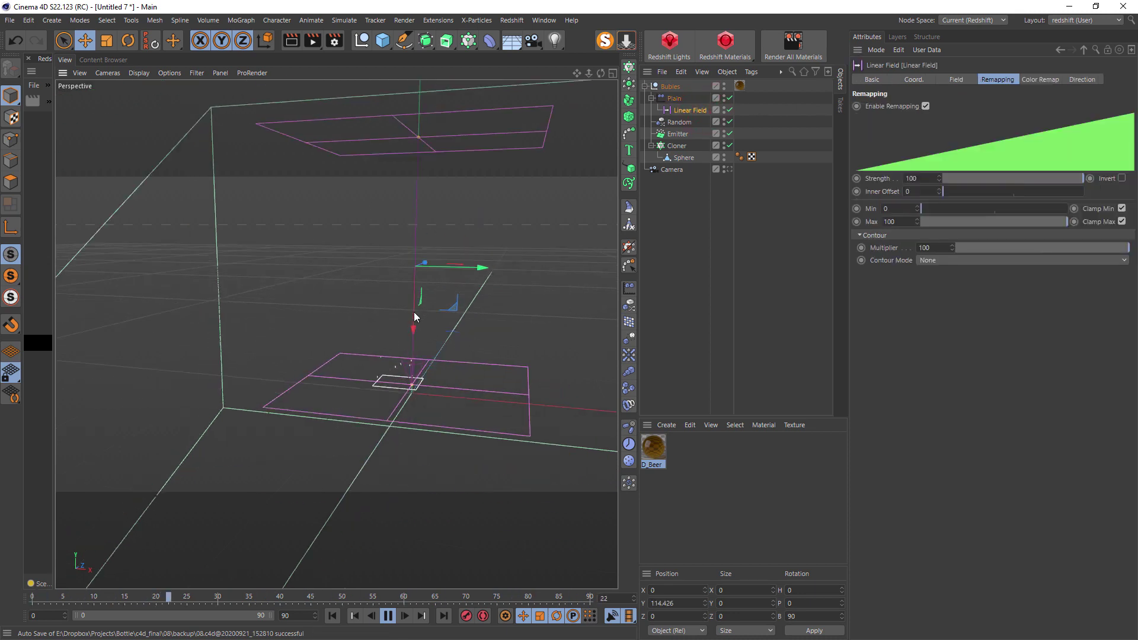
pyautogui.moveTo(416, 177); pyautogui.dragTo(404, 357)
pyautogui.scroll(5, 391, 388)
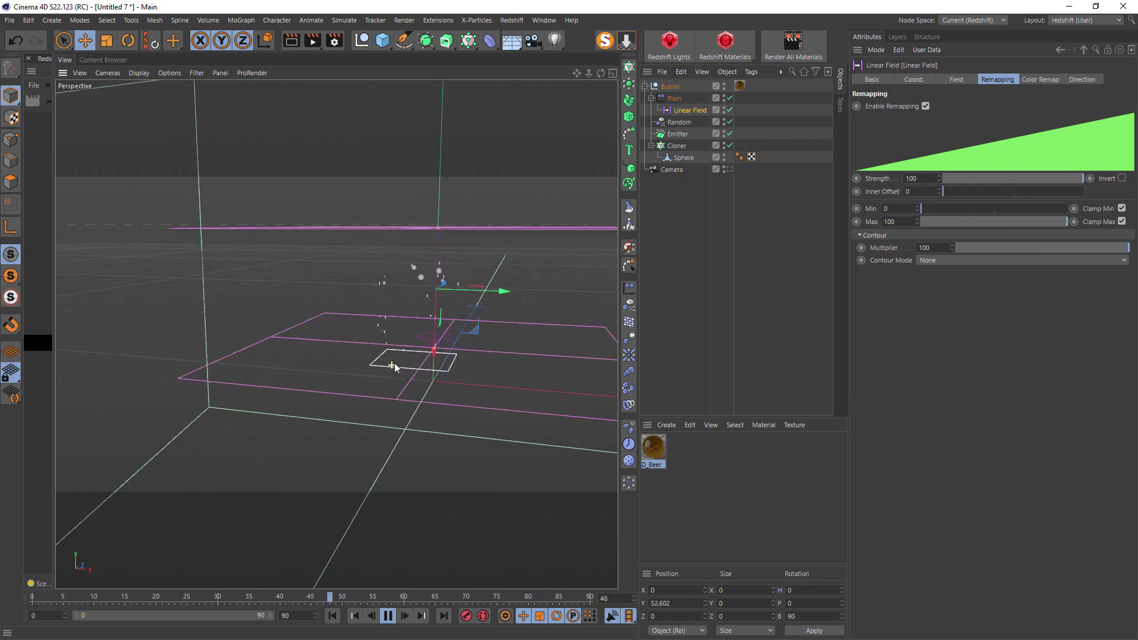
pyautogui.keyDown('alt'); pyautogui.moveTo(450, 292); pyautogui.dragTo(473, 281); pyautogui.keyUp('alt')
pyautogui.keyDown('alt'); pyautogui.moveTo(472, 280); pyautogui.dragTo(444, 330, button='middle'); pyautogui.keyUp('alt')
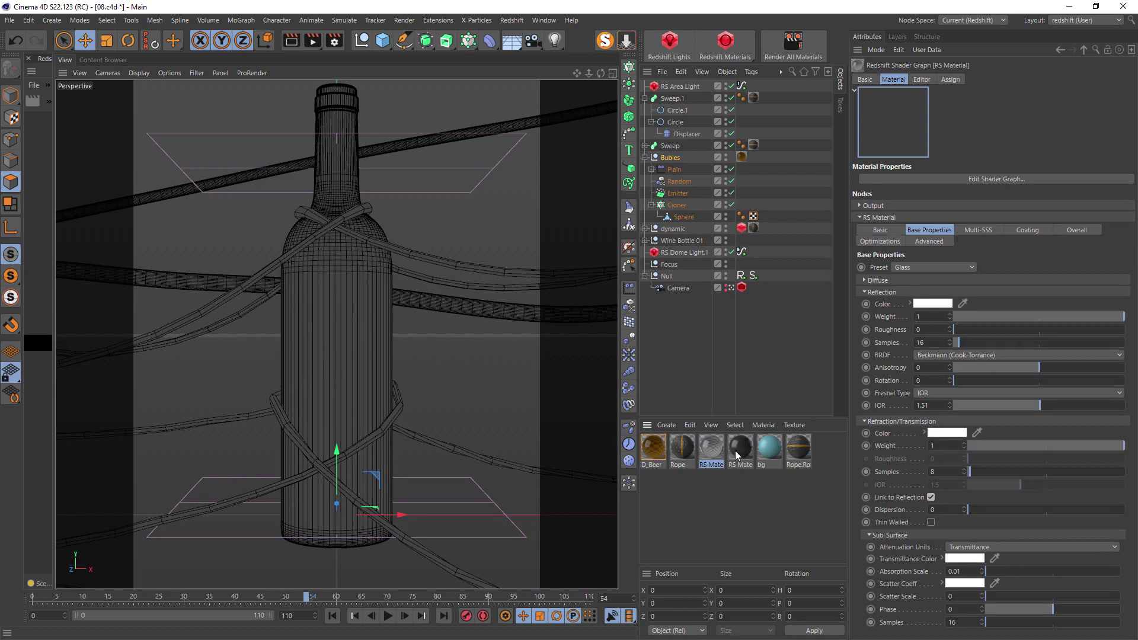
# Step: Return to the 08.c4d bottle scene, examine the glass and dark Redshift materials, and open the Rope material's shader graph
pyautogui.click(738, 454)
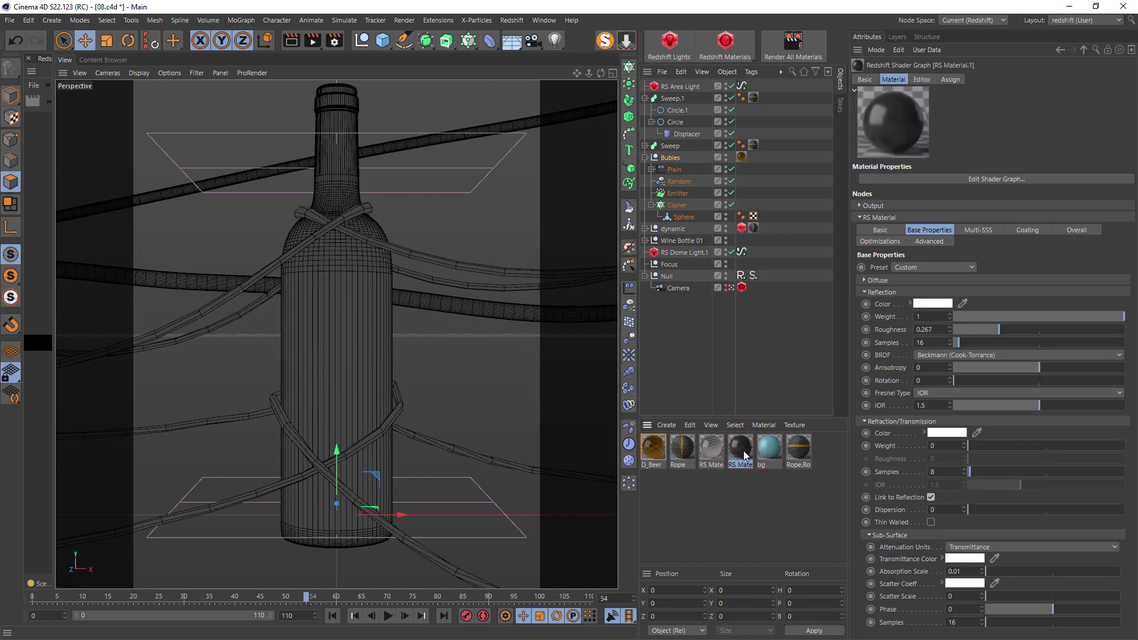
pyautogui.click(681, 453)
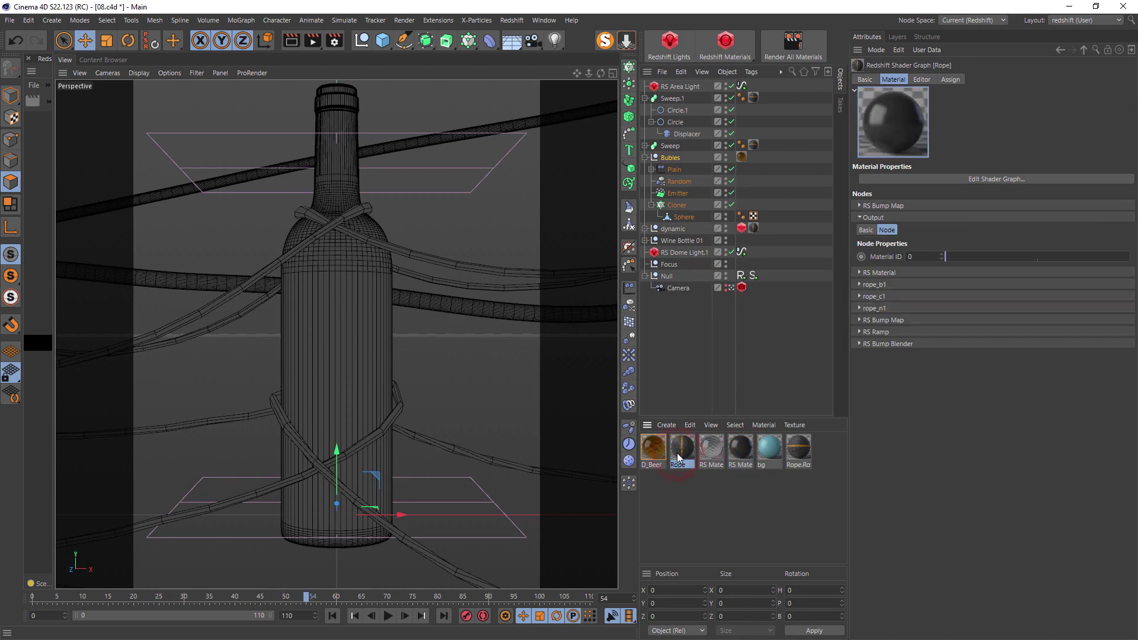
pyautogui.click(996, 179)
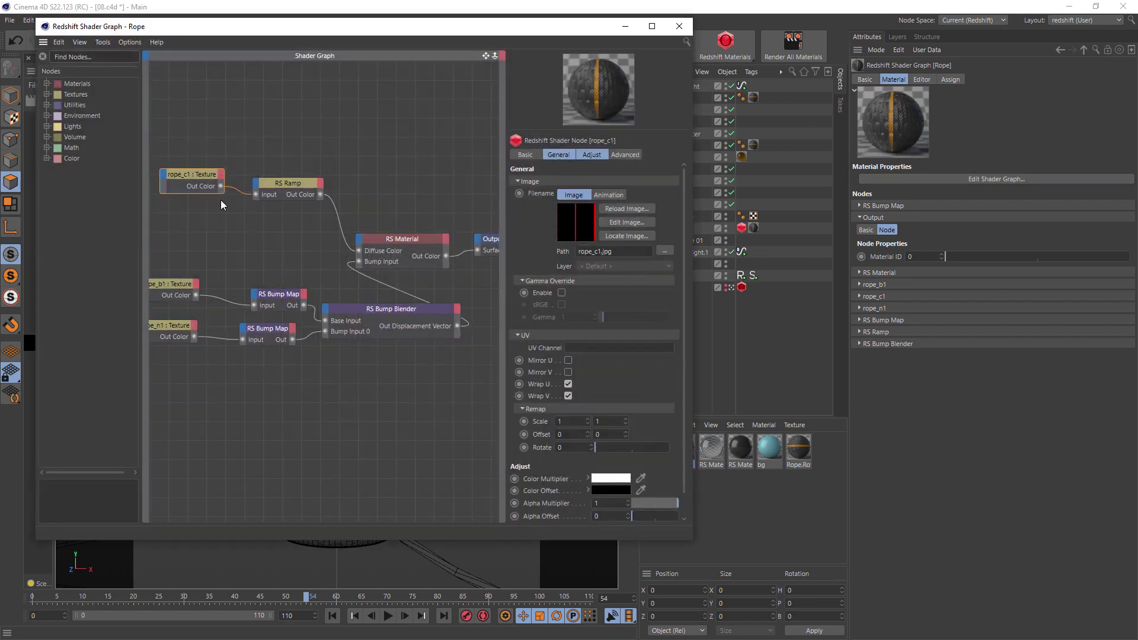
# Step: Examine the Rope shader's color texture, ramp, normal texture, bump map and bump blender nodes, and close the shader graph
pyautogui.click(203, 176)
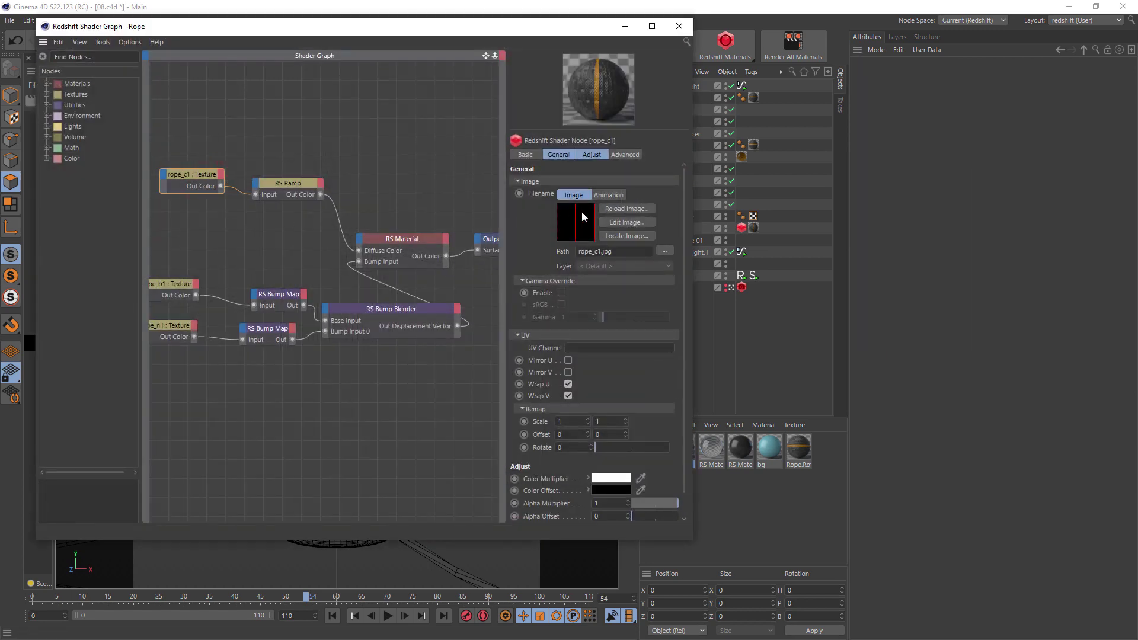
pyautogui.click(281, 184)
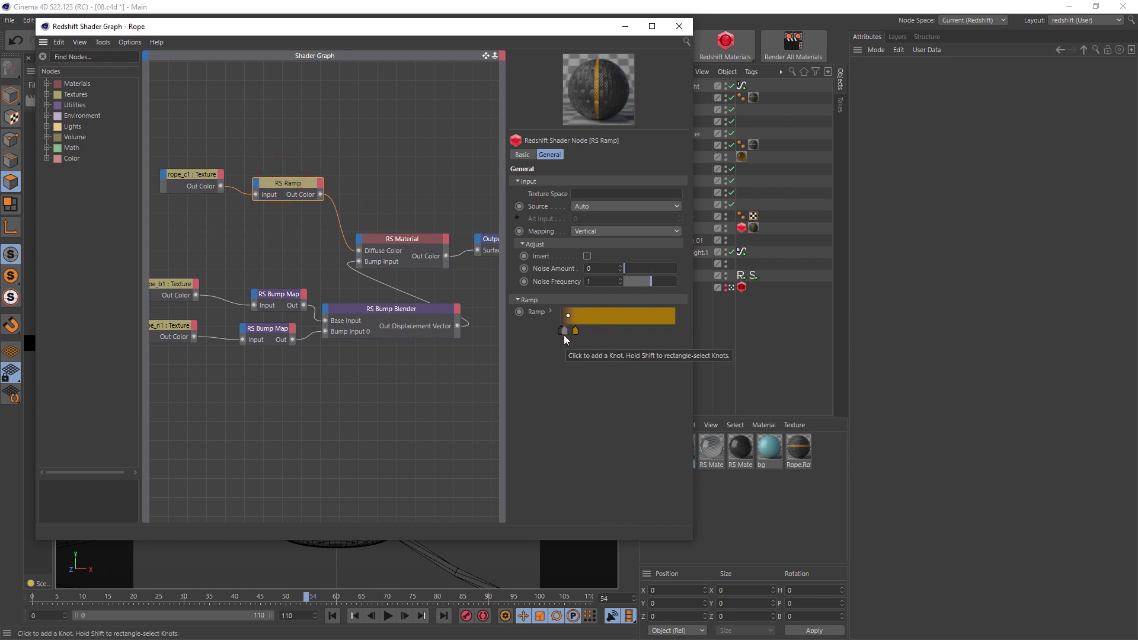
pyautogui.click(168, 290)
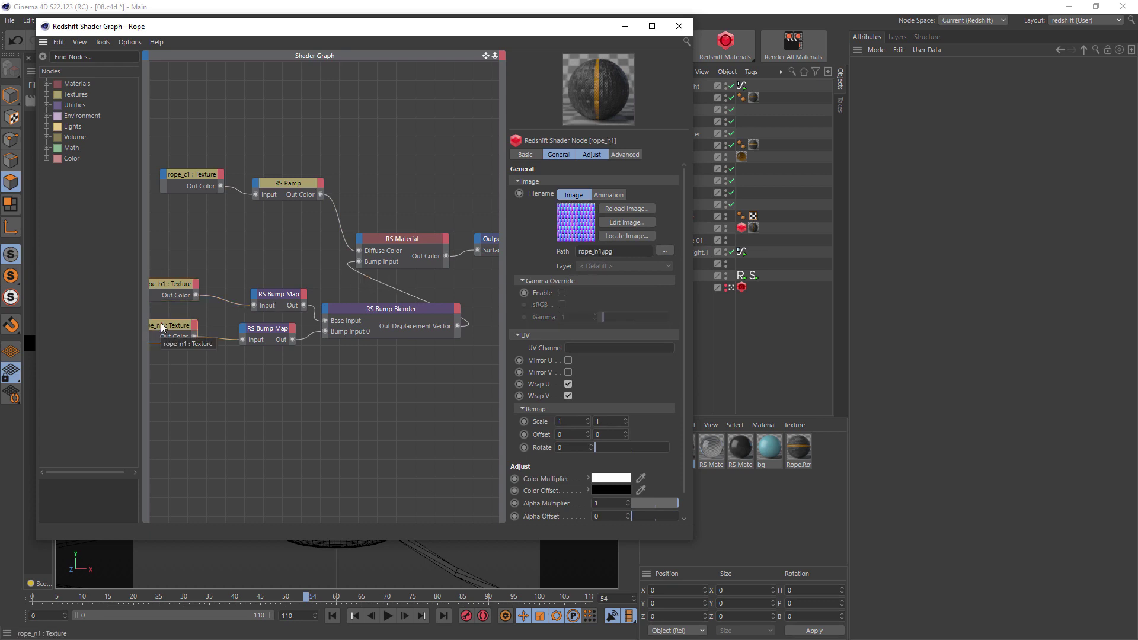
pyautogui.click(264, 334)
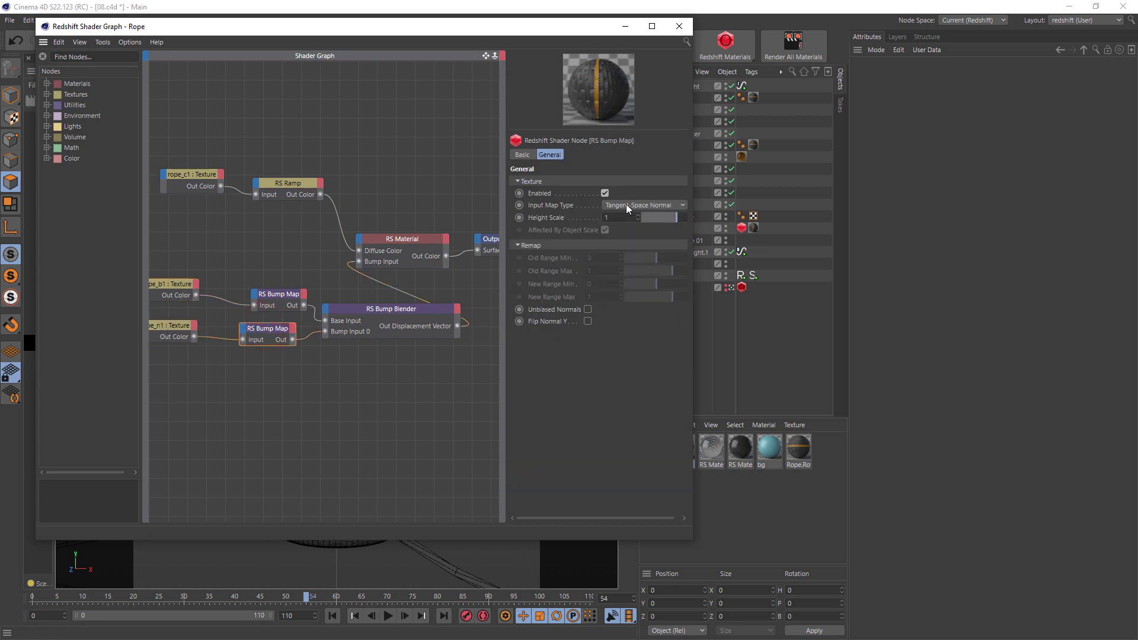
pyautogui.click(377, 309)
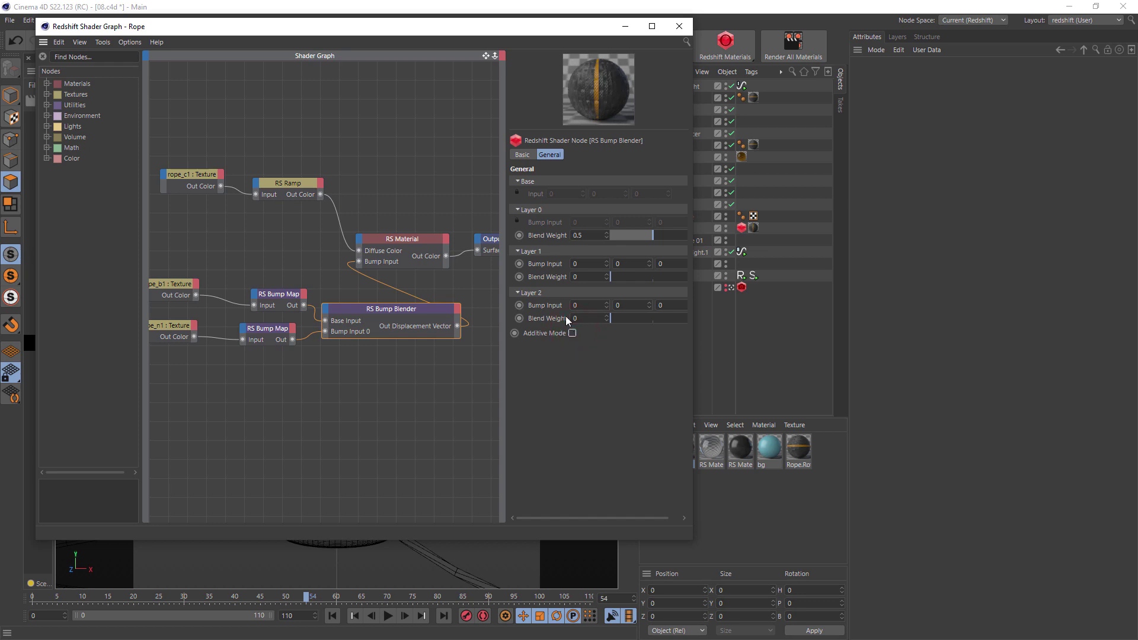
pyautogui.click(679, 26)
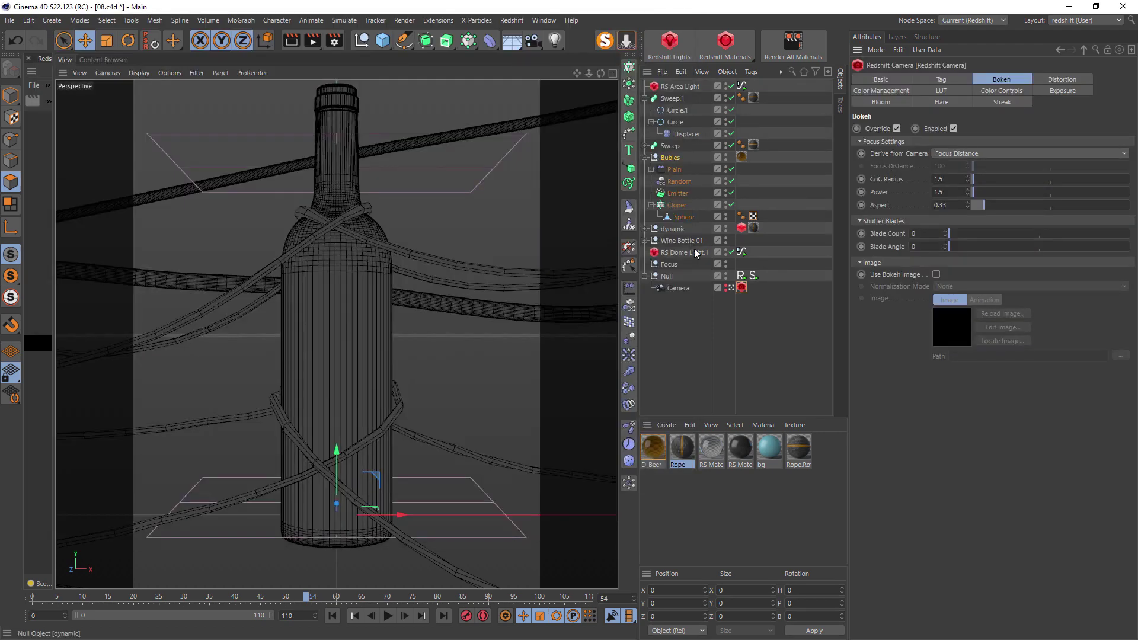
# Step: Set the camera's focus distance to about 556 by picking a point on the bottle's shoulder
pyautogui.click(676, 288)
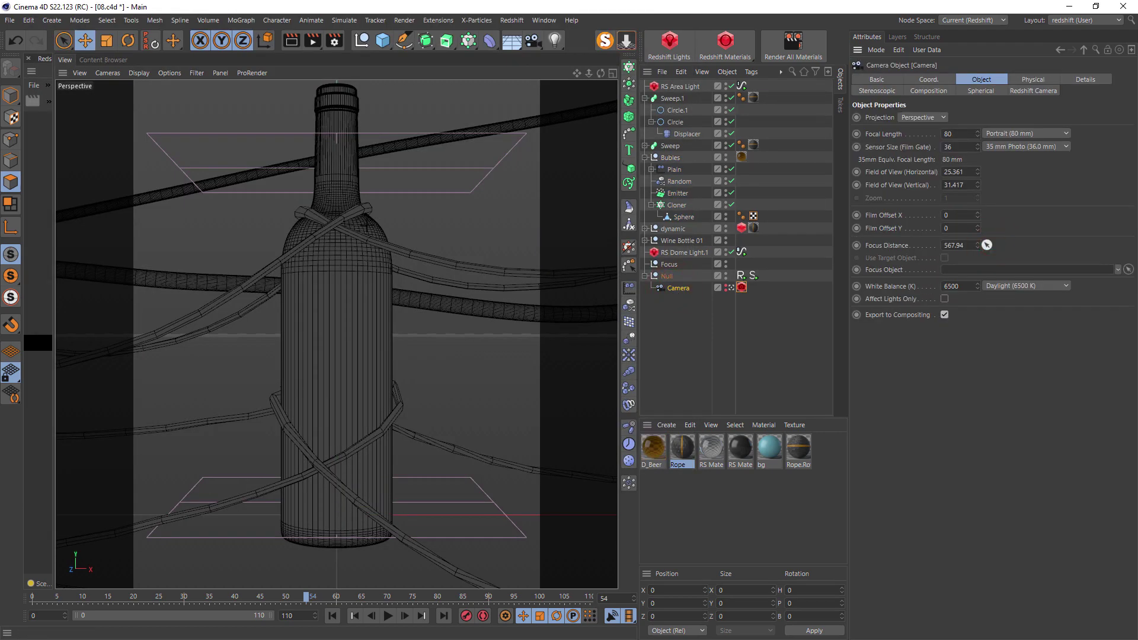
pyautogui.click(368, 226)
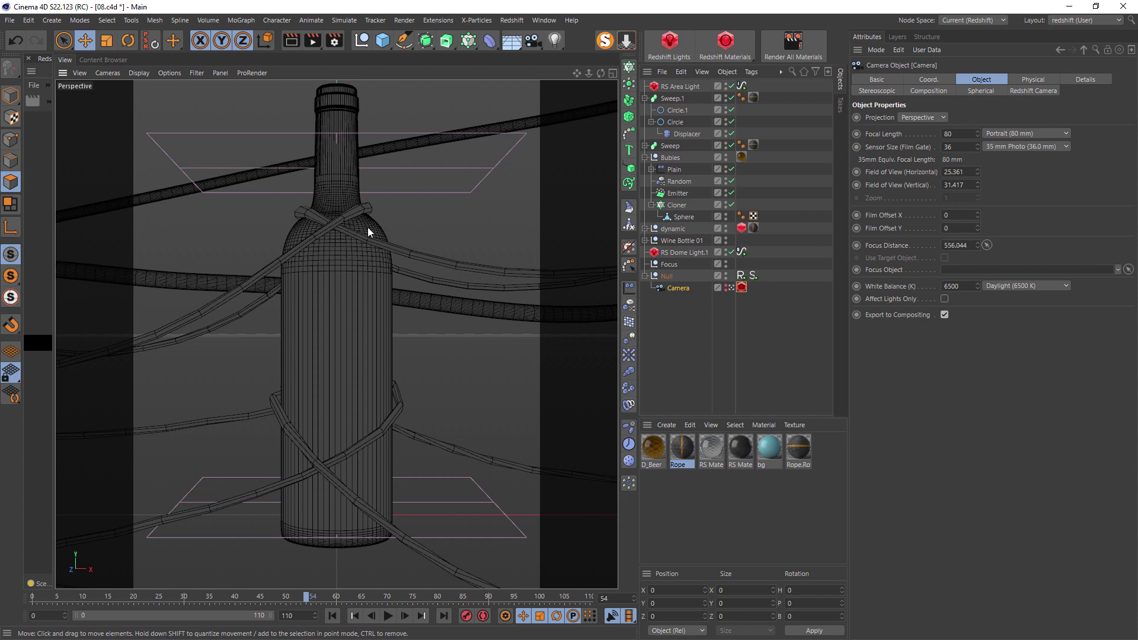
pyautogui.hotkey('alt', 'F4')
pyautogui.click(627, 373)
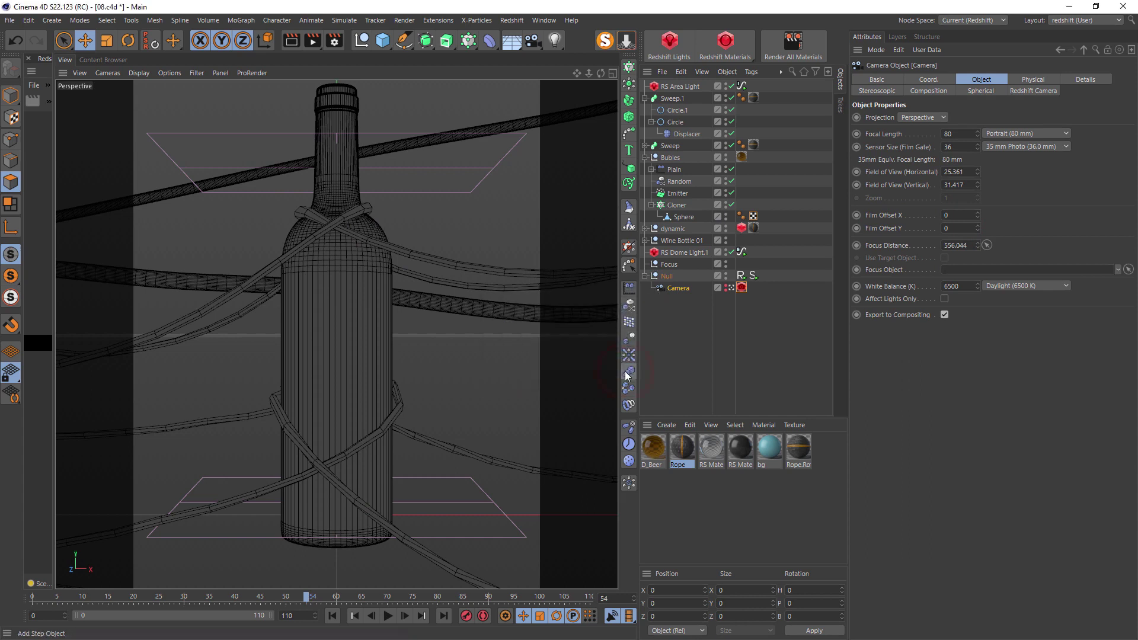
# Step: Examine the general settings of RS Area Light and RS Dome Light.1, and start the live render in a widened RenderView
pyautogui.click(679, 87)
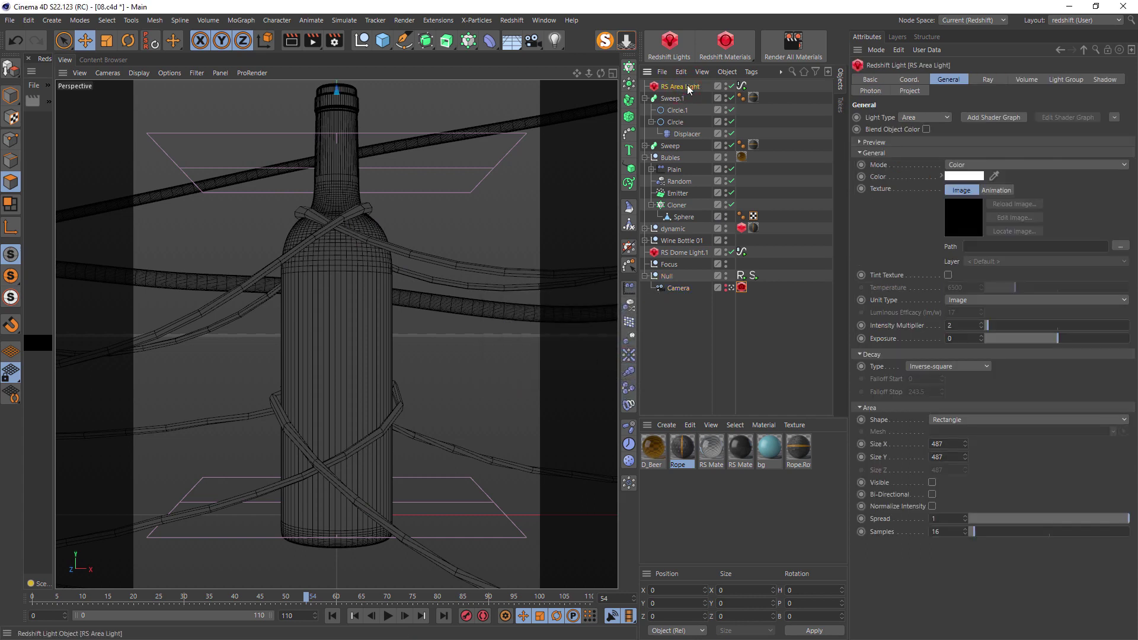
pyautogui.click(684, 253)
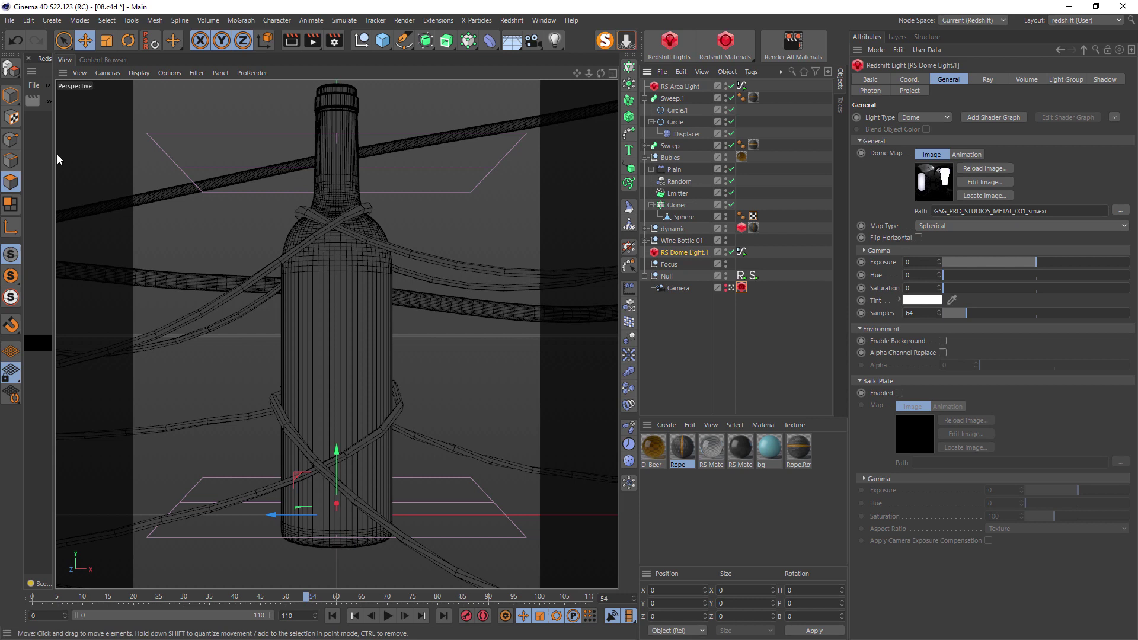
pyautogui.moveTo(58, 159); pyautogui.dragTo(393, 158)
pyautogui.click(51, 102)
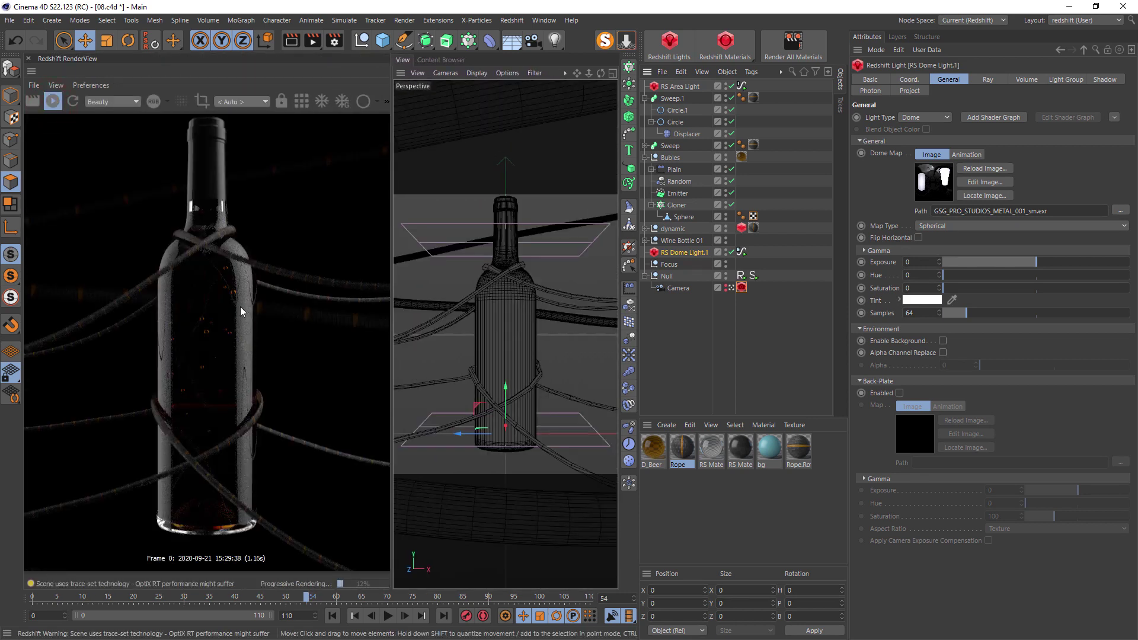
# Step: Check the RS Area Light's effect in the live render, and examine its project include list for the two Sweep objects
pyautogui.click(732, 87)
pyautogui.click(680, 87)
pyautogui.click(912, 90)
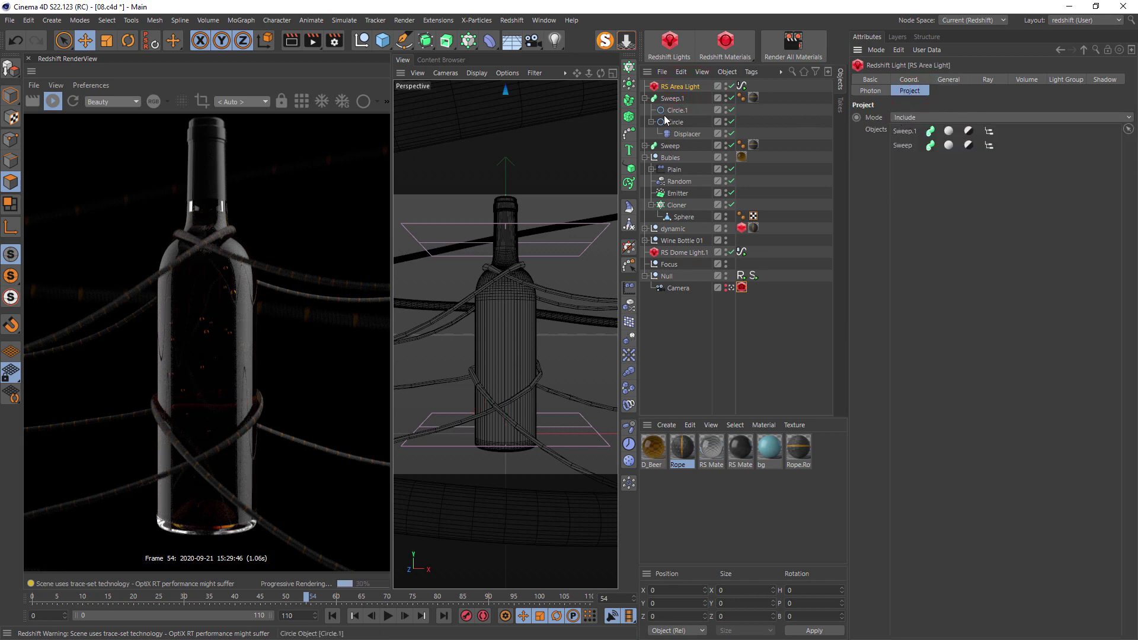
pyautogui.click(645, 98)
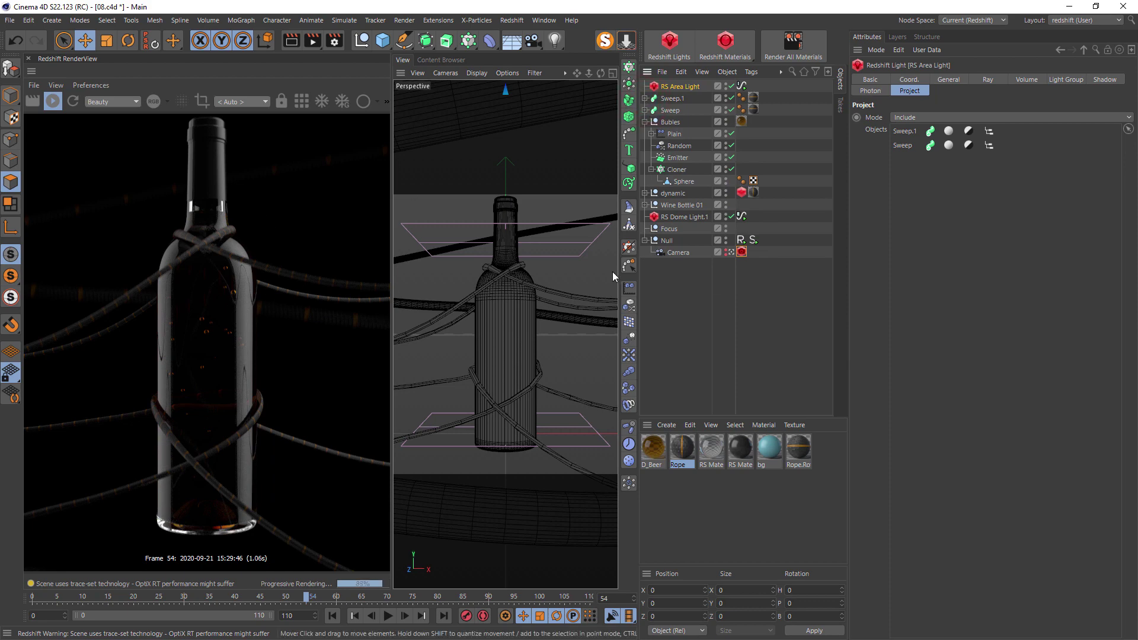
# Step: Switch to the 09.c4d wooden bottle scene, and examine the Plane's Displacer settings and falloff along with its Smoothing deformer
pyautogui.click(695, 220)
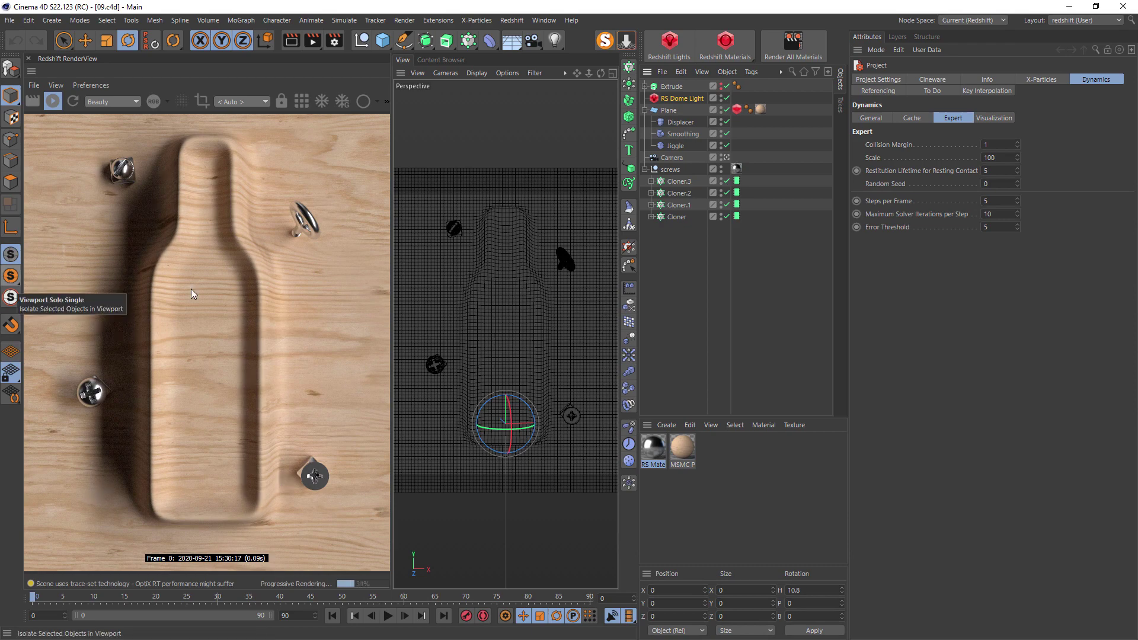
pyautogui.click(680, 122)
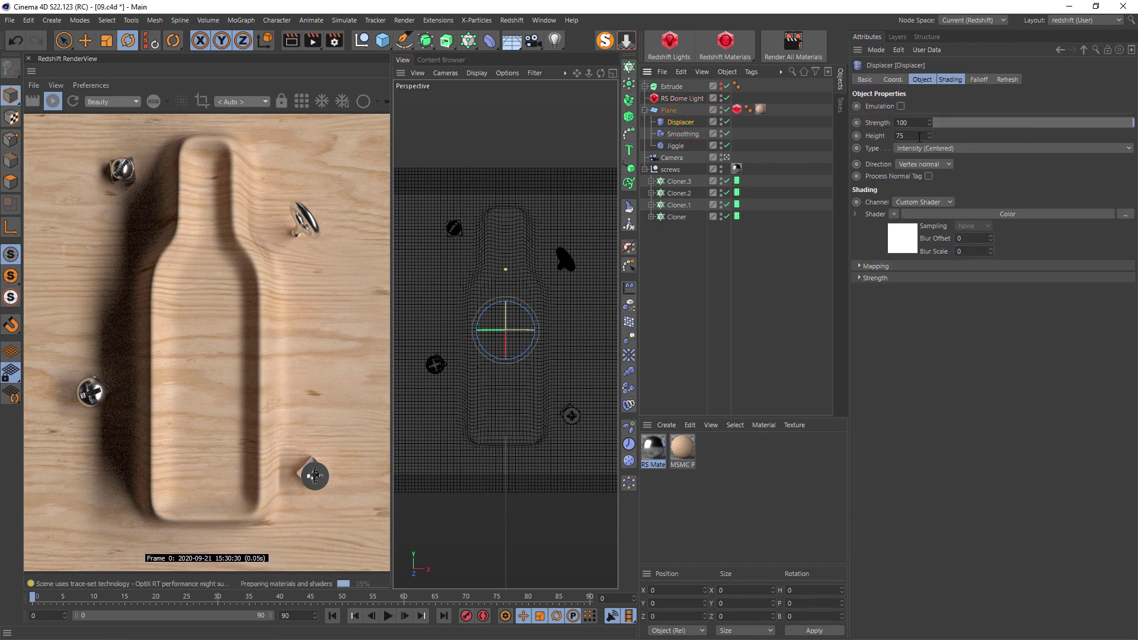
pyautogui.click(1007, 80)
pyautogui.click(979, 80)
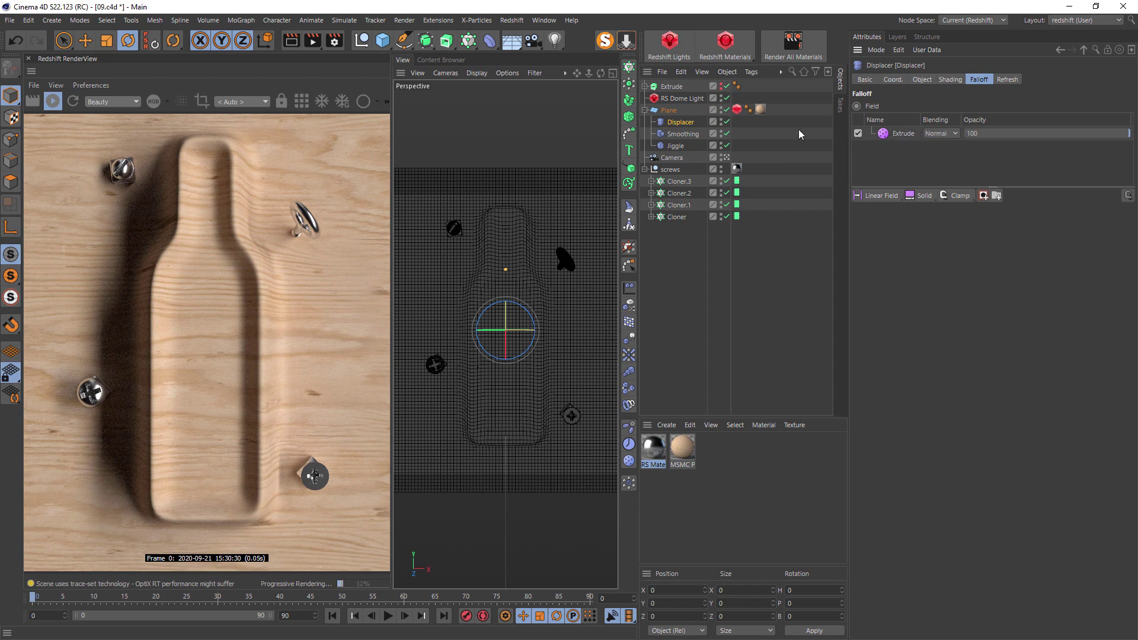
pyautogui.click(683, 134)
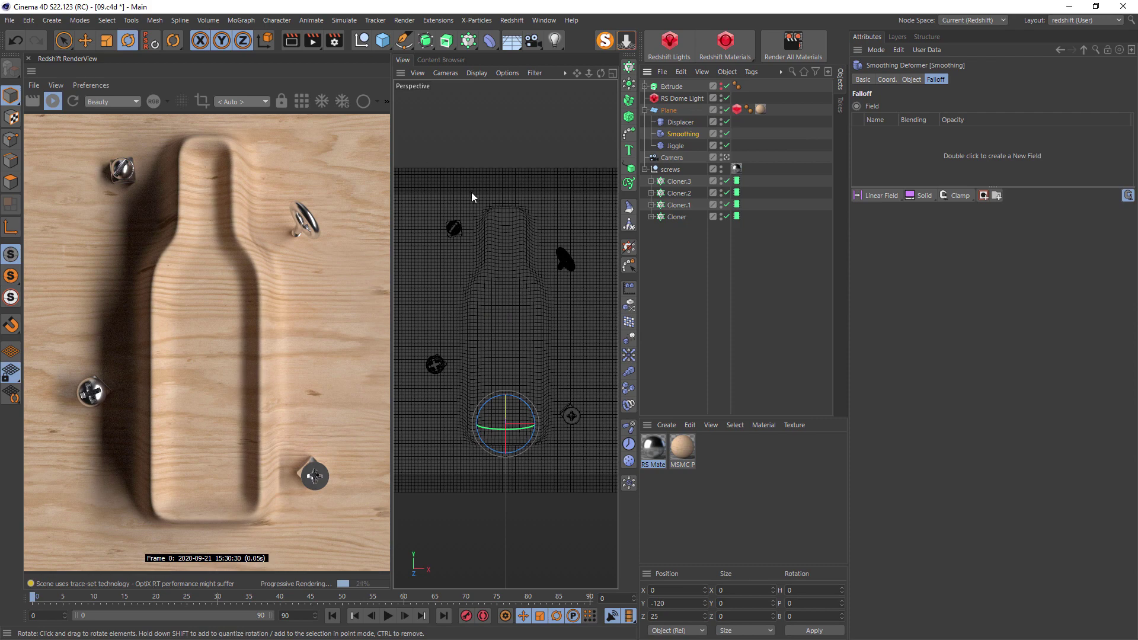
# Step: Start a new empty project and add a Plane object
pyautogui.click(9, 20)
pyautogui.click(23, 27)
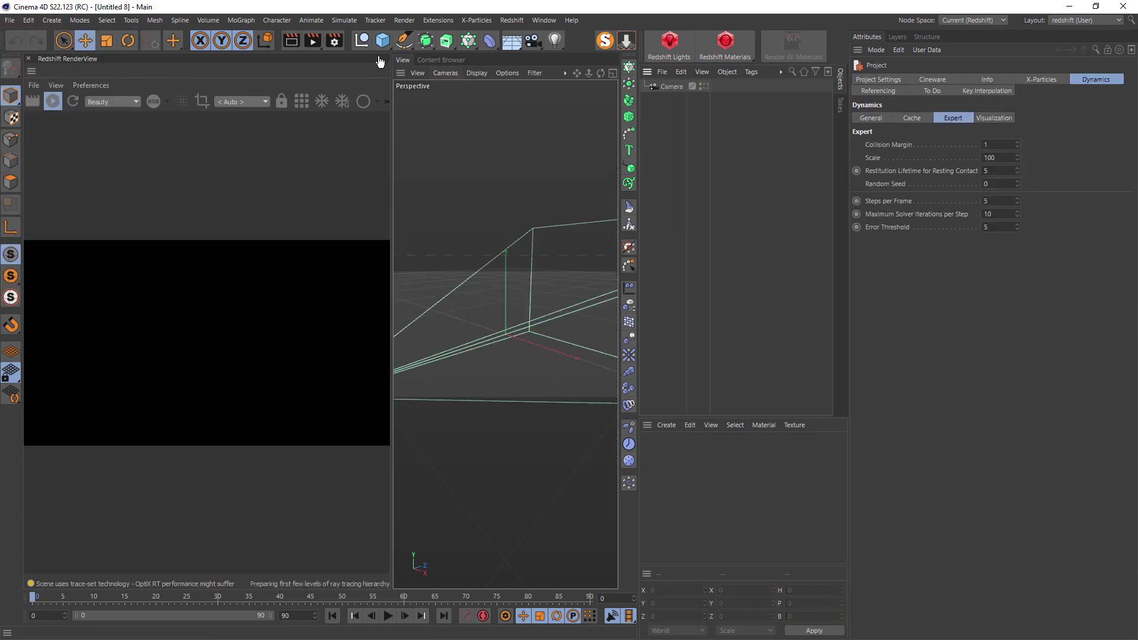
pyautogui.click(382, 40)
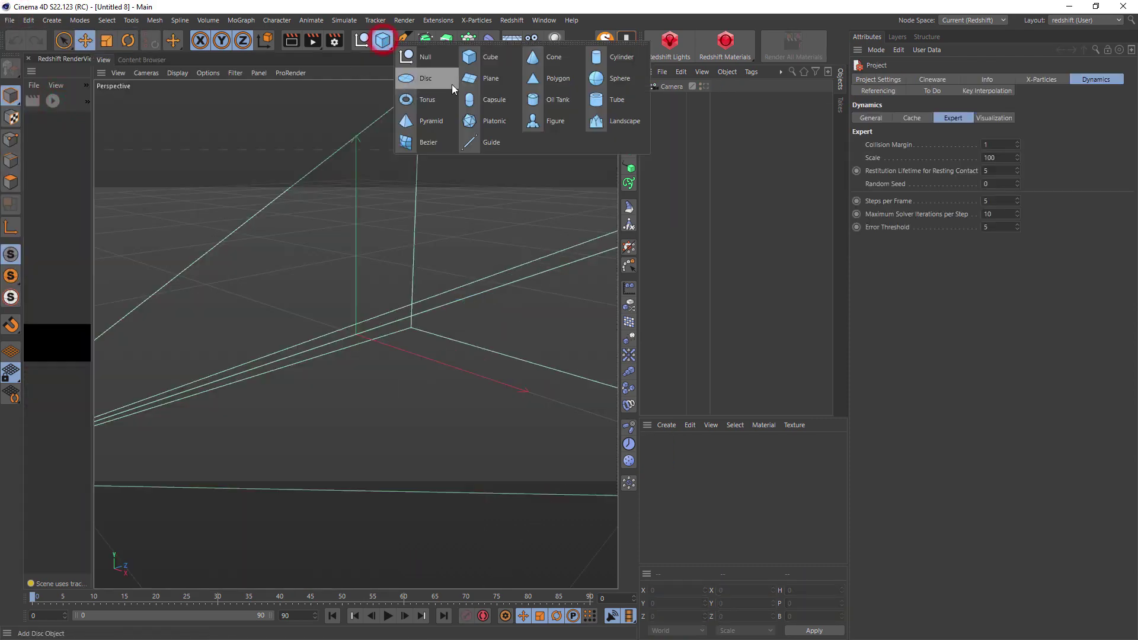
pyautogui.click(483, 77)
# Step: Add a Star spline oriented to XZ, and extrude it into a small star about 66 units across, raised about 26 above the Plane
pyautogui.click(418, 40)
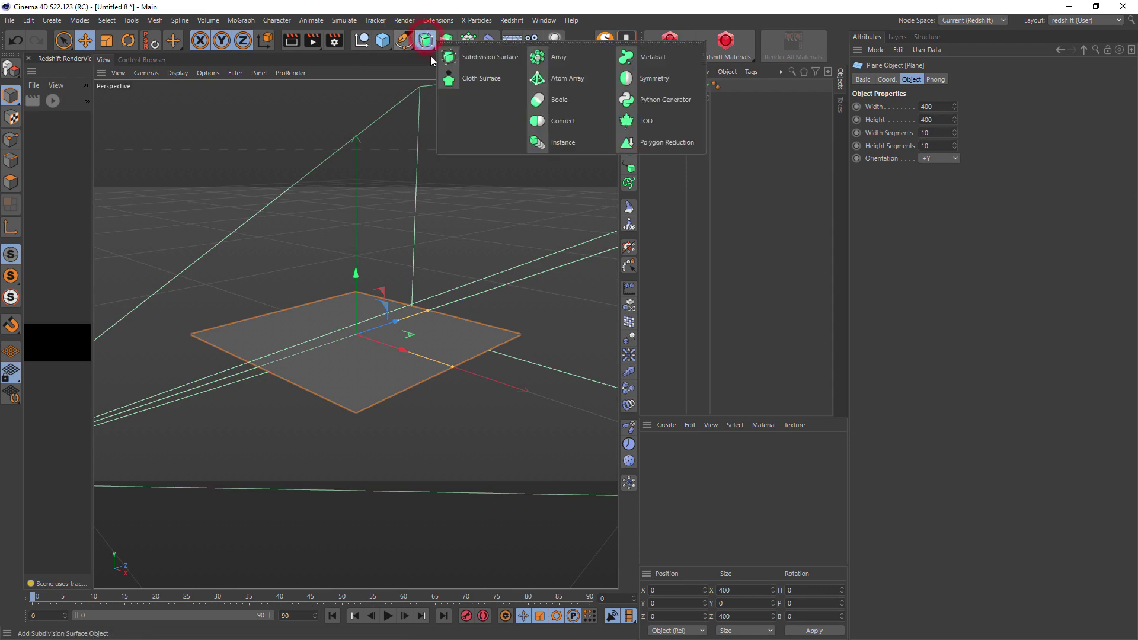
pyautogui.click(404, 41)
pyautogui.click(604, 60)
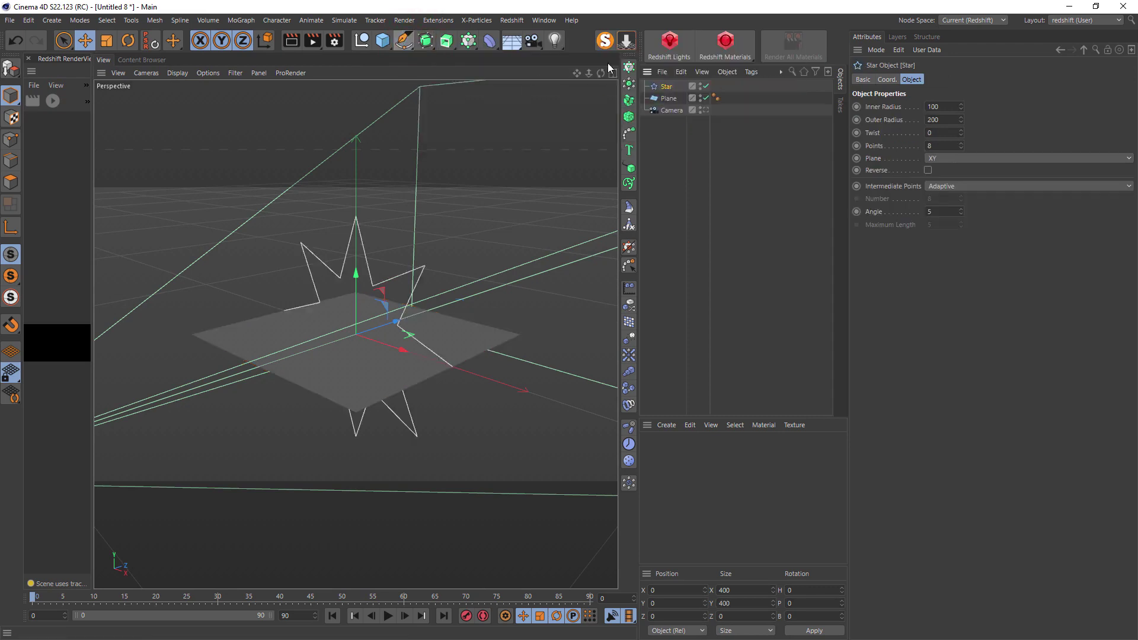
pyautogui.click(944, 157)
pyautogui.click(922, 169)
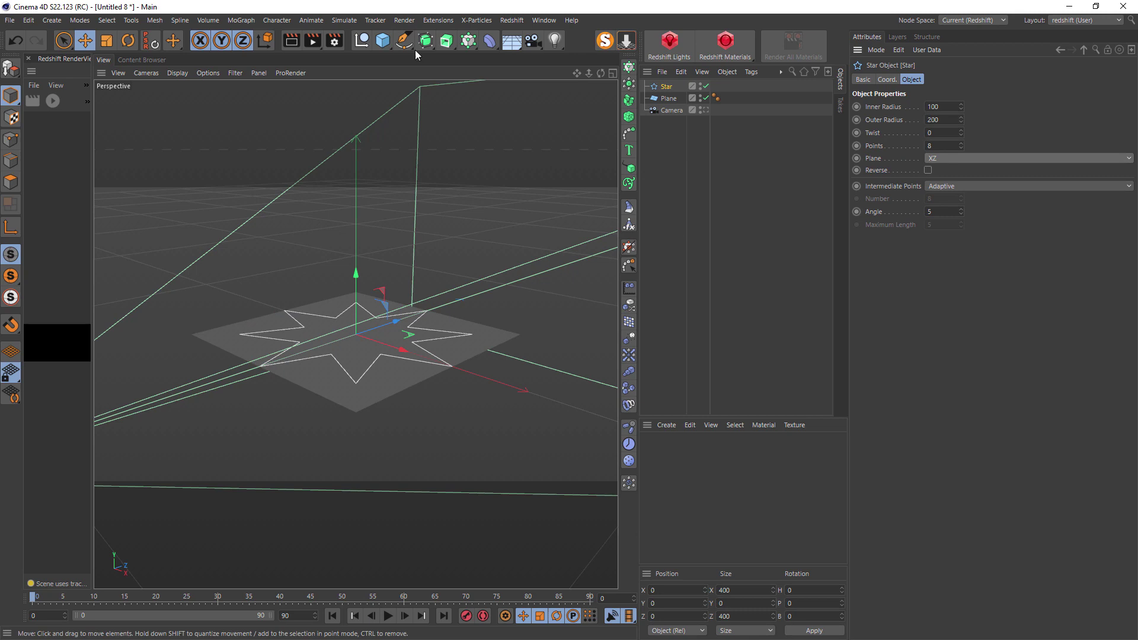
pyautogui.keyDown('alt'); pyautogui.click(446, 43); pyautogui.keyUp('alt')
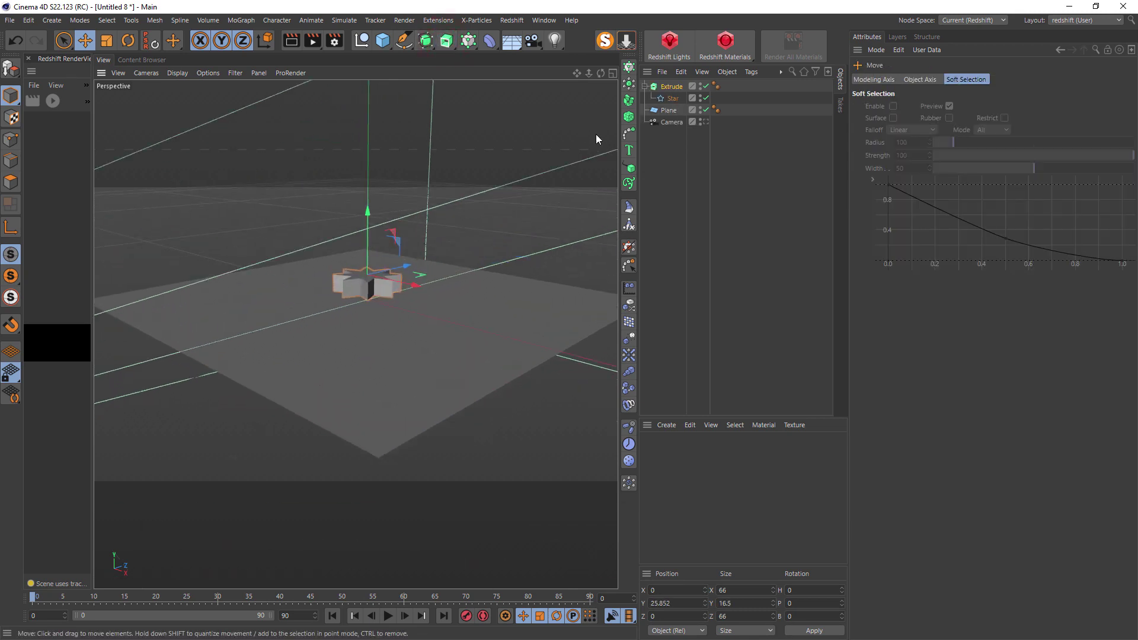
# Step: Add a Displacer deformer as a child of the Plane, and use the Extrude object as its falloff field
pyautogui.click(668, 110)
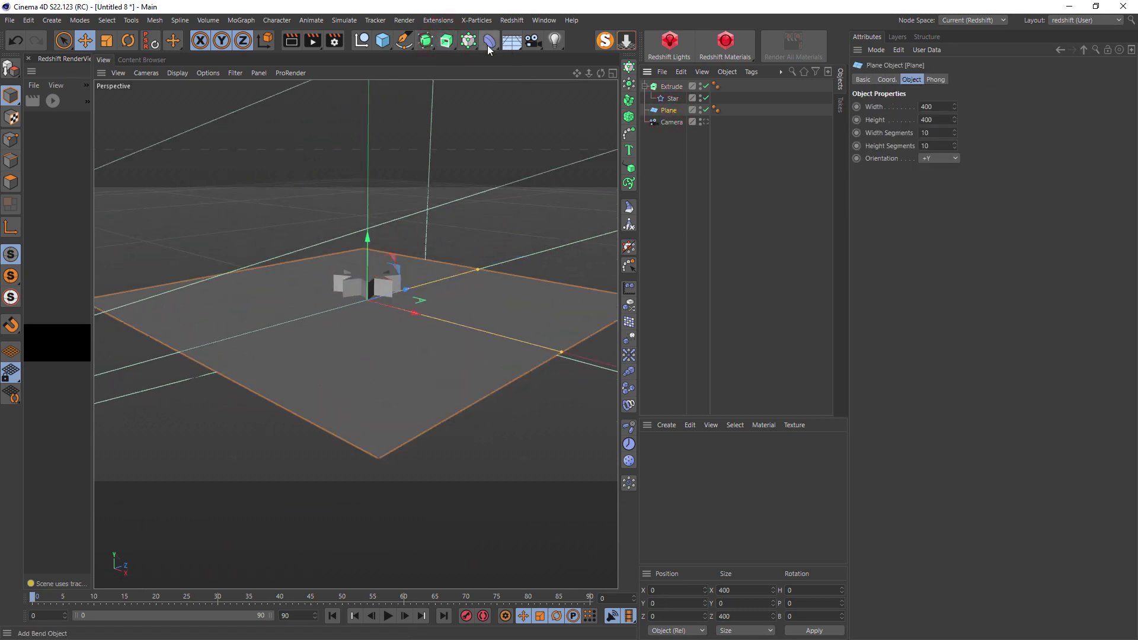
pyautogui.click(489, 41)
pyautogui.keyDown('shift'); pyautogui.click(540, 185); pyautogui.keyUp('shift')
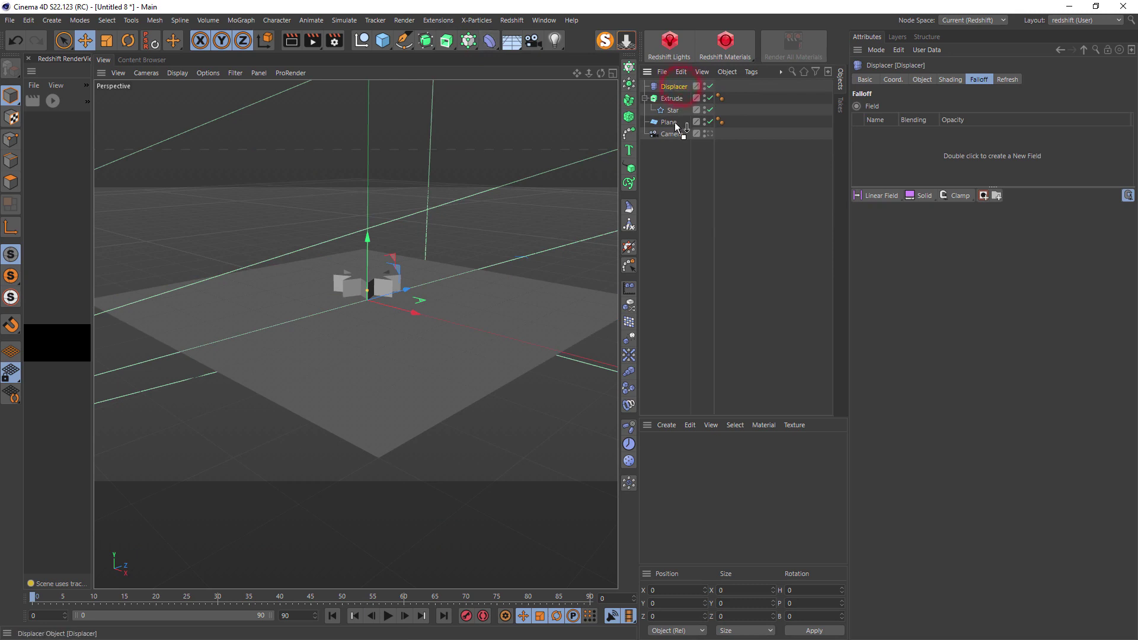
pyautogui.moveTo(672, 86); pyautogui.dragTo(916, 144)
# Step: Set the Extrude field layer's mode to Surface with a radius of about 84
pyautogui.click(898, 134)
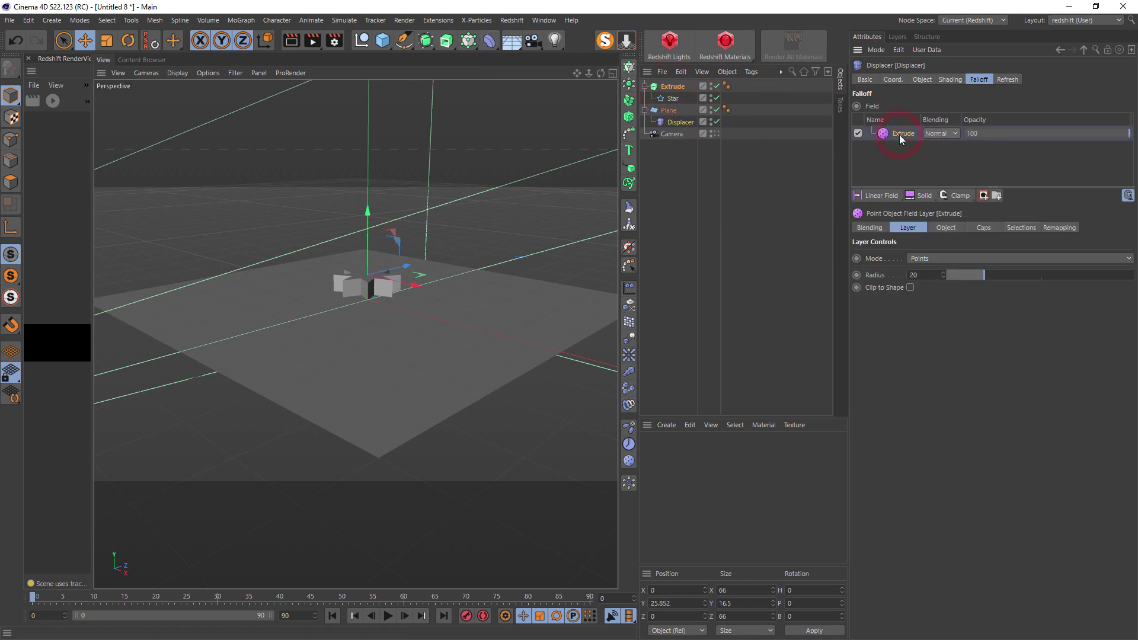
pyautogui.click(933, 258)
pyautogui.click(934, 280)
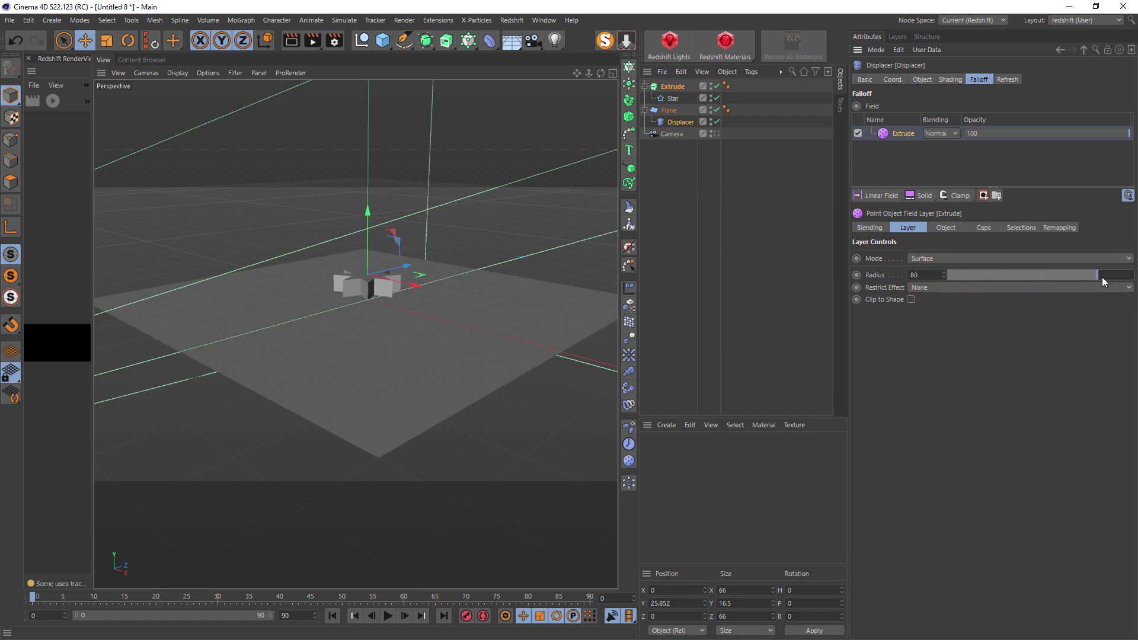
# Step: Increase the Displacer's height and assign a Color shader to drive its displacement
pyautogui.click(920, 80)
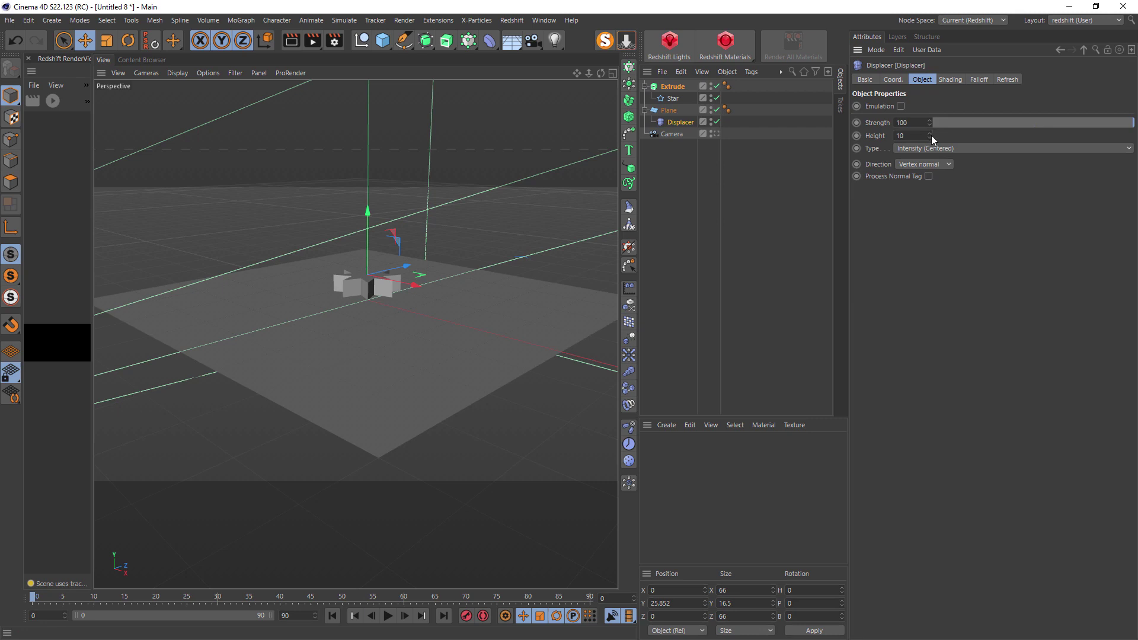
pyautogui.moveTo(929, 137); pyautogui.dragTo(932, 118)
pyautogui.click(948, 80)
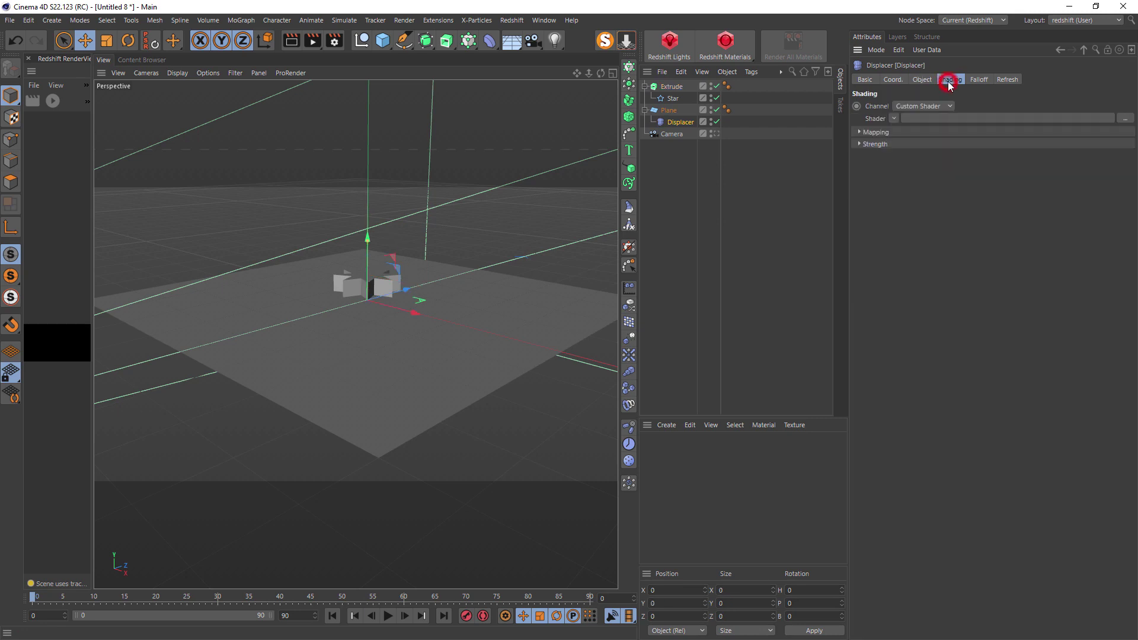
pyautogui.click(895, 118)
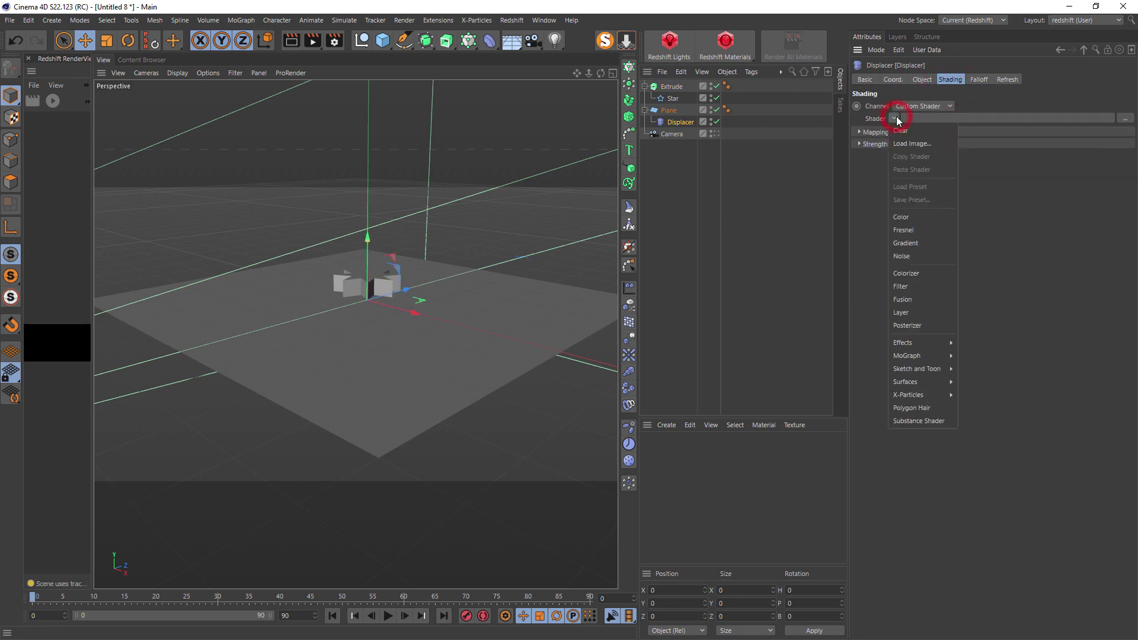
pyautogui.click(914, 213)
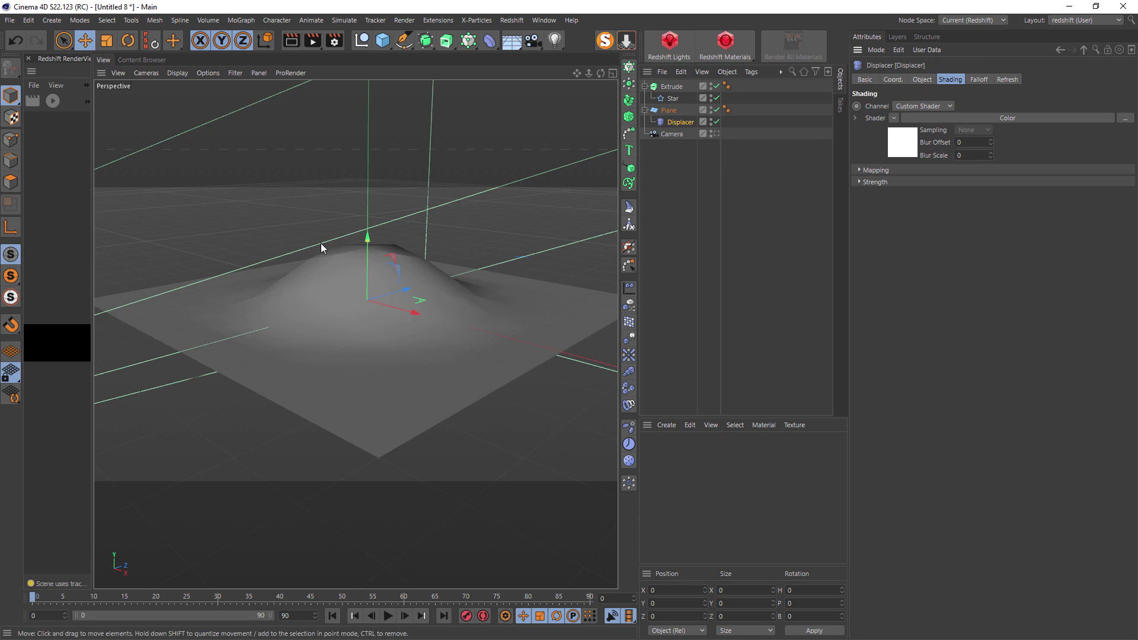
pyautogui.keyDown('alt'); pyautogui.moveTo(322, 248); pyautogui.dragTo(376, 290); pyautogui.keyUp('alt')
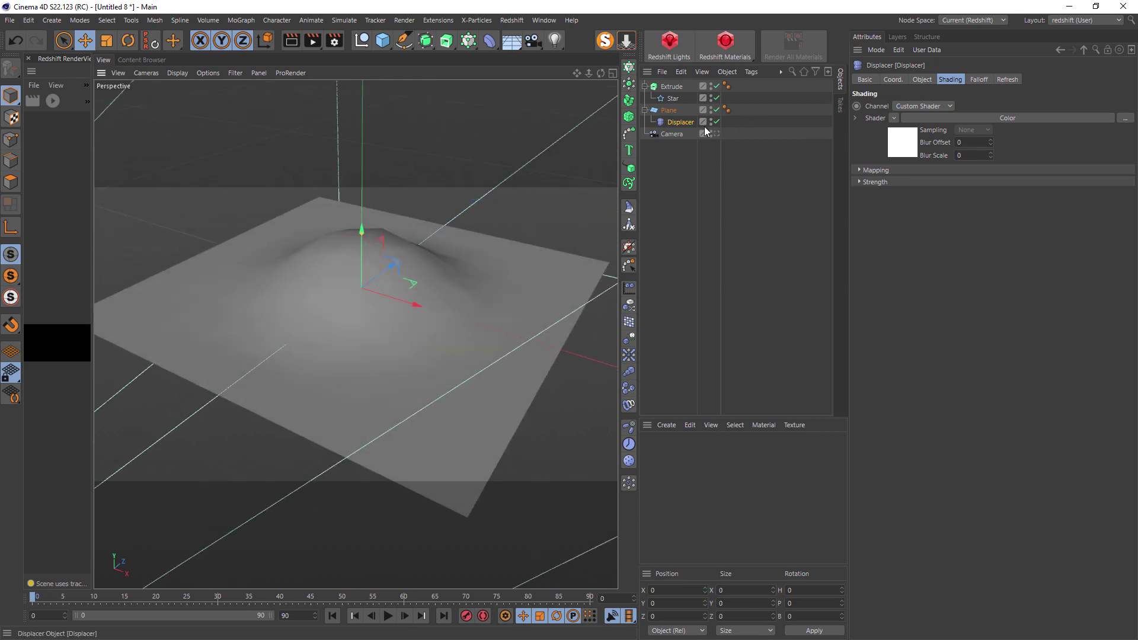
# Step: Reduce the Extrude field's radius to 47, and set the Plane's width and height segments to 50
pyautogui.click(981, 80)
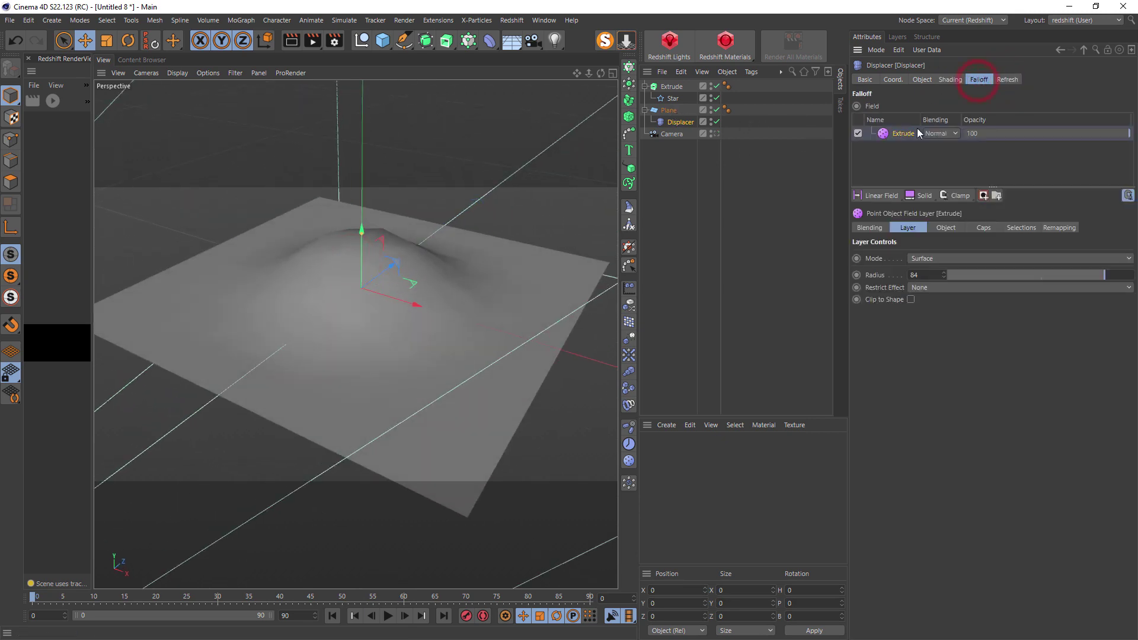
pyautogui.moveTo(1096, 275); pyautogui.dragTo(1036, 275)
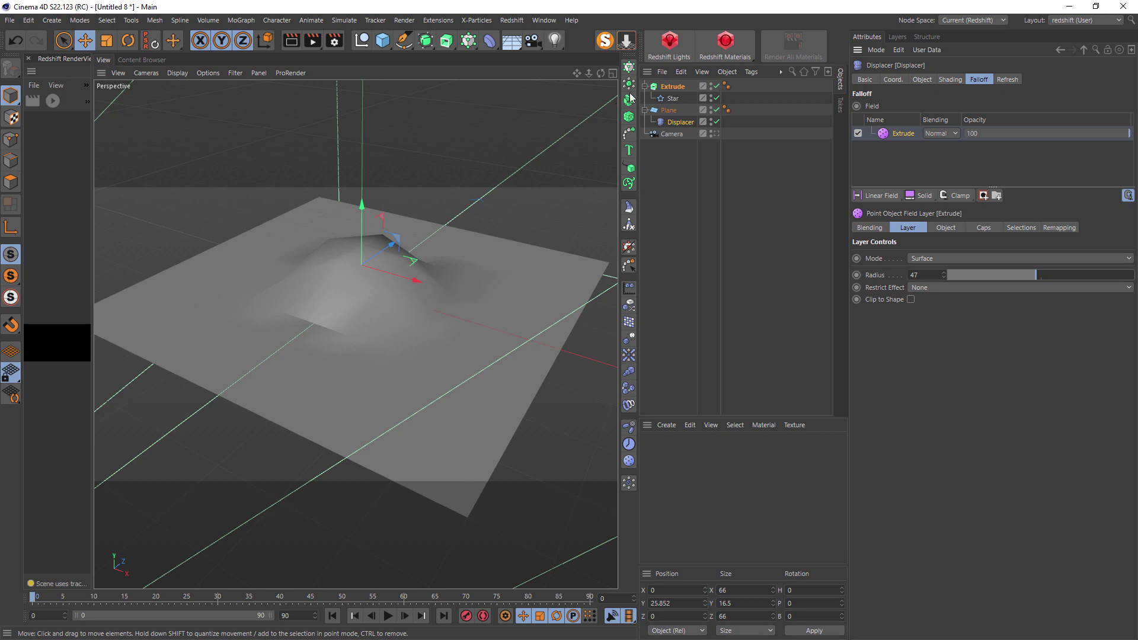
pyautogui.click(668, 110)
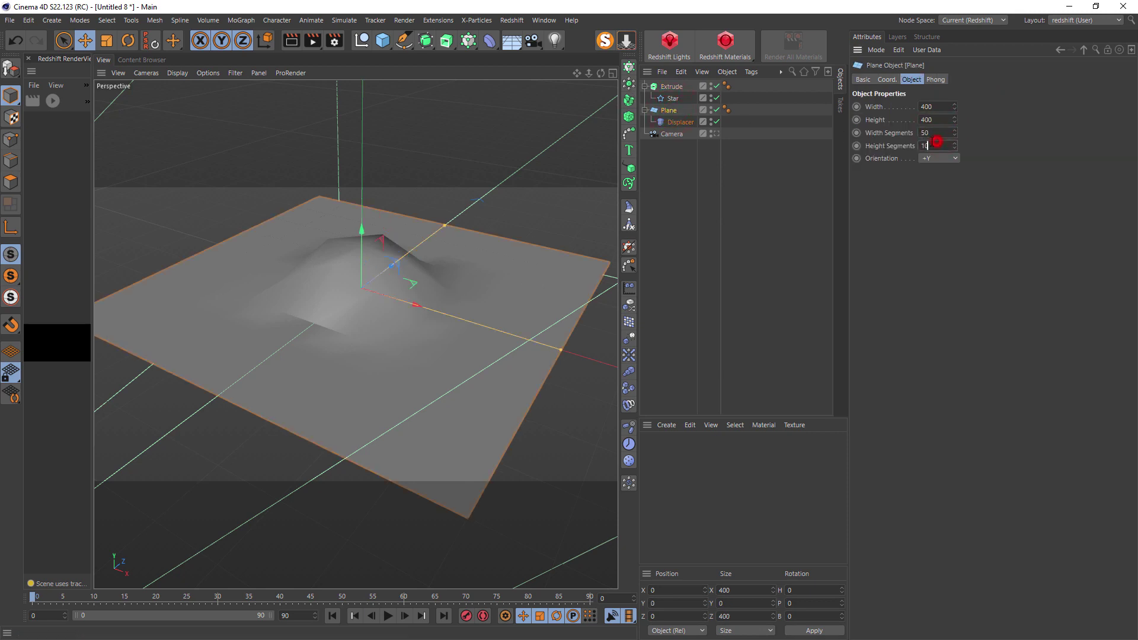
pyautogui.write('50')
pyautogui.press('Return')
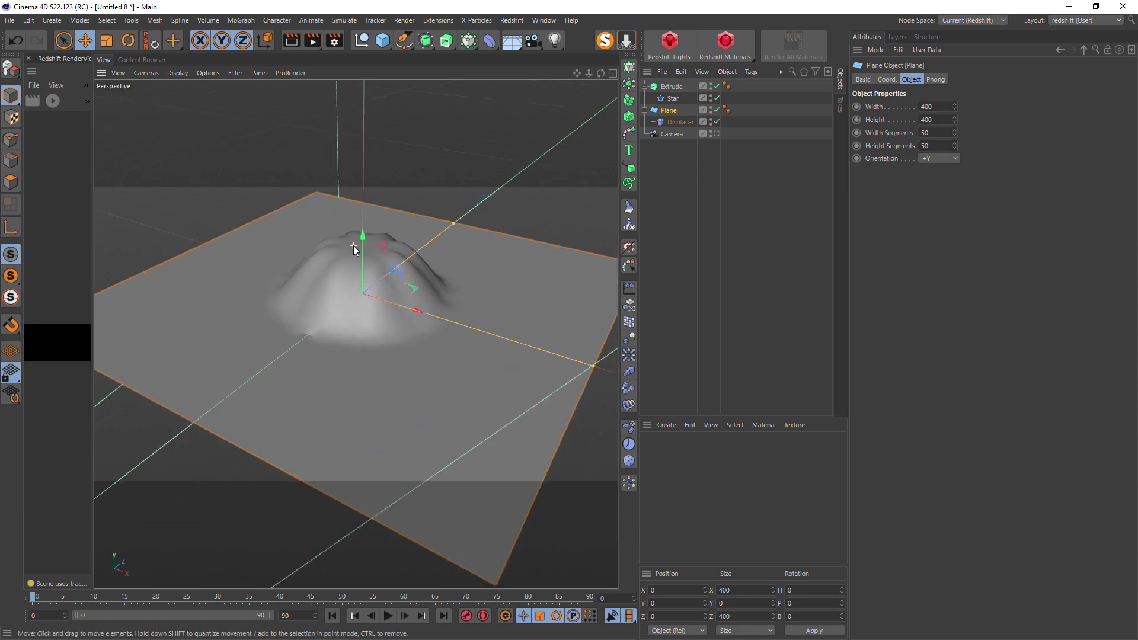
pyautogui.keyDown('alt'); pyautogui.moveTo(353, 249); pyautogui.dragTo(409, 301); pyautogui.keyUp('alt')
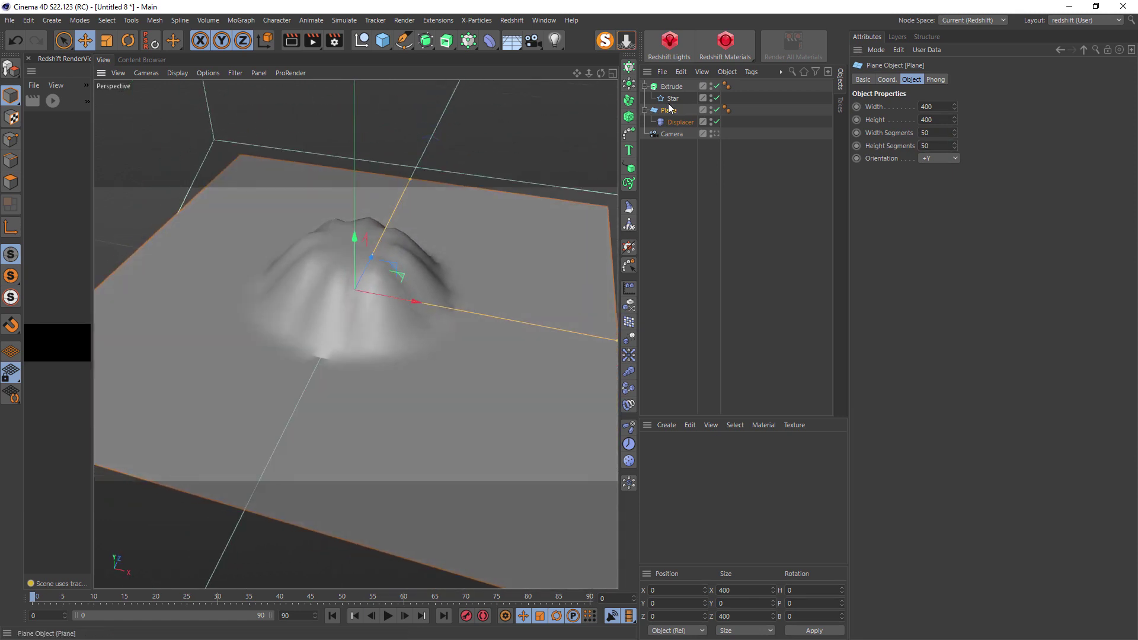
# Step: Set the Extrude field's remapping contour mode to Curve, and shape the spline into a bell with zero ends and a central peak
pyautogui.click(679, 123)
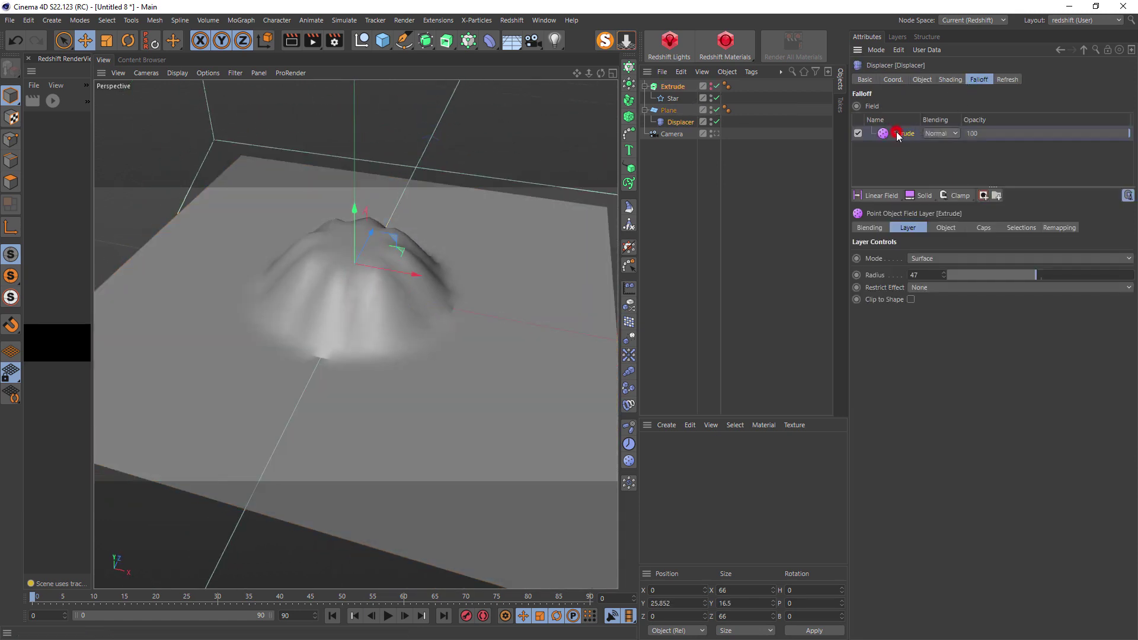
pyautogui.click(1058, 228)
pyautogui.click(872, 384)
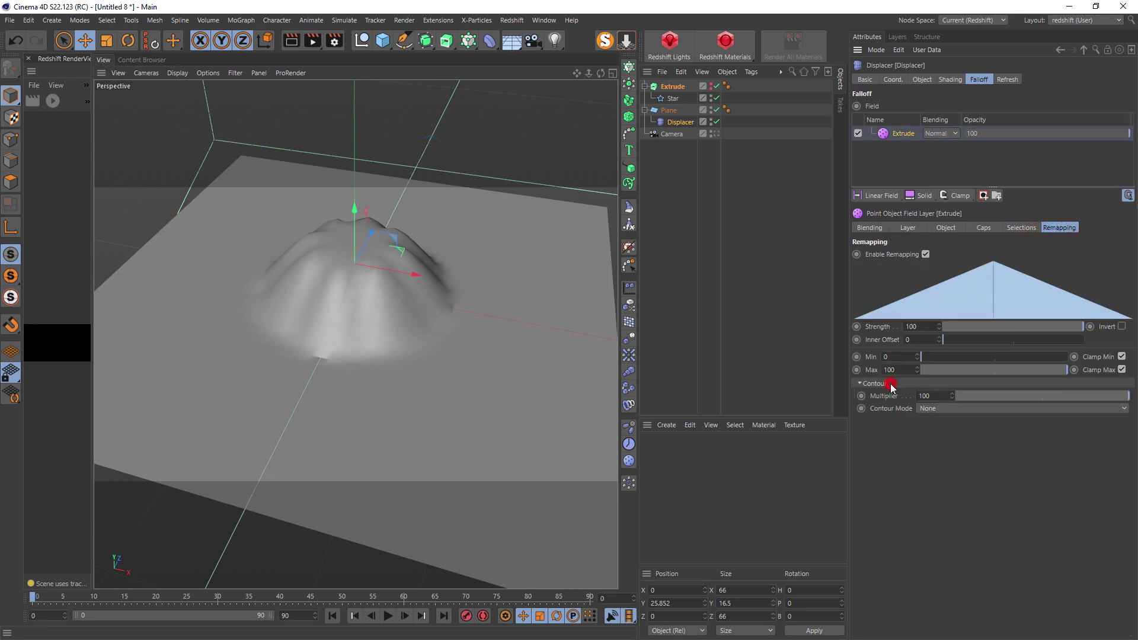
pyautogui.click(924, 408)
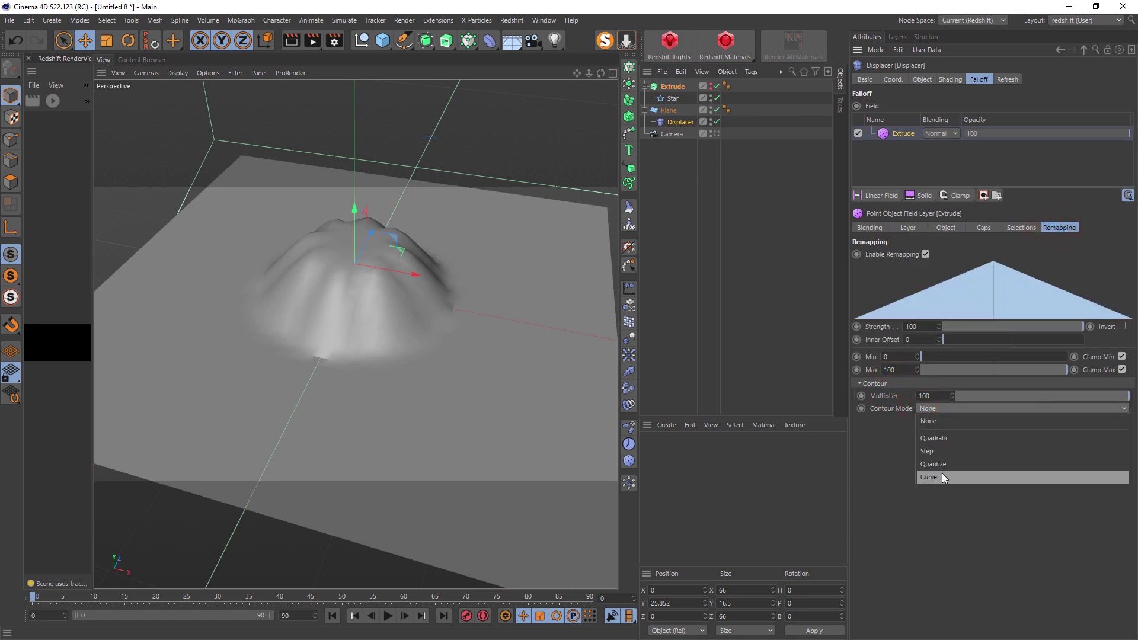
pyautogui.click(943, 477)
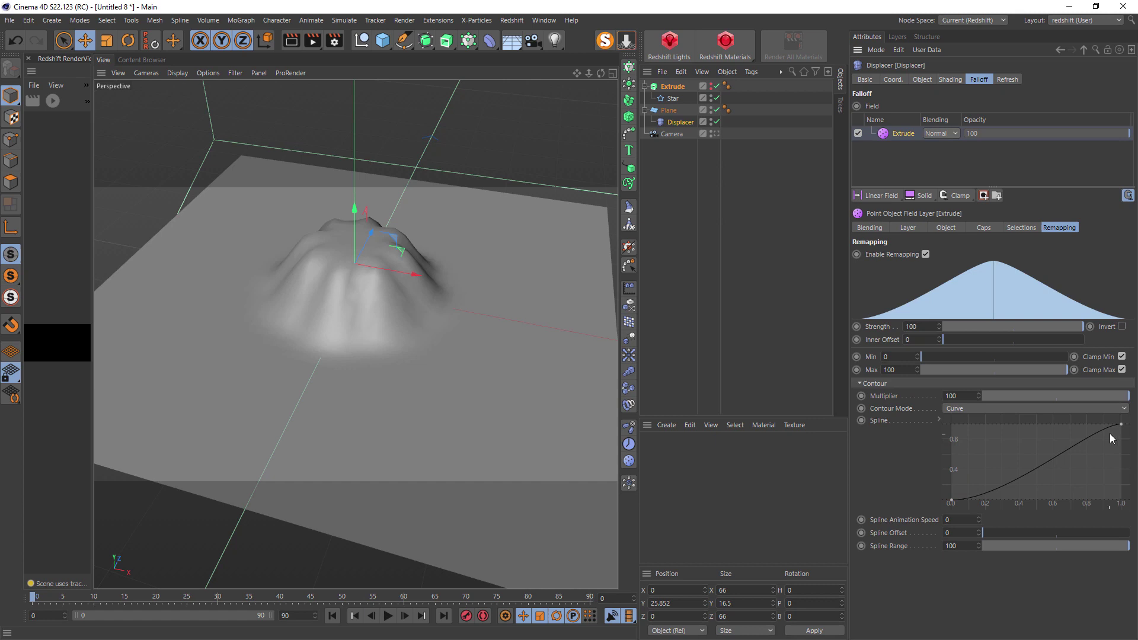
pyautogui.moveTo(1120, 425); pyautogui.dragTo(1120, 501)
pyautogui.keyDown('ctrl'); pyautogui.moveTo(1041, 498); pyautogui.dragTo(1036, 423); pyautogui.keyUp('ctrl')
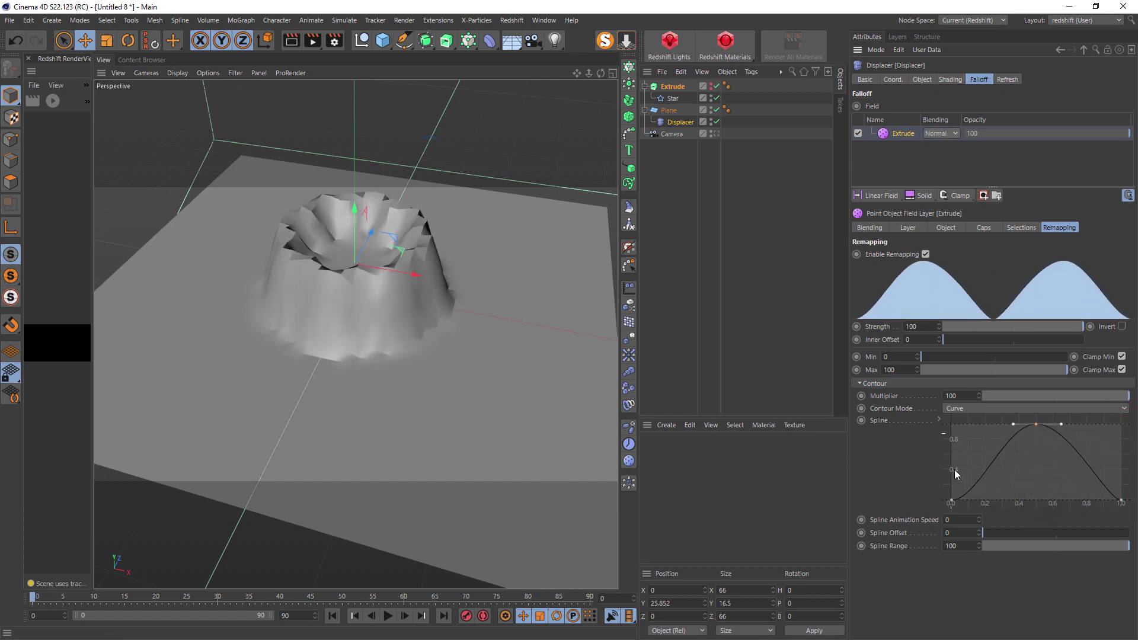
# Step: Play the animation and adjust the contour's Spline Animation Speed, trying 500 and settling on 50
pyautogui.click(388, 616)
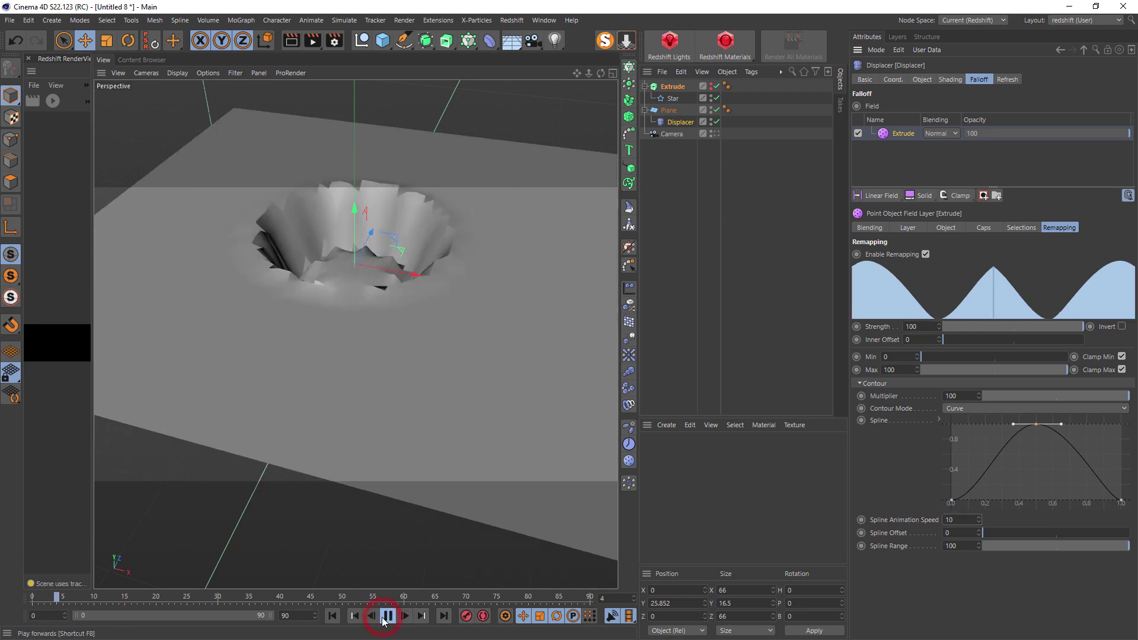
pyautogui.moveTo(962, 520); pyautogui.dragTo(895, 525)
pyautogui.write('500')
pyautogui.press('Return')
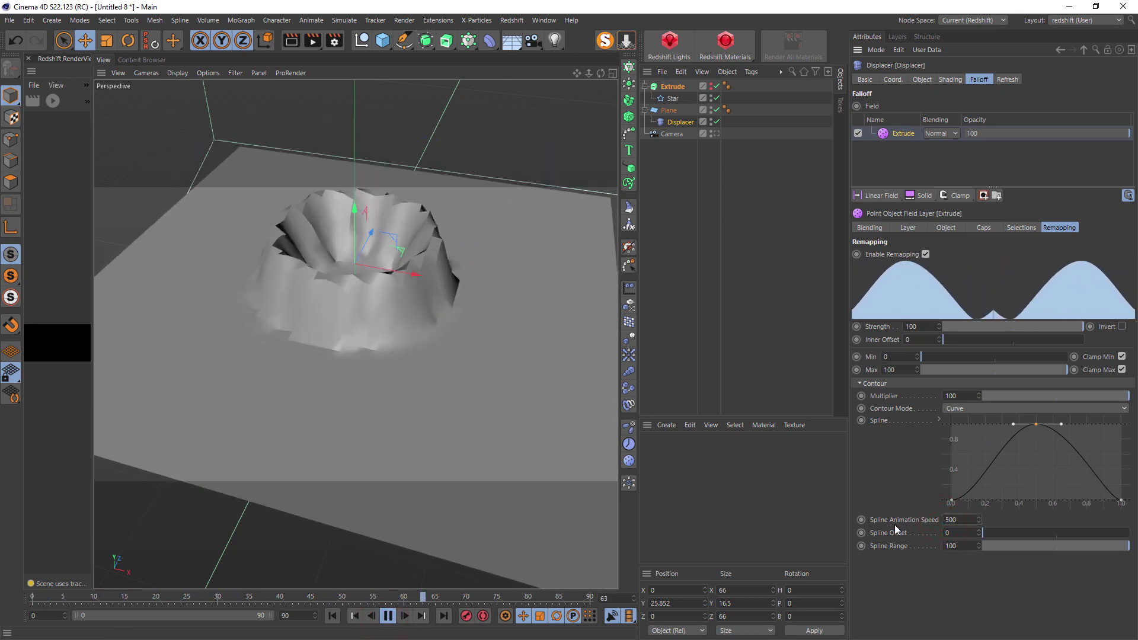
pyautogui.click(970, 520)
pyautogui.press('BackSpace')
pyautogui.press('Return')
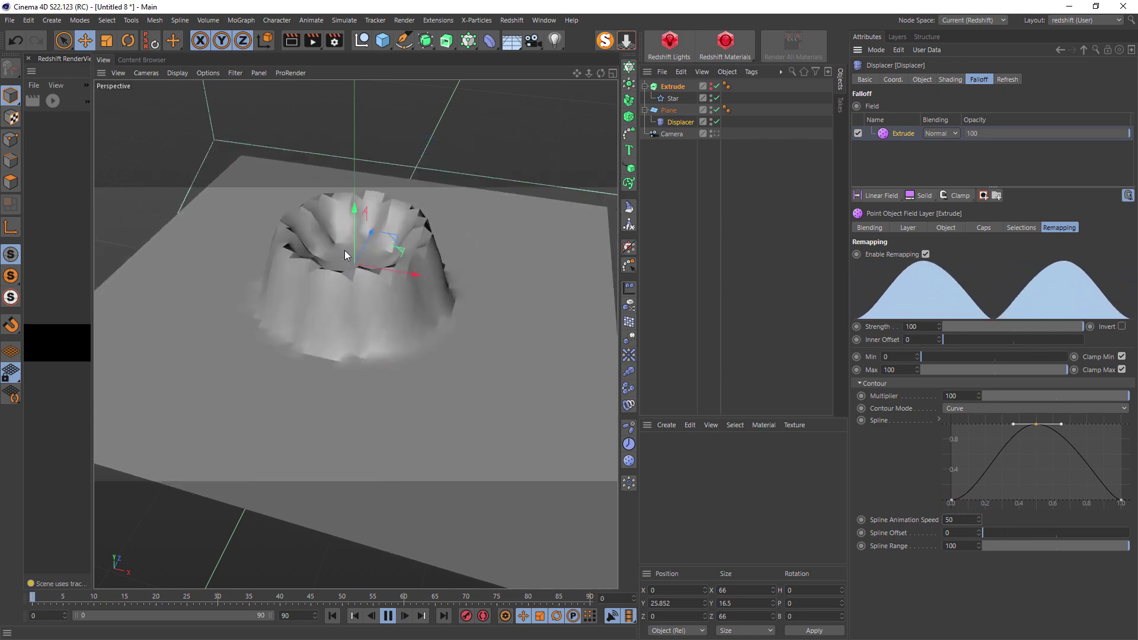
# Step: Add a Jiggle deformer under the Plane, placed below the Displacer
pyautogui.click(490, 40)
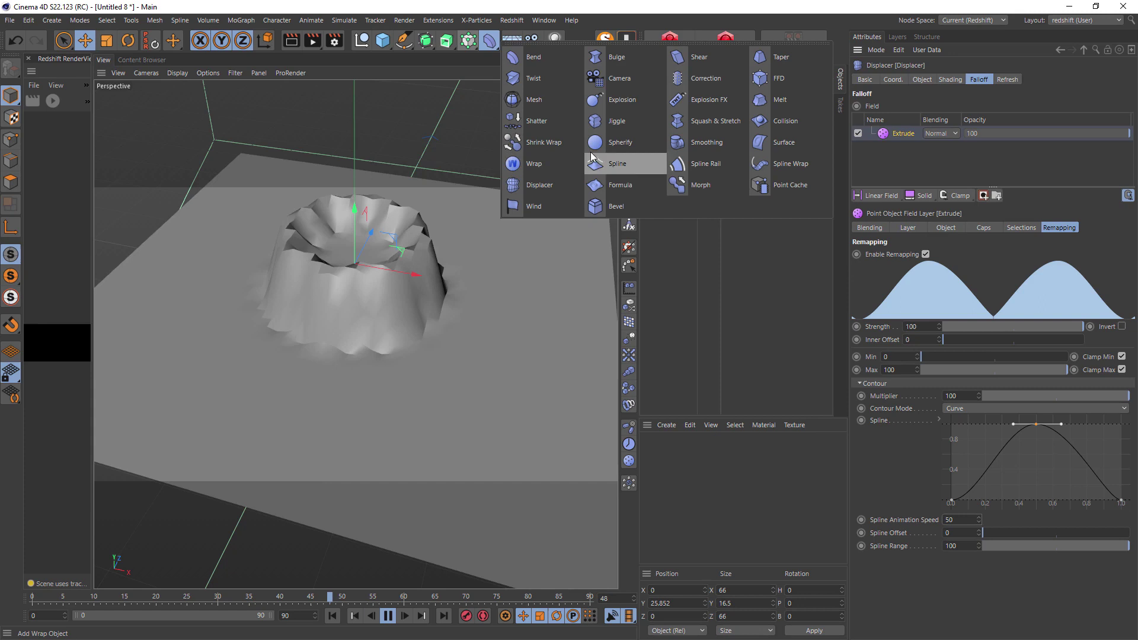
pyautogui.click(617, 120)
pyautogui.moveTo(667, 86); pyautogui.dragTo(674, 143)
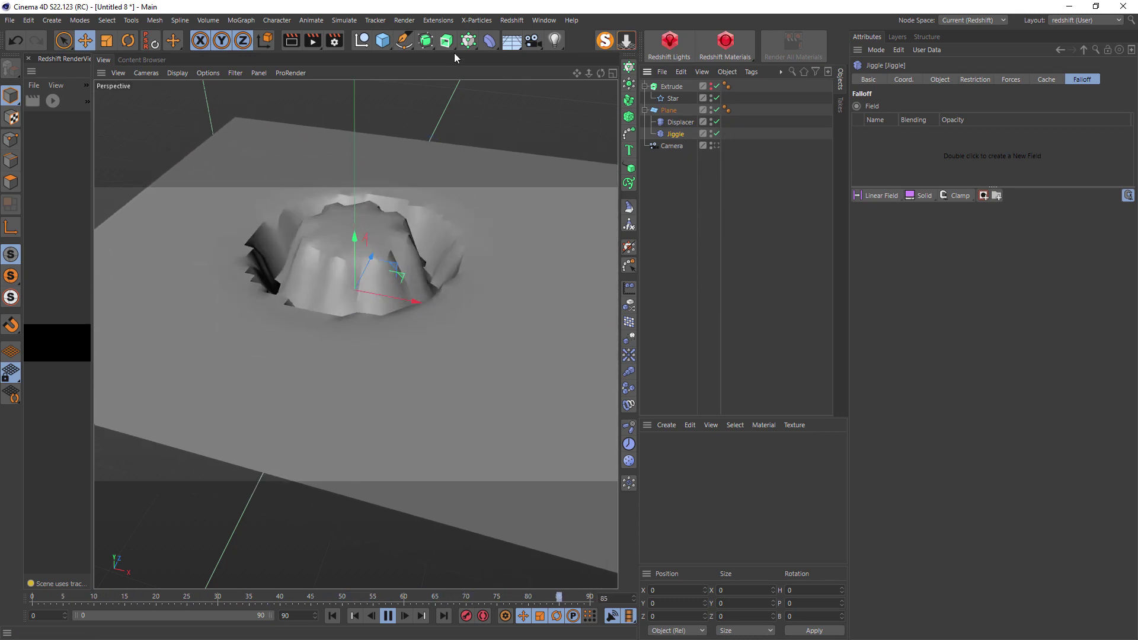
# Step: Add a Smoothing deformer between the Displacer and Jiggle under the Plane, and set its strength to 41
pyautogui.click(490, 40)
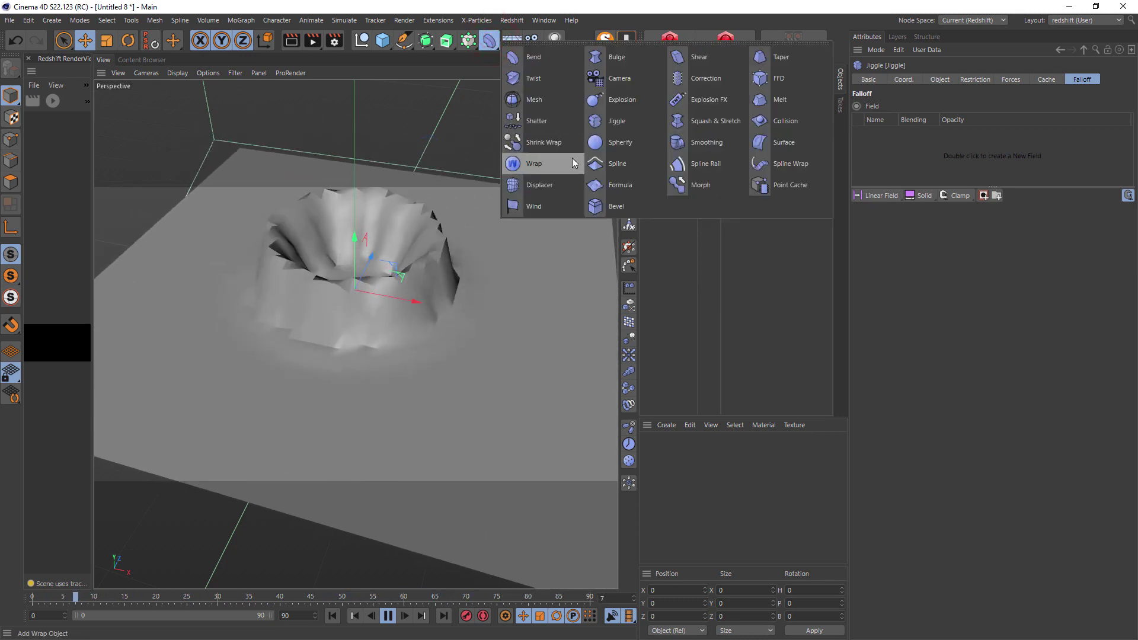
pyautogui.click(688, 147)
pyautogui.moveTo(675, 150); pyautogui.dragTo(679, 141)
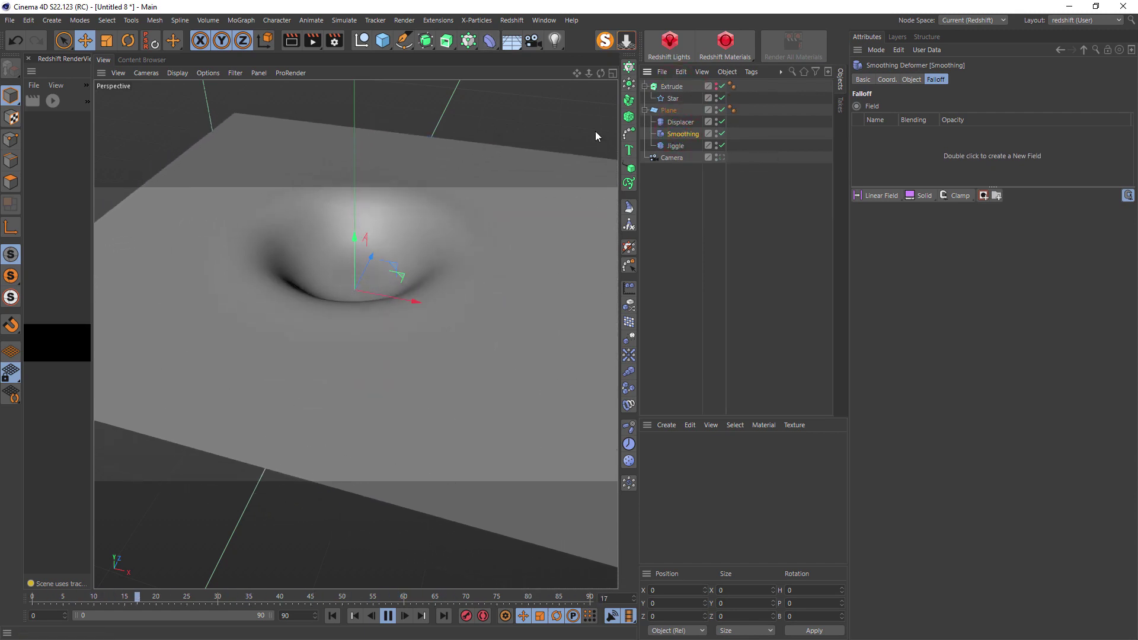
pyautogui.click(911, 79)
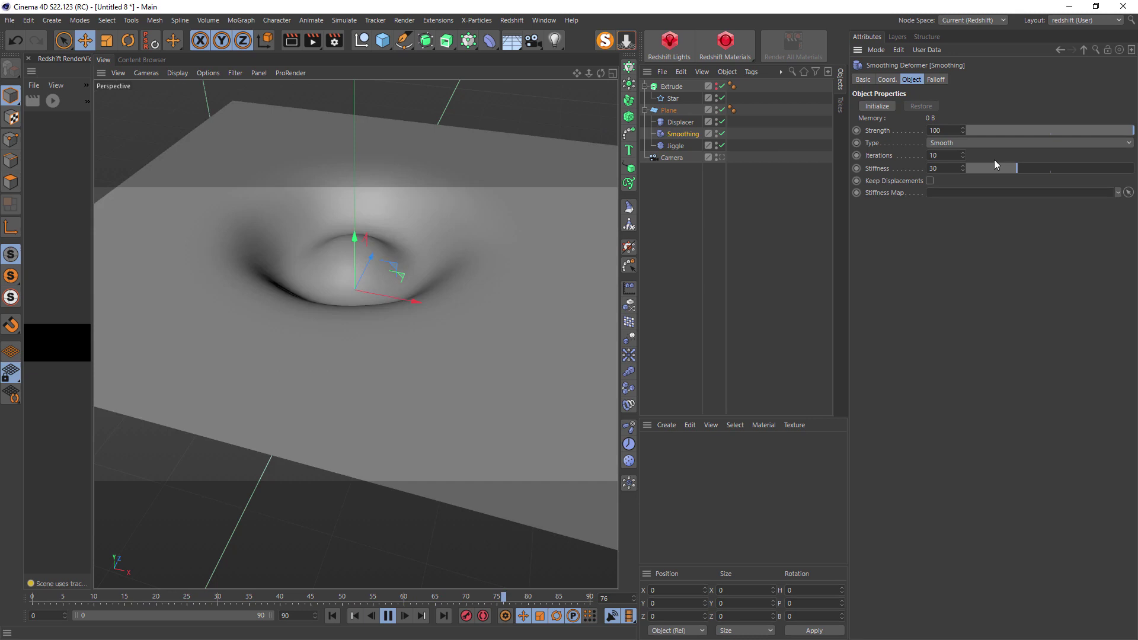
pyautogui.moveTo(1079, 132); pyautogui.dragTo(1035, 132)
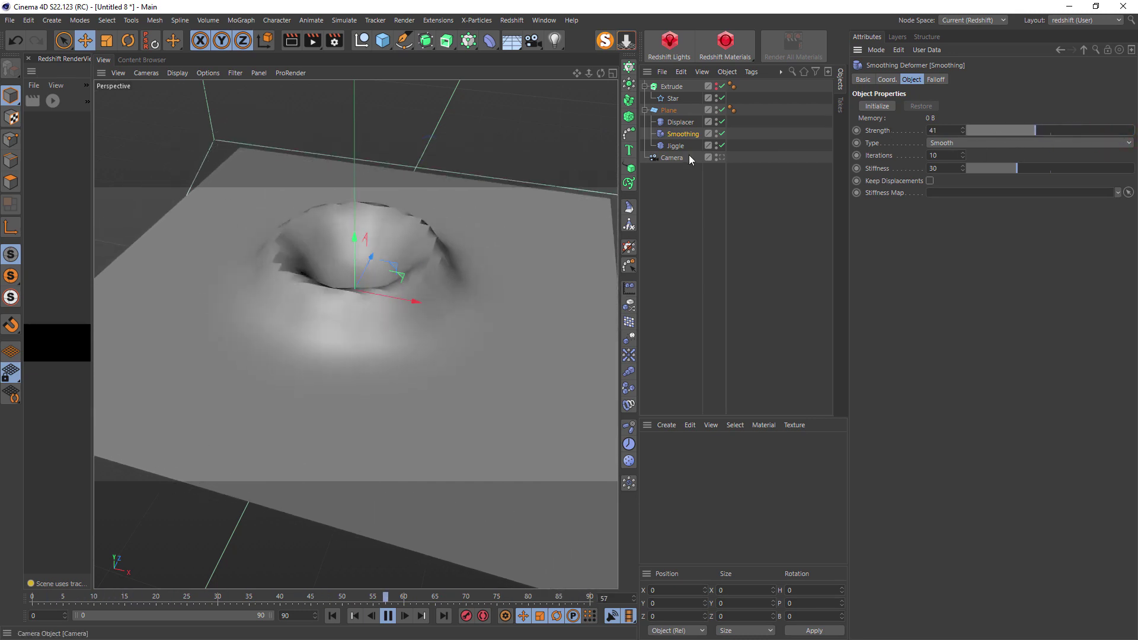
# Step: Add a Redshift Object tag to the Plane, then override its geometry settings and enable tessellation
pyautogui.rightClick(671, 112)
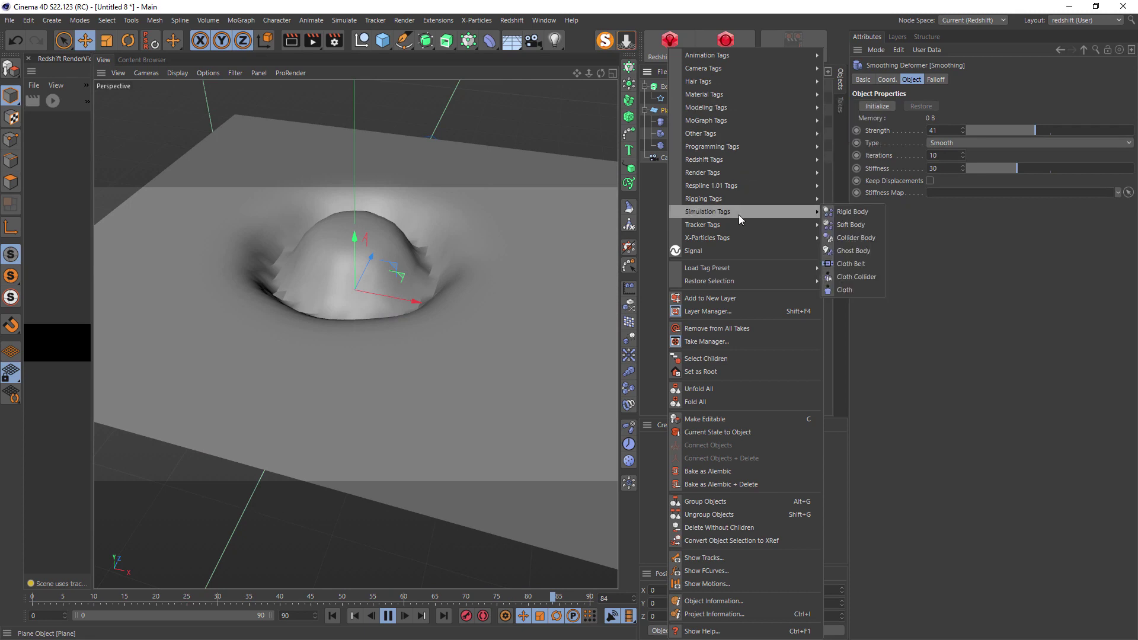
pyautogui.moveTo(777, 159)
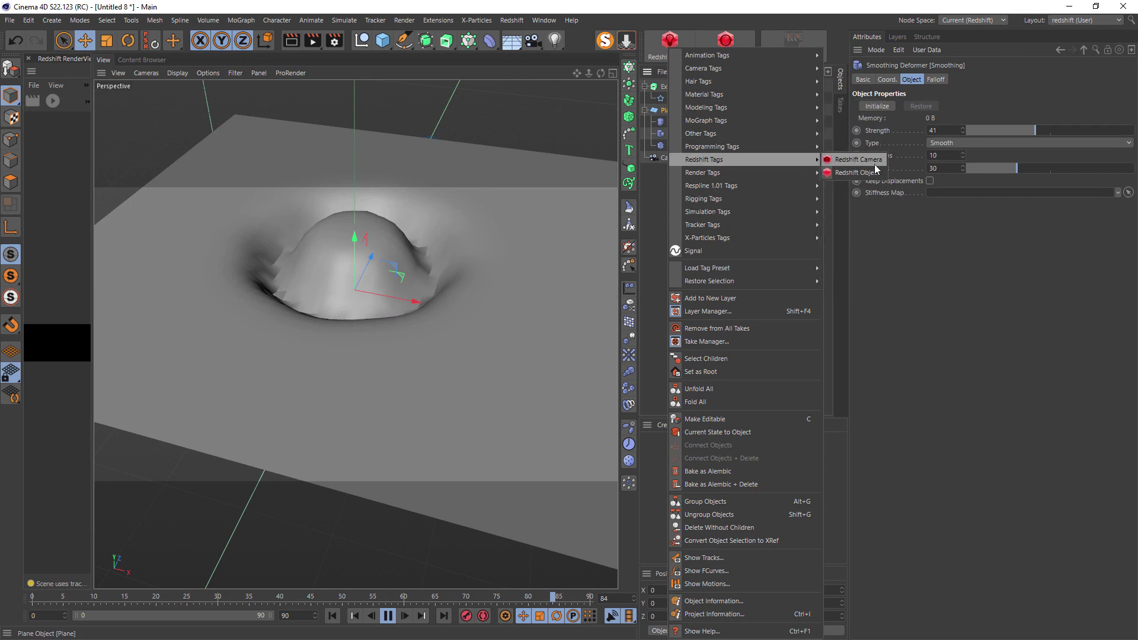
pyautogui.click(873, 173)
pyautogui.click(896, 106)
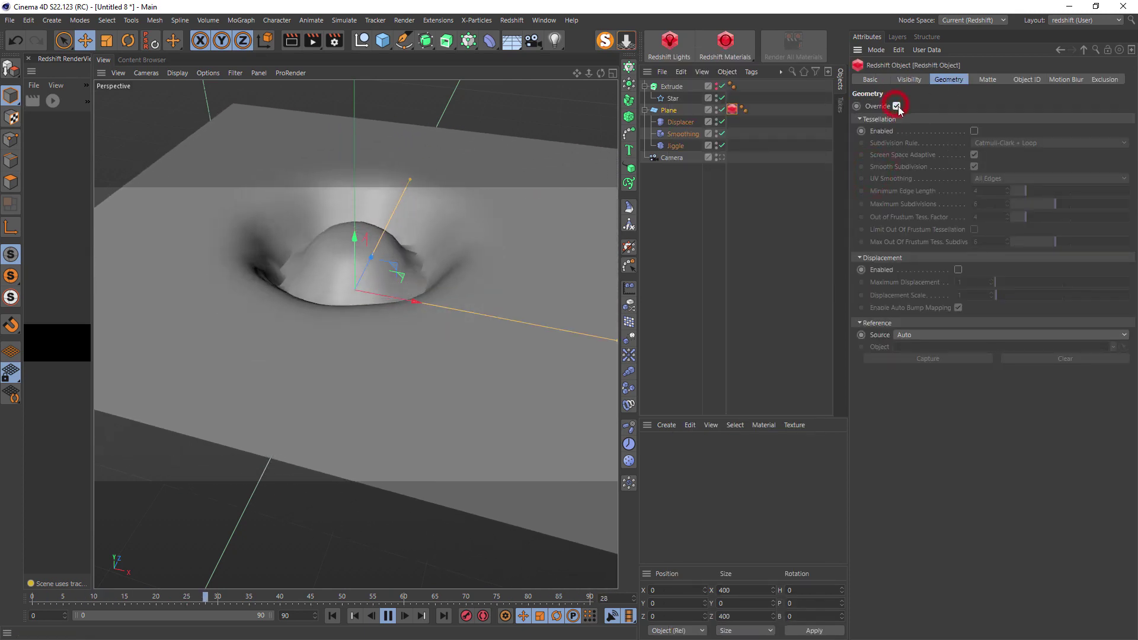
pyautogui.click(974, 131)
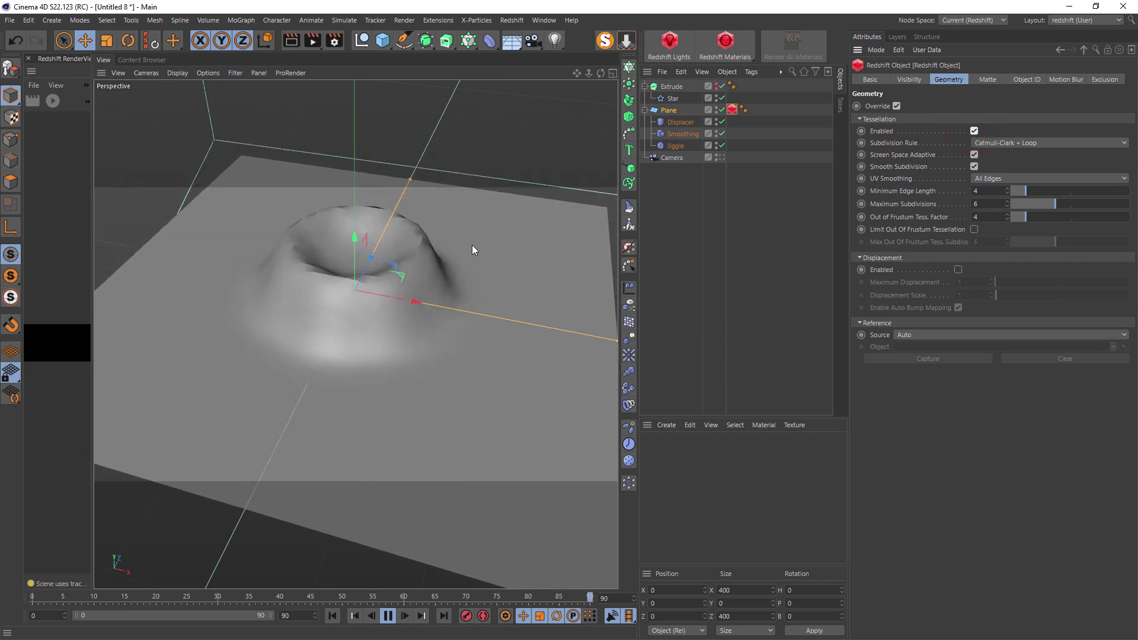
# Step: Close the untitled demo project without saving, and inspect the eye screw's Cloner in the 09.c4d scene
pyautogui.hotkey('ctrl', 'F4')
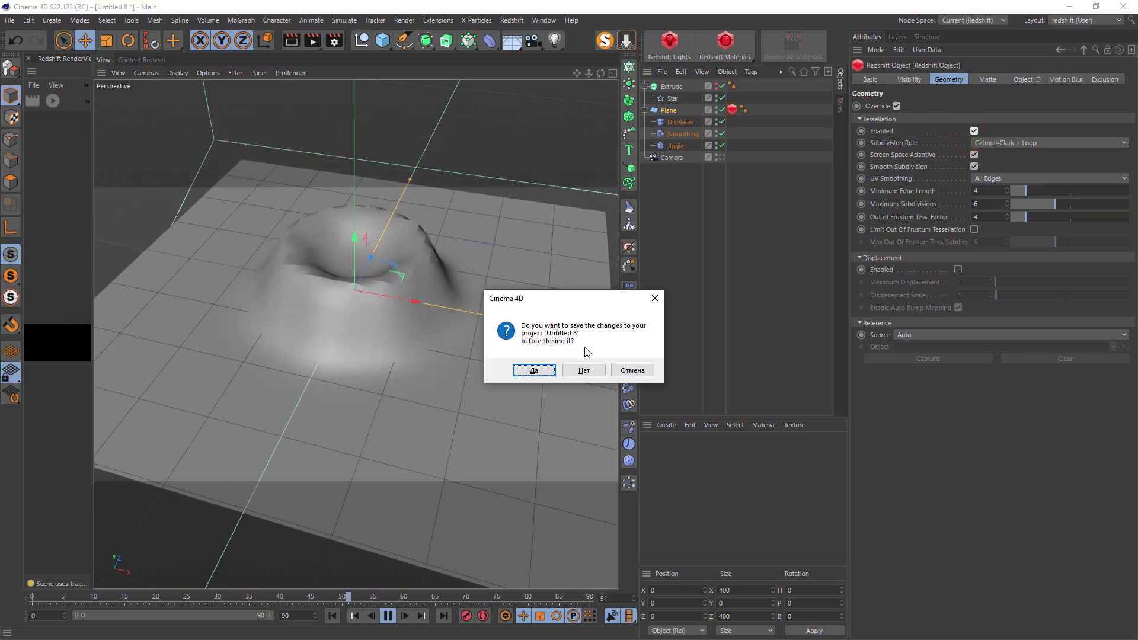
pyautogui.click(593, 369)
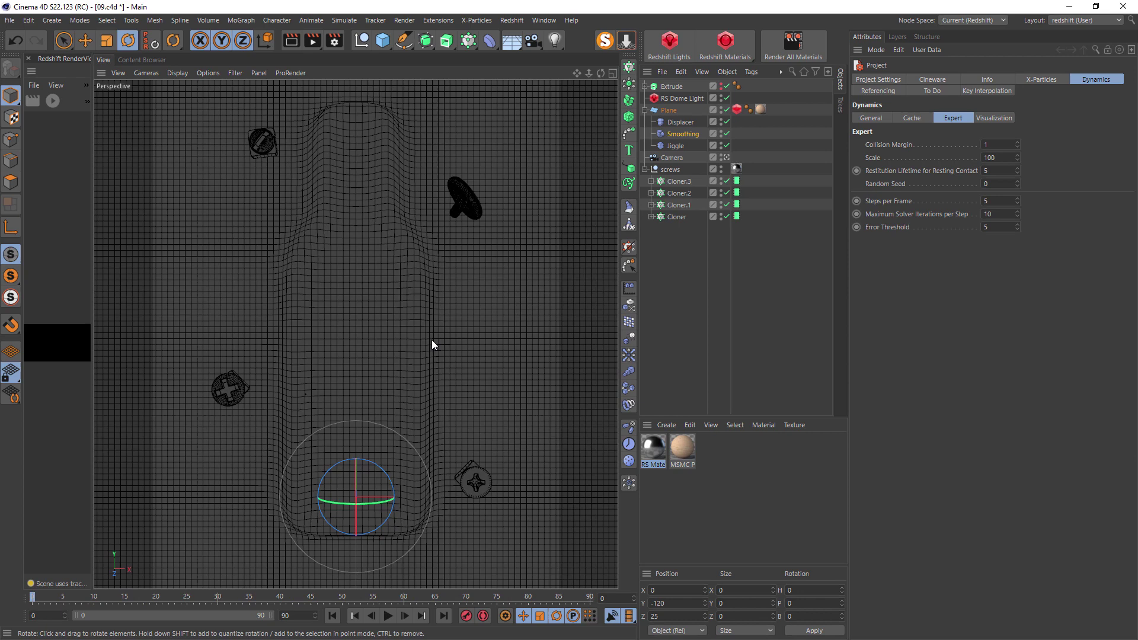
pyautogui.click(466, 189)
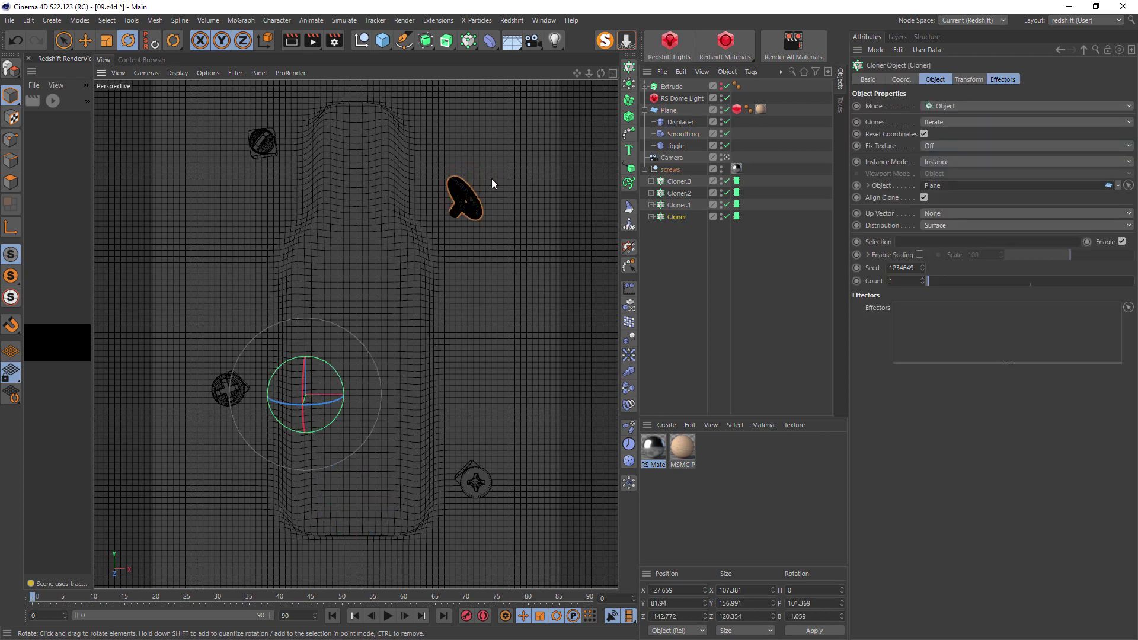
pyautogui.click(650, 217)
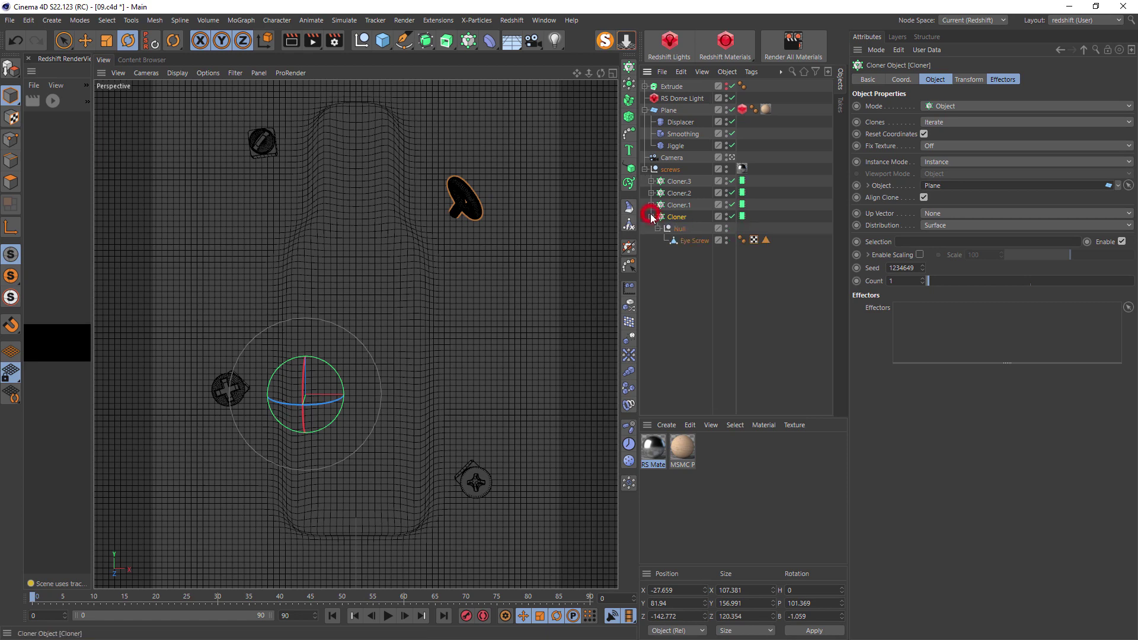
pyautogui.click(652, 216)
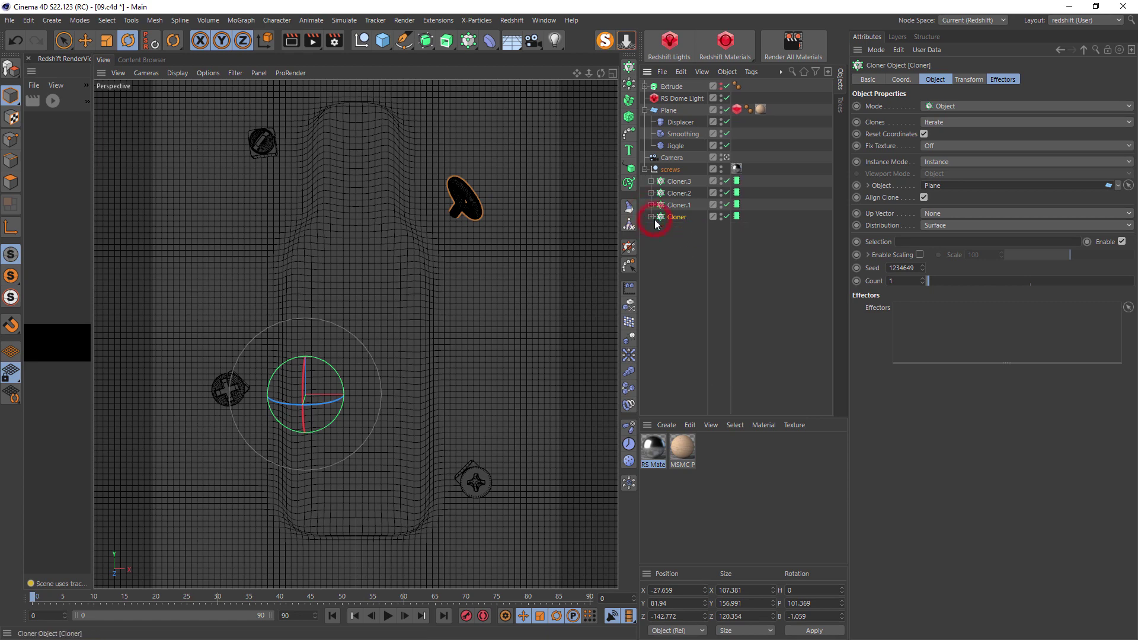
pyautogui.click(736, 231)
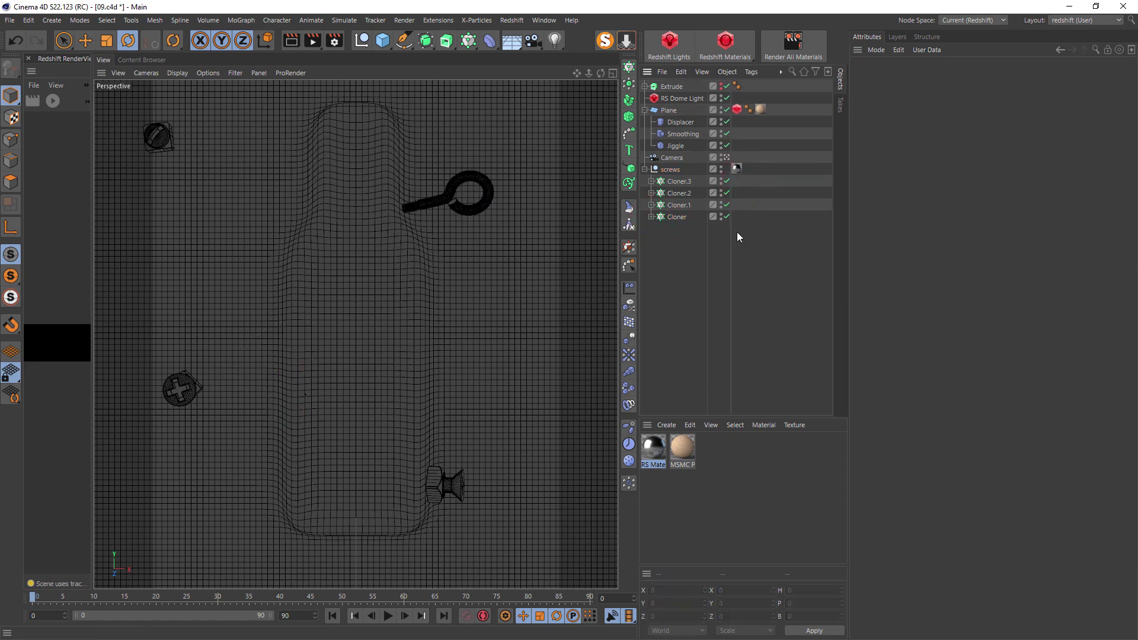
# Step: Reposition the screws on the Plane by setting the seed of Cloner to 1231492 and of Cloner.1 to 1239384
pyautogui.click(673, 219)
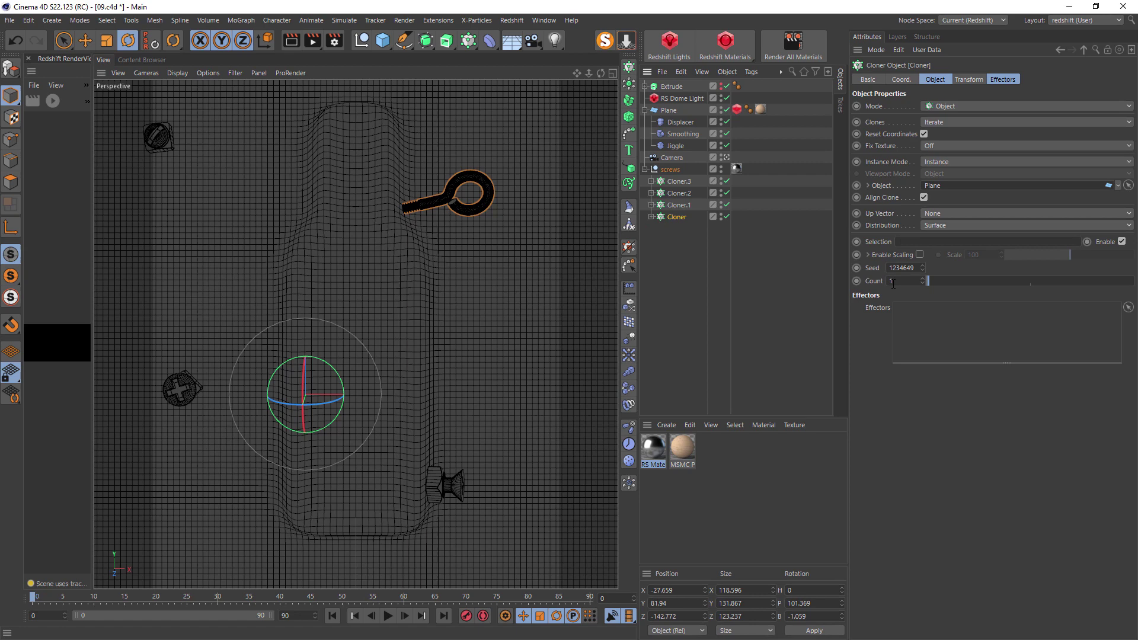
pyautogui.moveTo(922, 268)
pyautogui.mouseDown()
pyautogui.moveTo(957, 268)
pyautogui.moveTo(916, 268)
pyautogui.mouseUp()
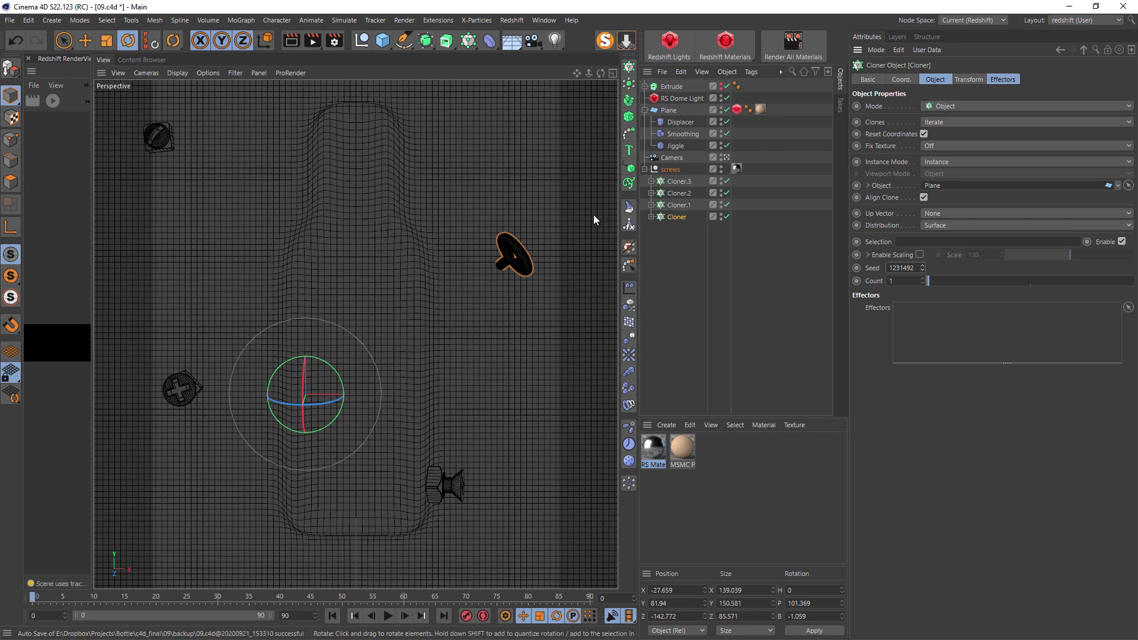
pyautogui.click(679, 206)
pyautogui.moveTo(923, 270); pyautogui.dragTo(931, 270)
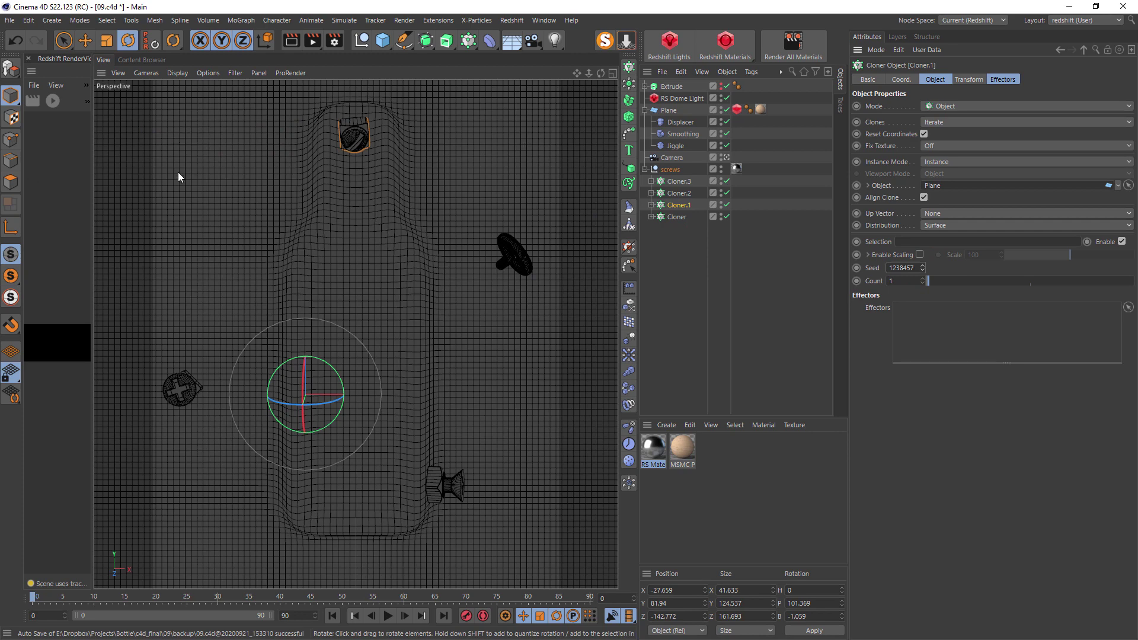
pyautogui.moveTo(925, 271); pyautogui.dragTo(930, 266)
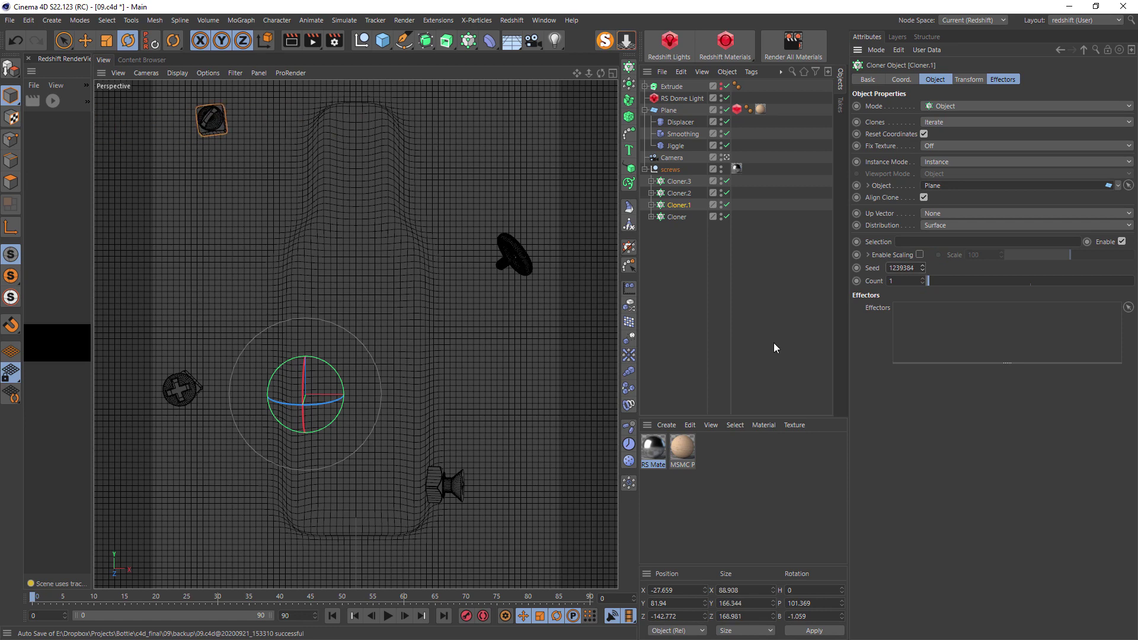
# Step: Examine the plywood and aluminium materials and the RS Dome Light's general settings
pyautogui.click(677, 453)
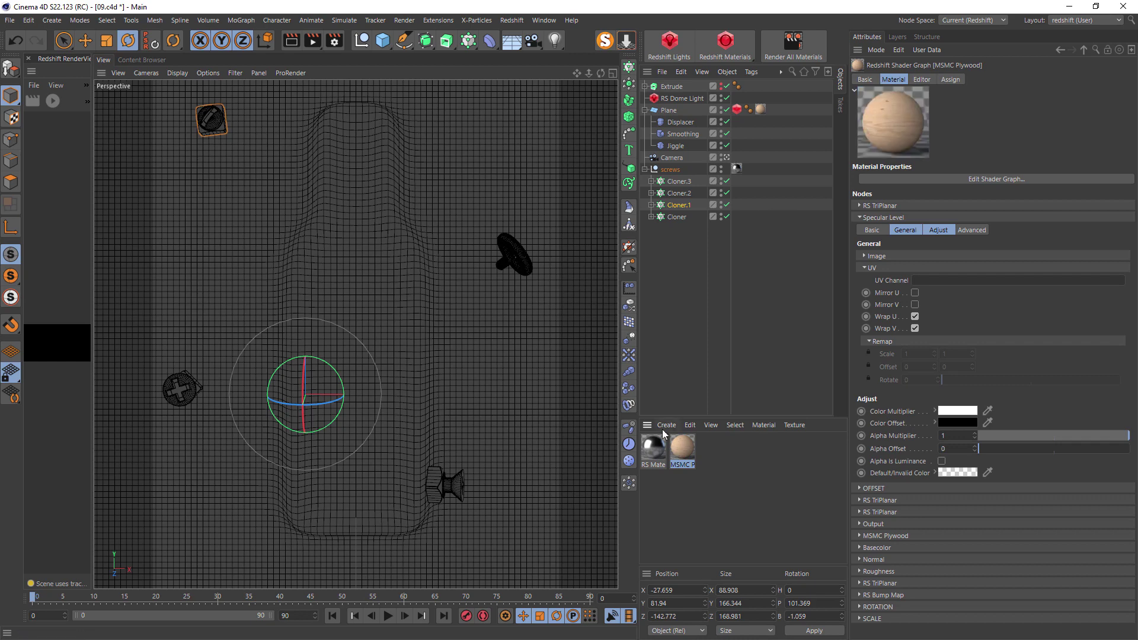
pyautogui.click(654, 448)
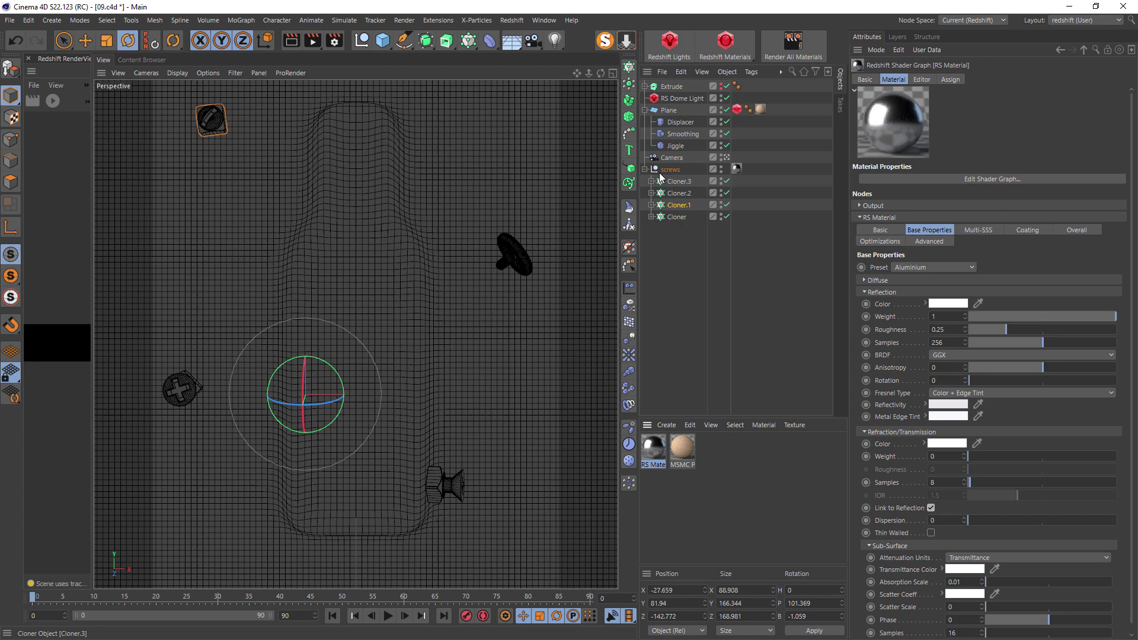
pyautogui.click(683, 99)
pyautogui.click(949, 81)
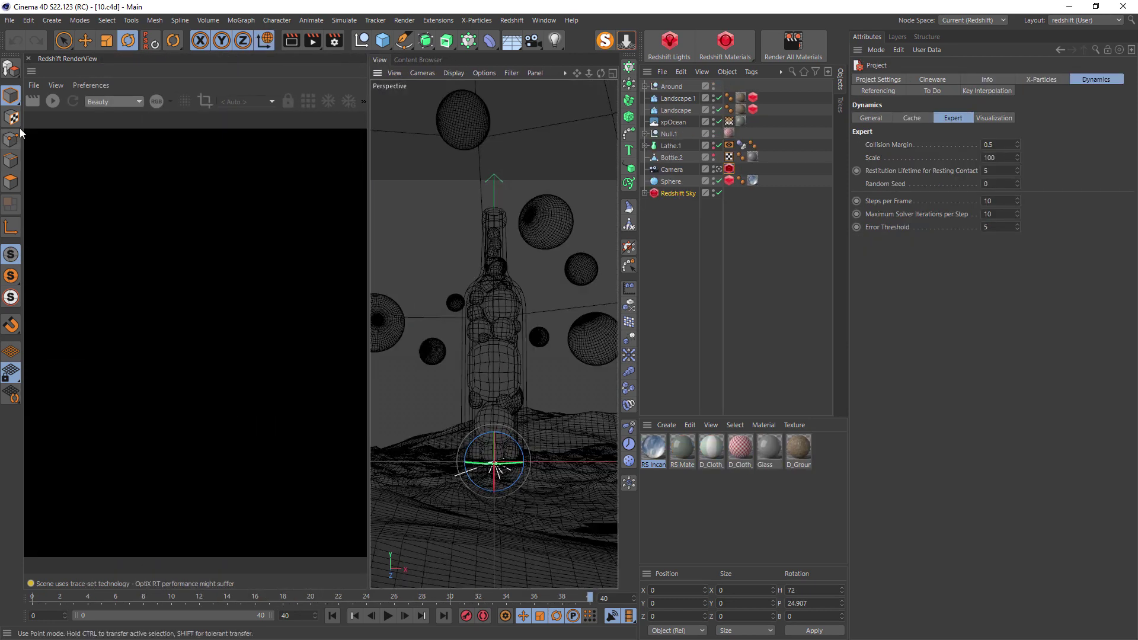
# Step: Start the live Redshift render and inspect the Redshift Sky and Bottle.2 objects in the 10.c4d scene
pyautogui.click(53, 102)
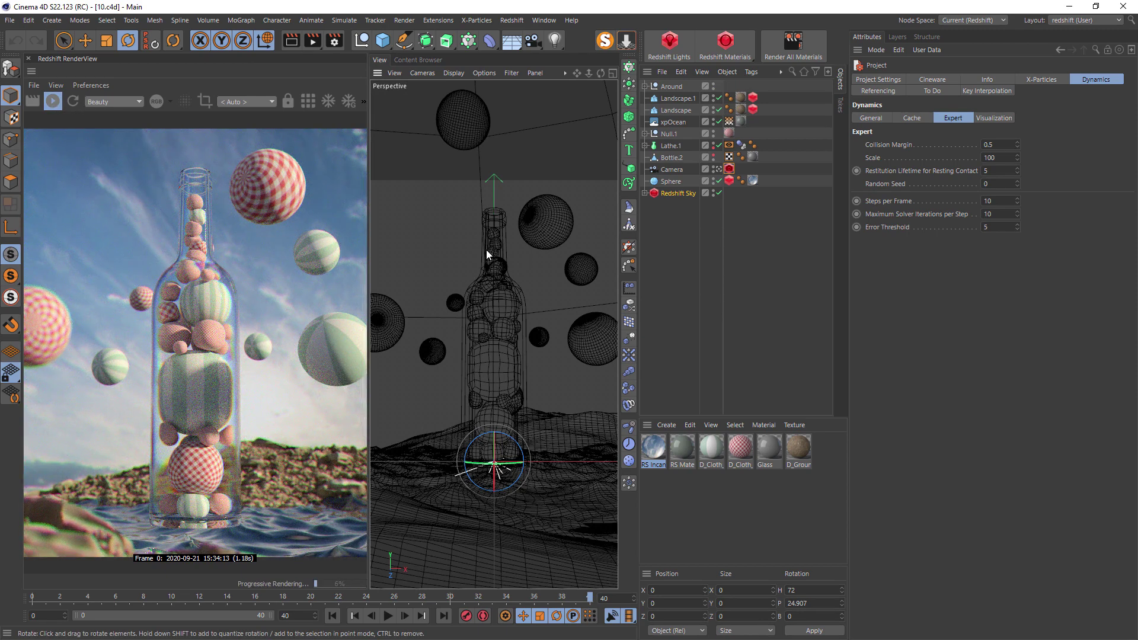
pyautogui.click(644, 194)
pyautogui.click(672, 197)
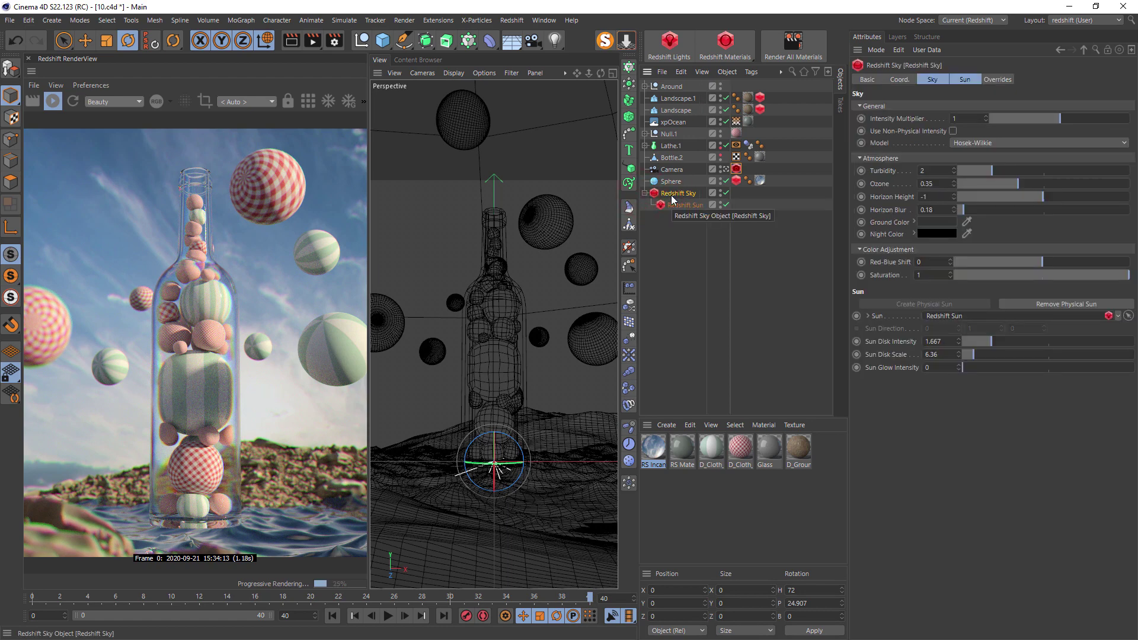
pyautogui.click(676, 158)
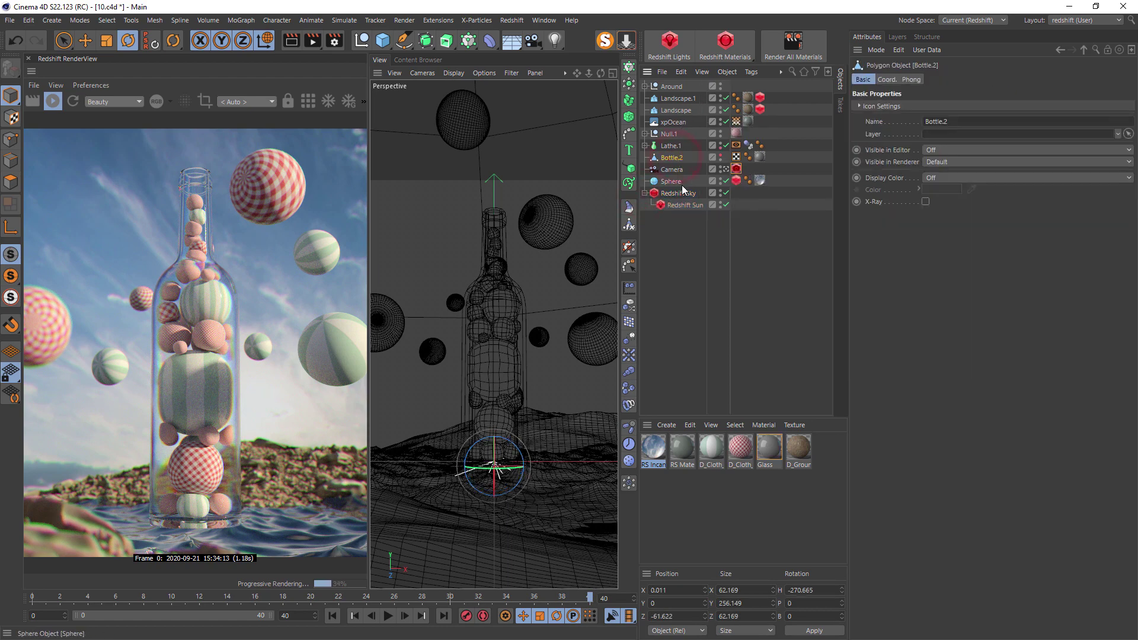
# Step: Check the Sphere's RS Incandescent material tag, and rotate the Sphere to a heading of about 567°
pyautogui.click(679, 181)
pyautogui.click(759, 180)
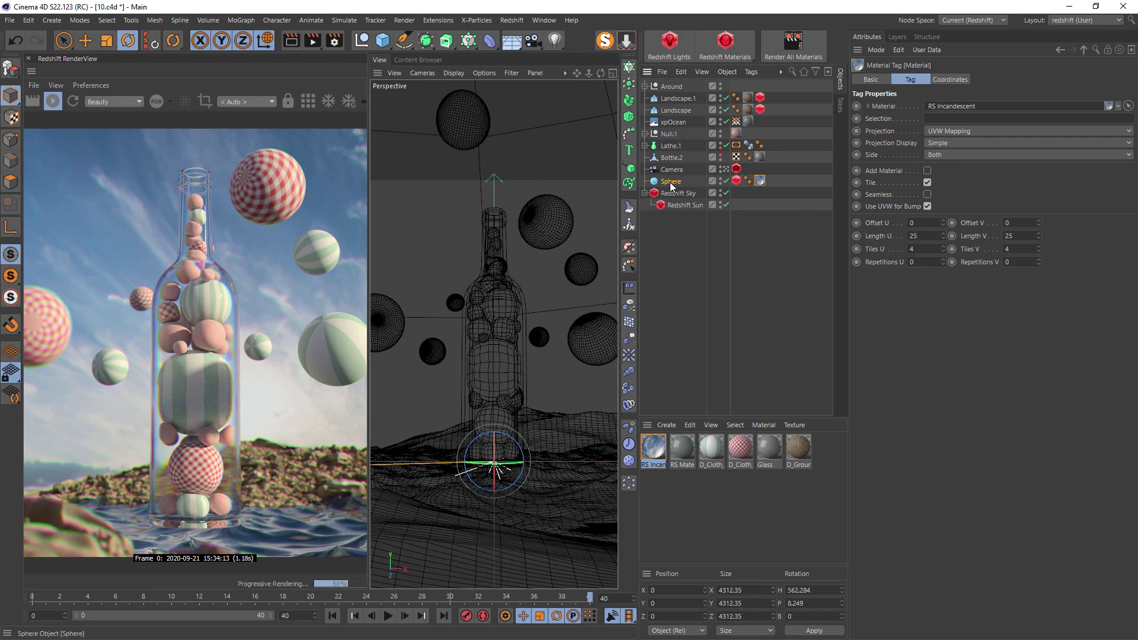
pyautogui.press('r')
pyautogui.moveTo(474, 464)
pyautogui.mouseDown()
pyautogui.moveTo(576, 468)
pyautogui.moveTo(481, 465)
pyautogui.mouseUp()
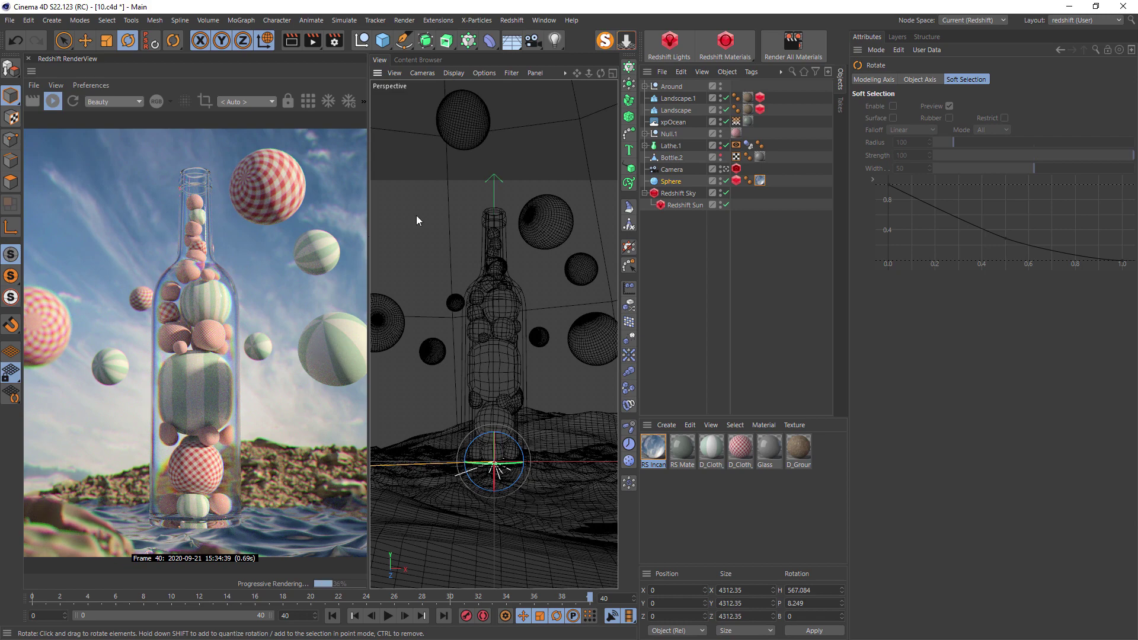
# Step: Leave the scene camera for a close view of the water, and examine the xpOcean settings and its foam vertex map
pyautogui.click(726, 169)
pyautogui.scroll(5, 477, 382)
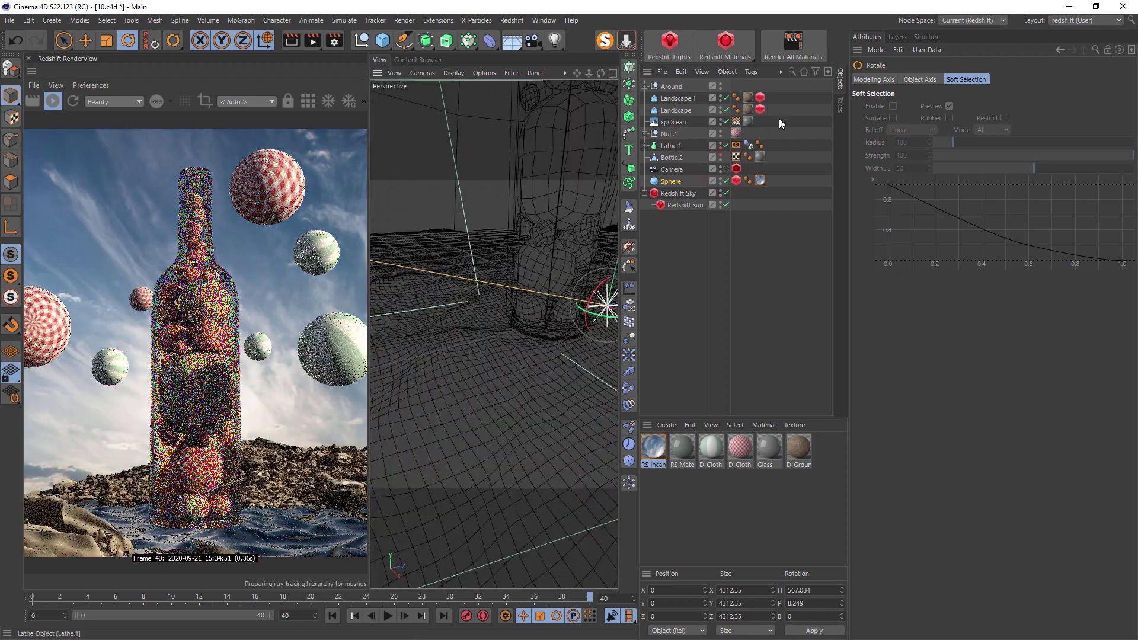
pyautogui.click(683, 122)
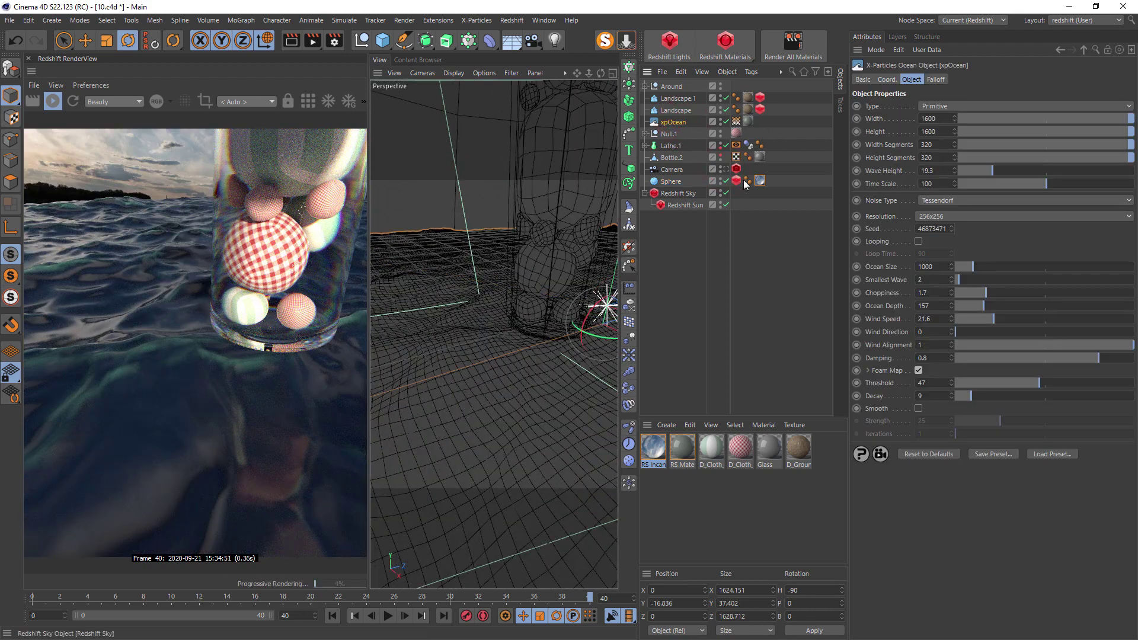
pyautogui.click(737, 121)
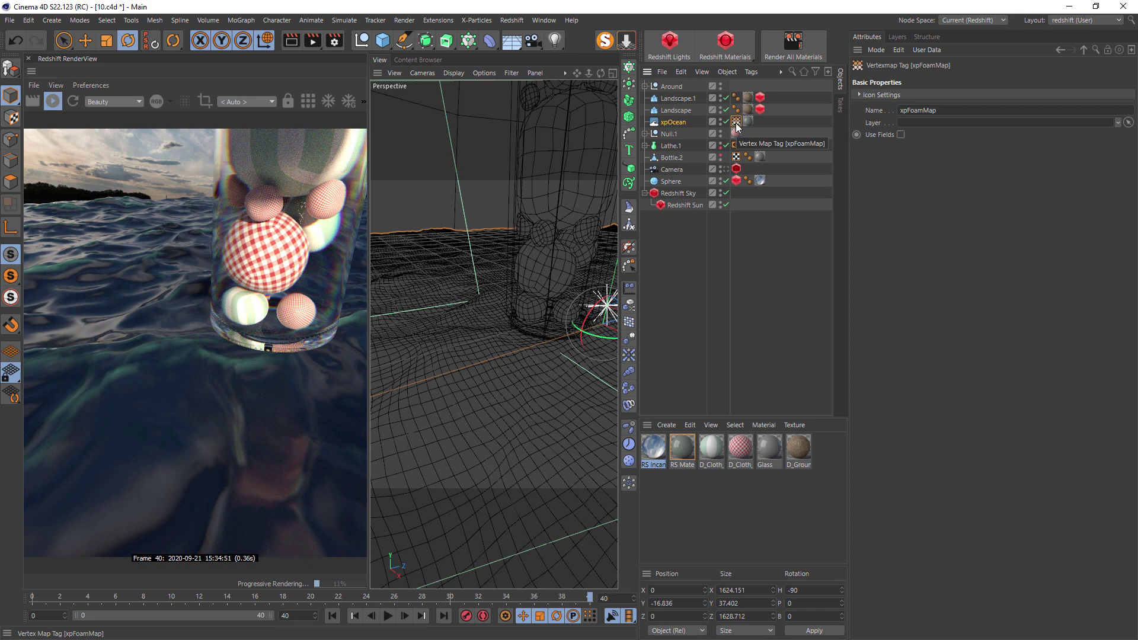
pyautogui.click(674, 122)
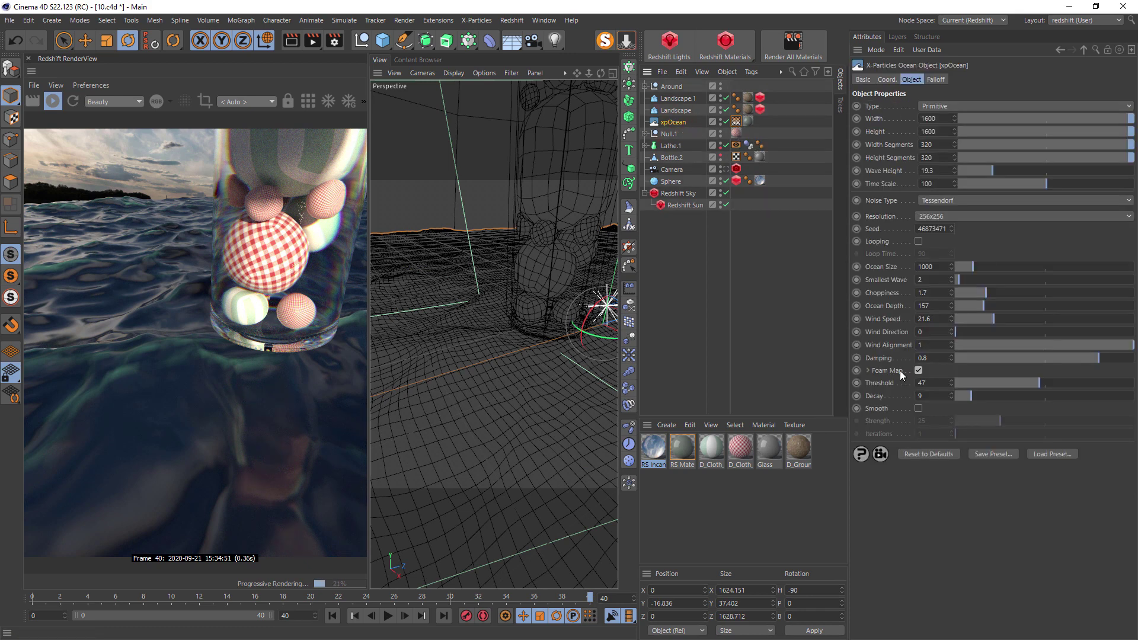
pyautogui.click(868, 370)
# Step: In the ocean material's shader graph, add a purple knot (H 272, S 100, V 100) to the RS Ramp and move it toward the dark end
pyautogui.click(749, 122)
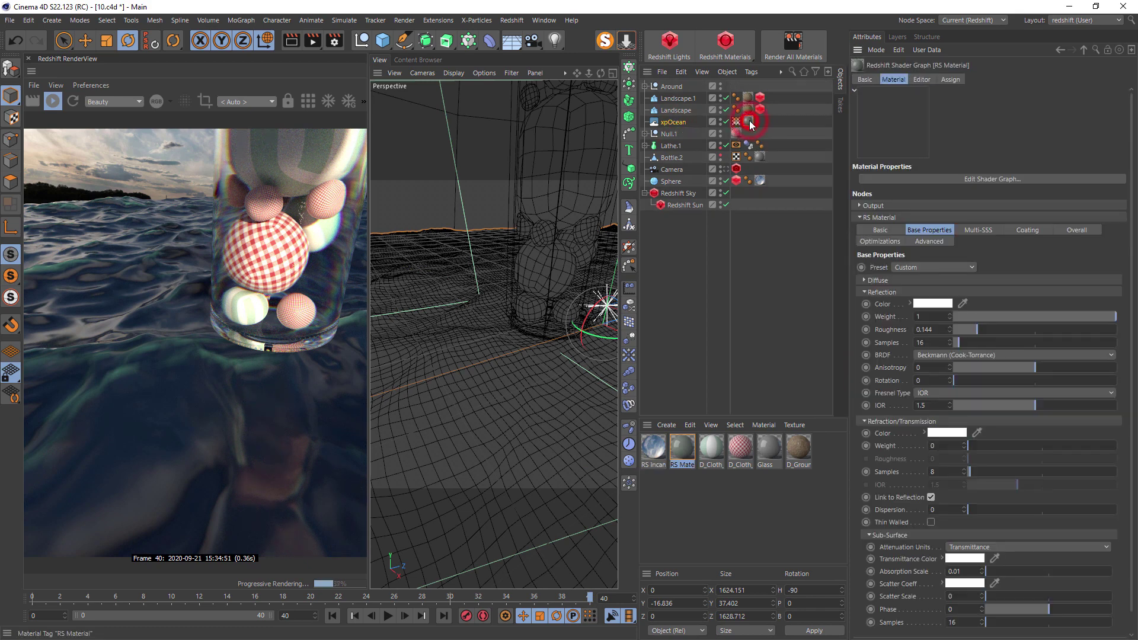
pyautogui.click(923, 178)
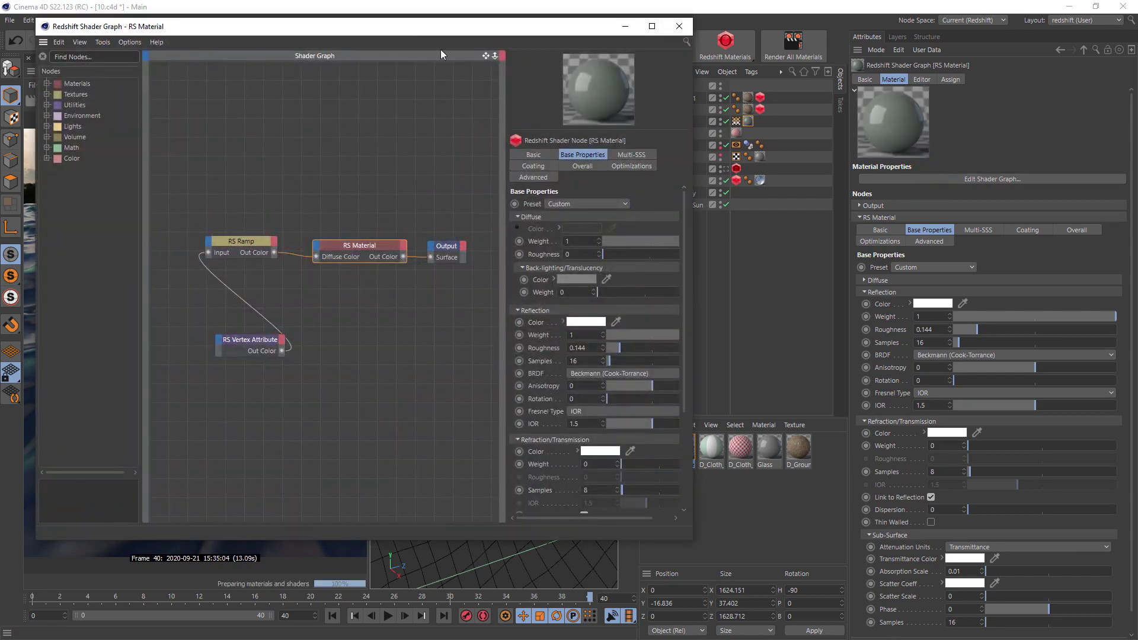
pyautogui.moveTo(403, 29); pyautogui.dragTo(797, 62)
pyautogui.click(652, 279)
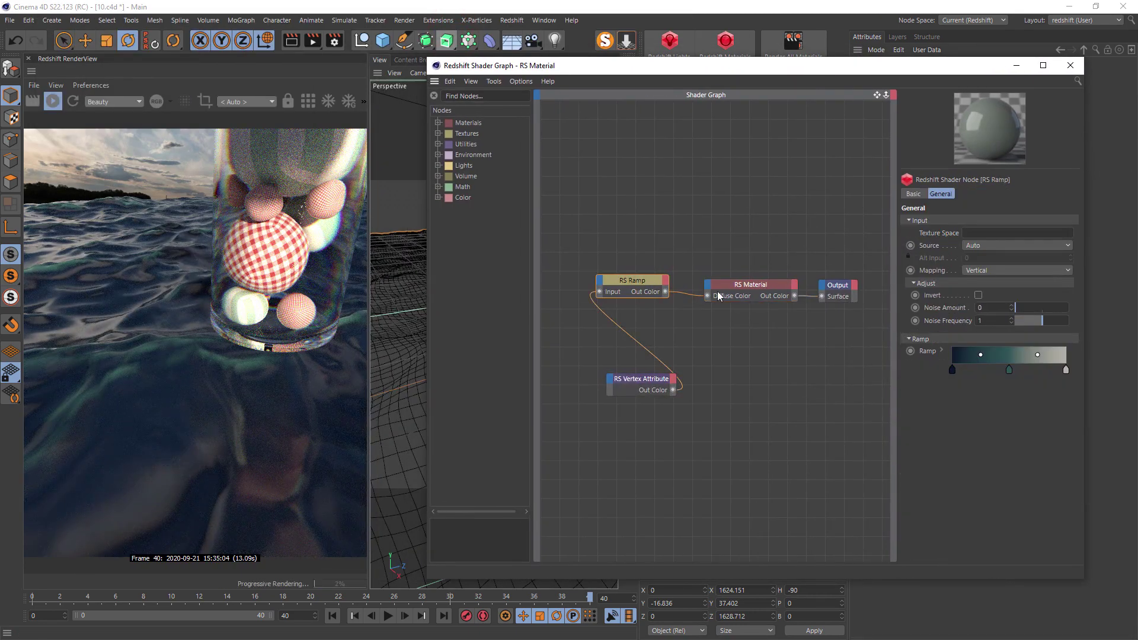
pyautogui.doubleClick(1047, 371)
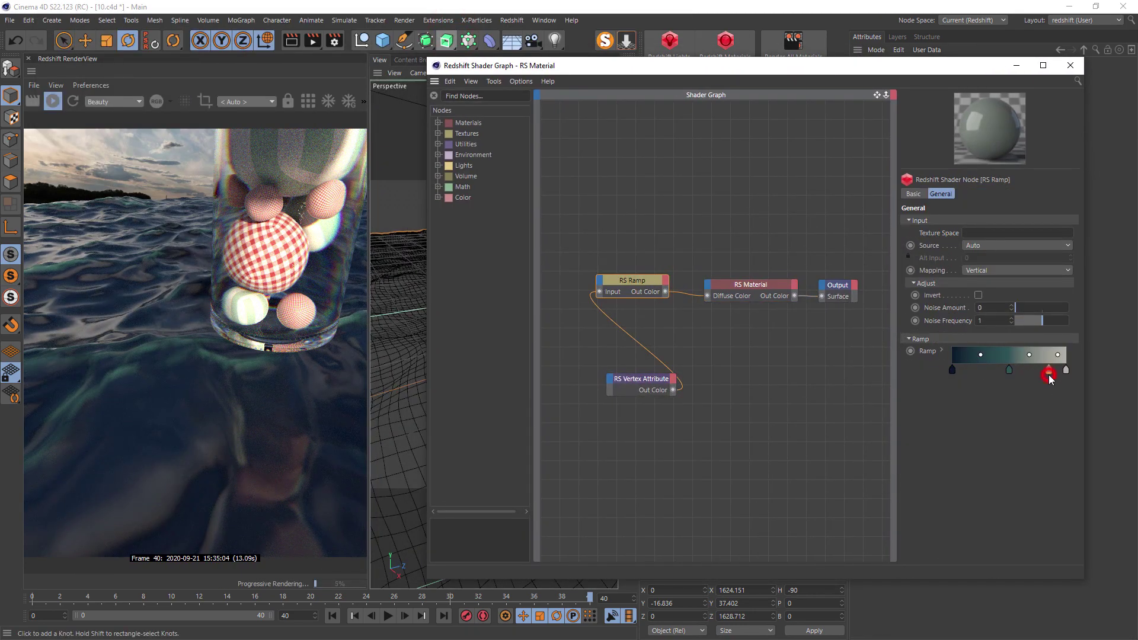
pyautogui.click(1084, 387)
pyautogui.moveTo(1091, 400); pyautogui.dragTo(1131, 412)
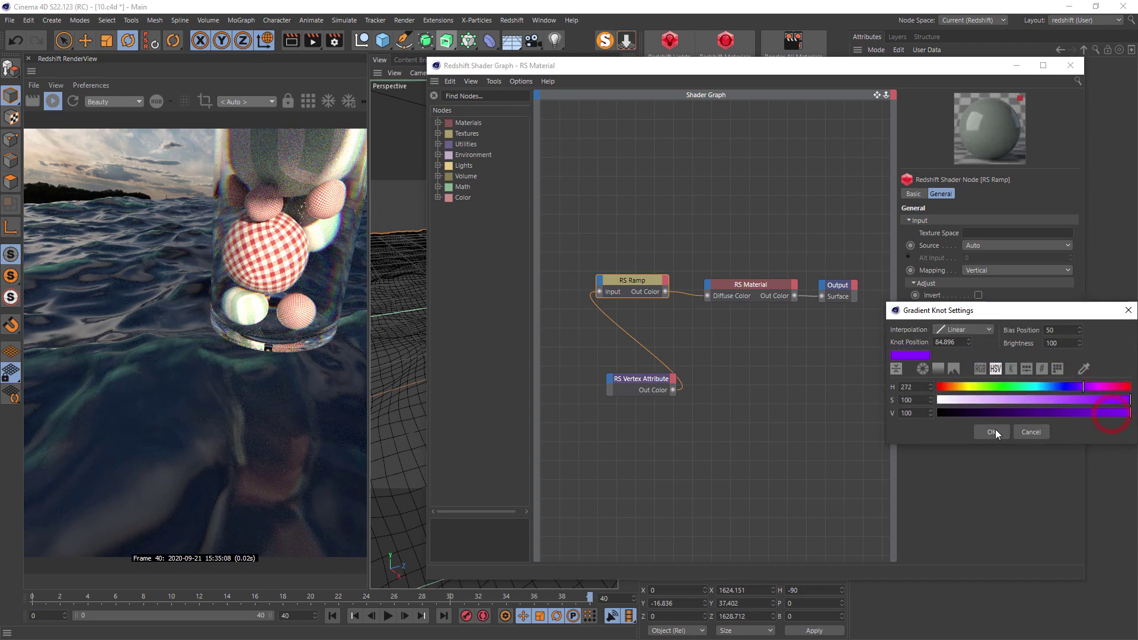
pyautogui.click(996, 428)
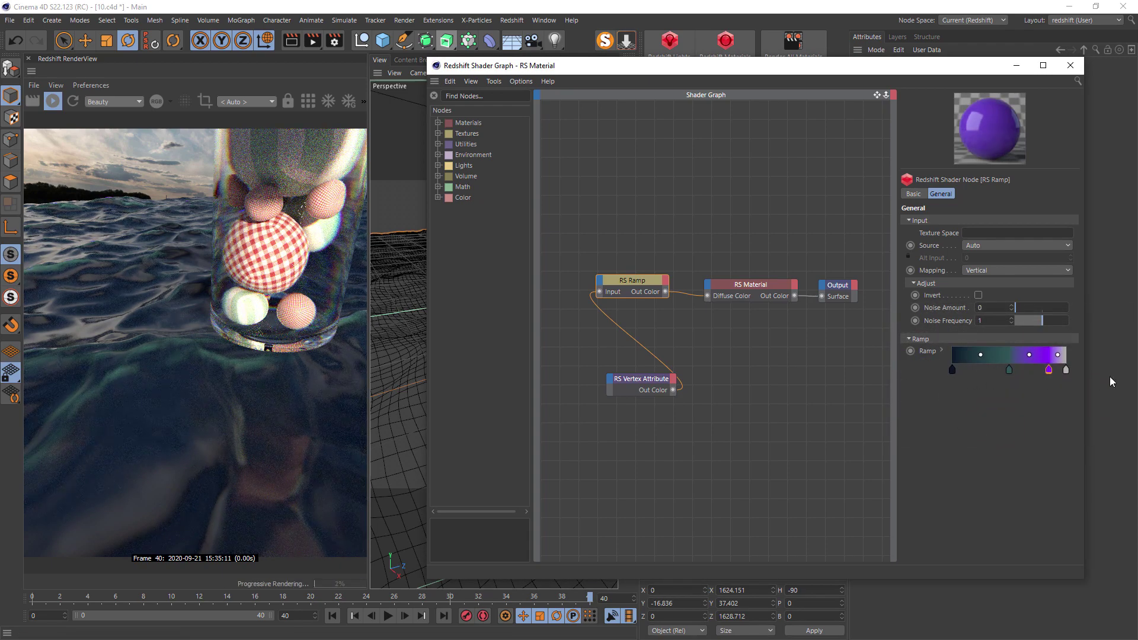
pyautogui.moveTo(1050, 372); pyautogui.dragTo(977, 388)
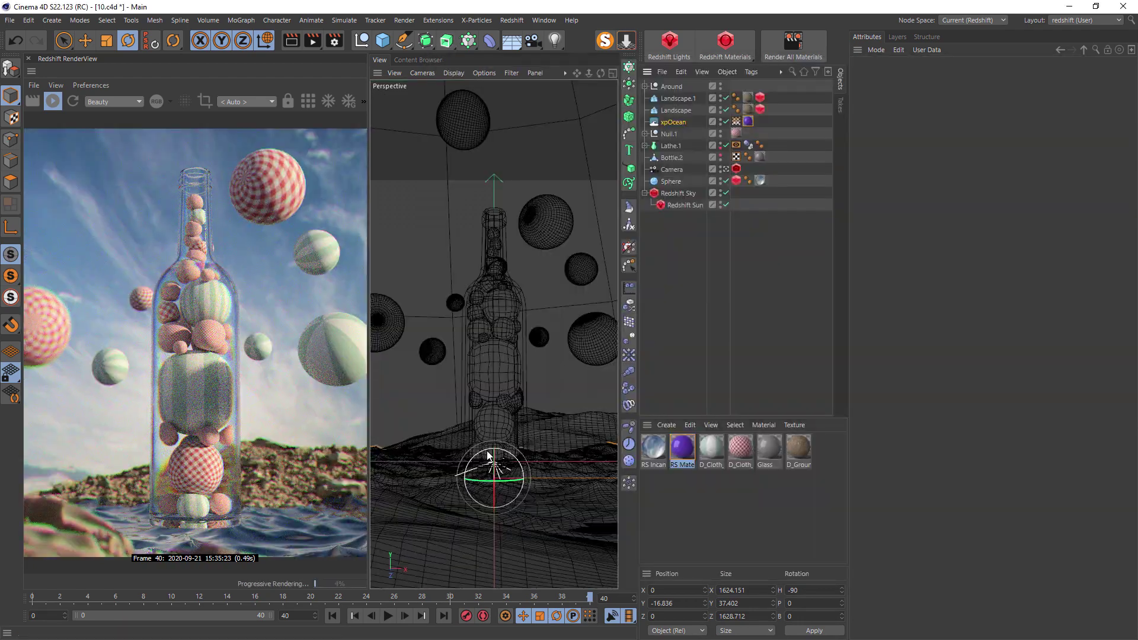
# Step: Inspect the xpOcean settings, Landscape.1's object properties and material tag, and the tessellation and displacement settings of its Redshift Object tag
pyautogui.click(673, 122)
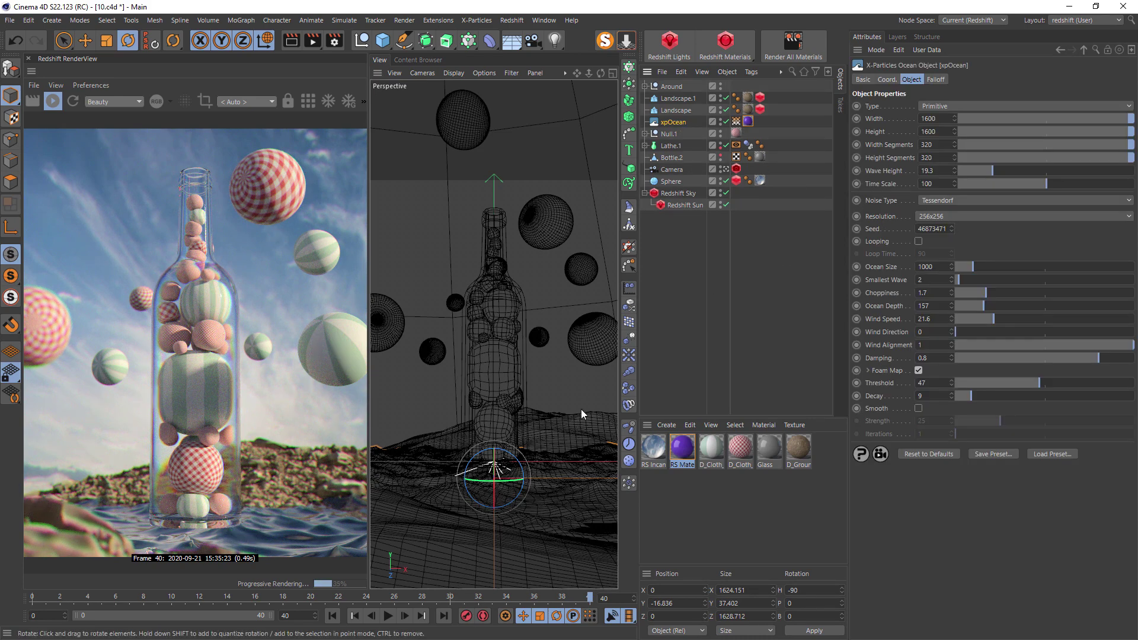
pyautogui.click(678, 98)
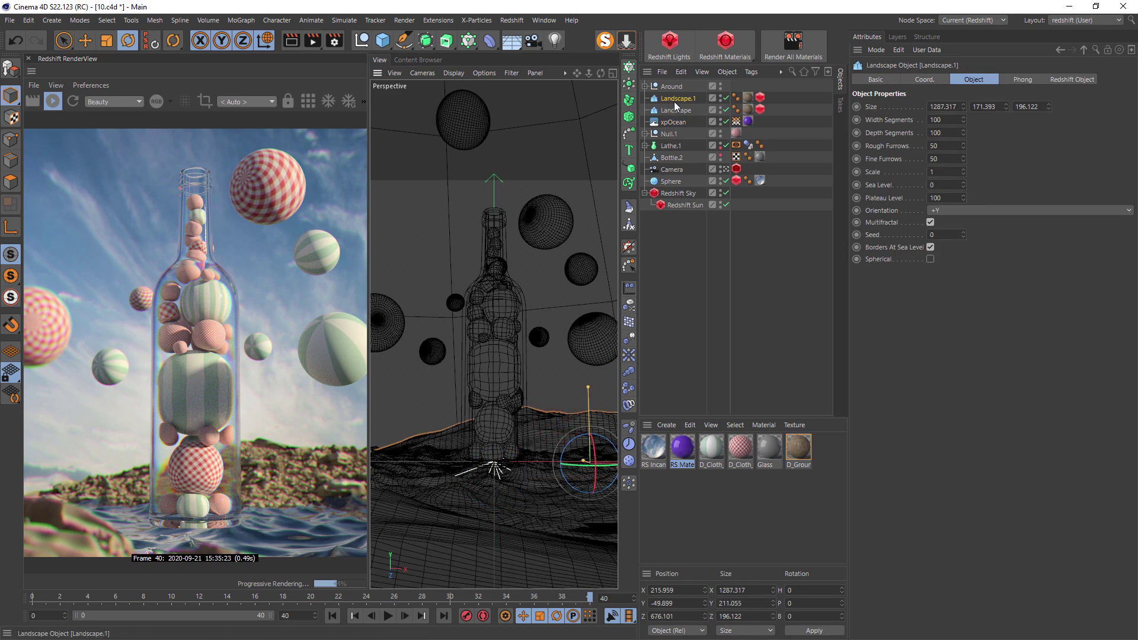
pyautogui.click(747, 97)
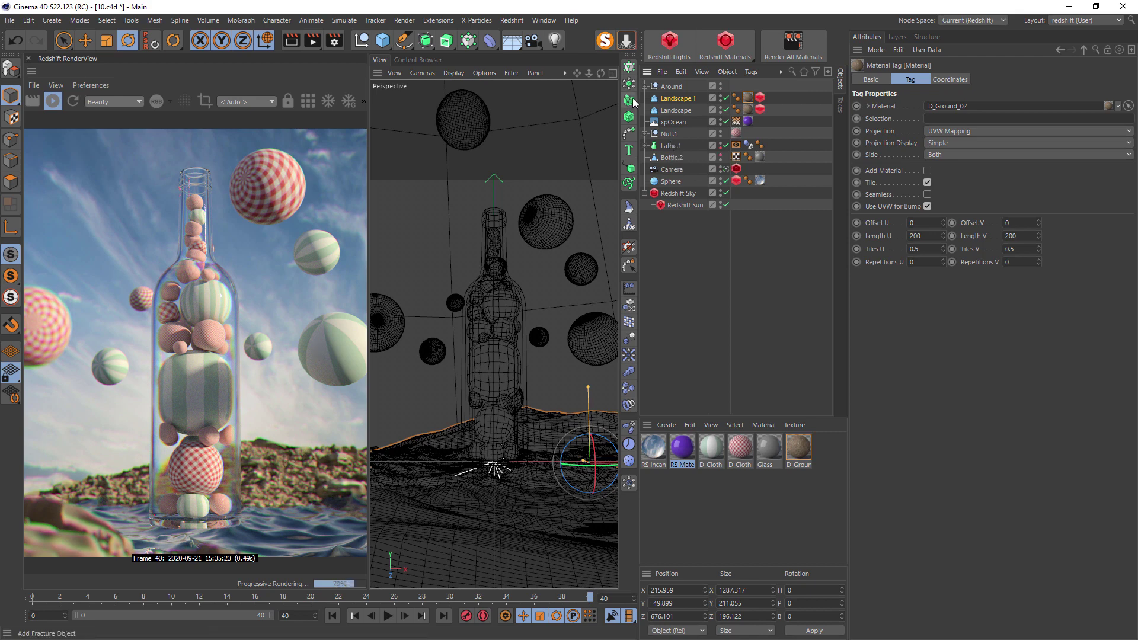
pyautogui.click(761, 97)
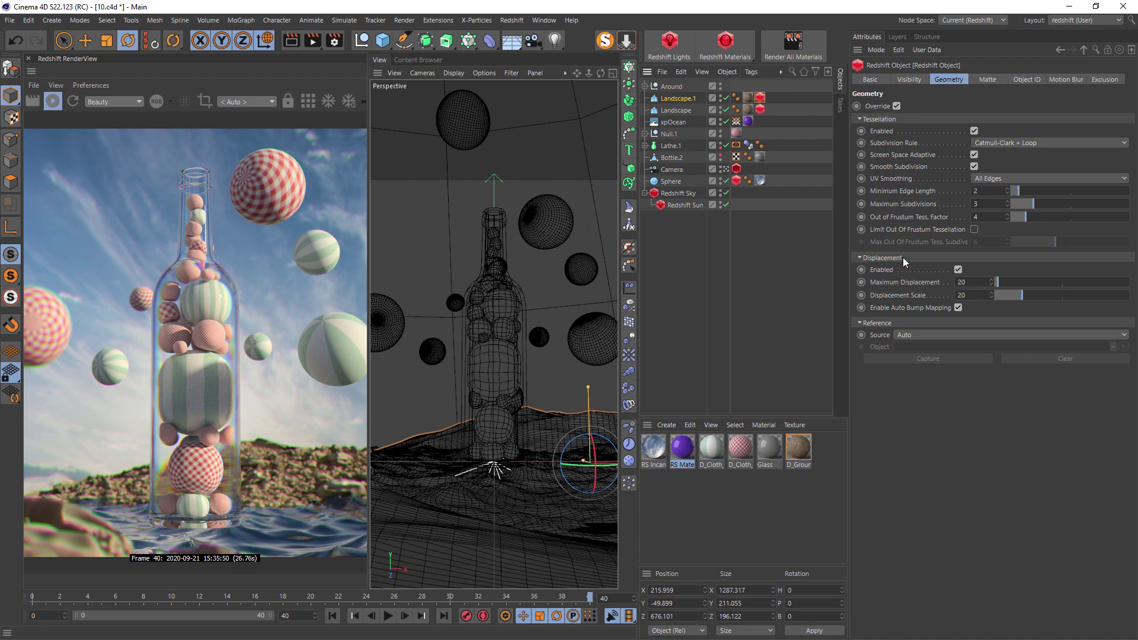
# Step: Leave the scene camera, look over the whole set and the bottle up close, and inspect the Glass material's base properties
pyautogui.click(725, 169)
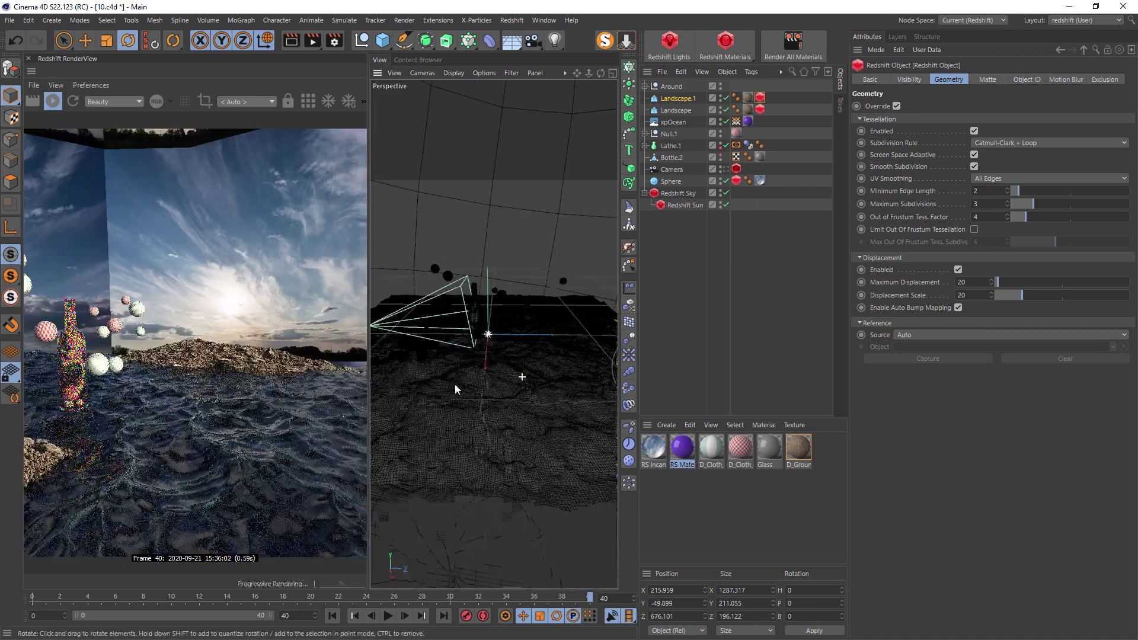
pyautogui.keyDown('alt'); pyautogui.moveTo(454, 383); pyautogui.dragTo(458, 368); pyautogui.keyUp('alt')
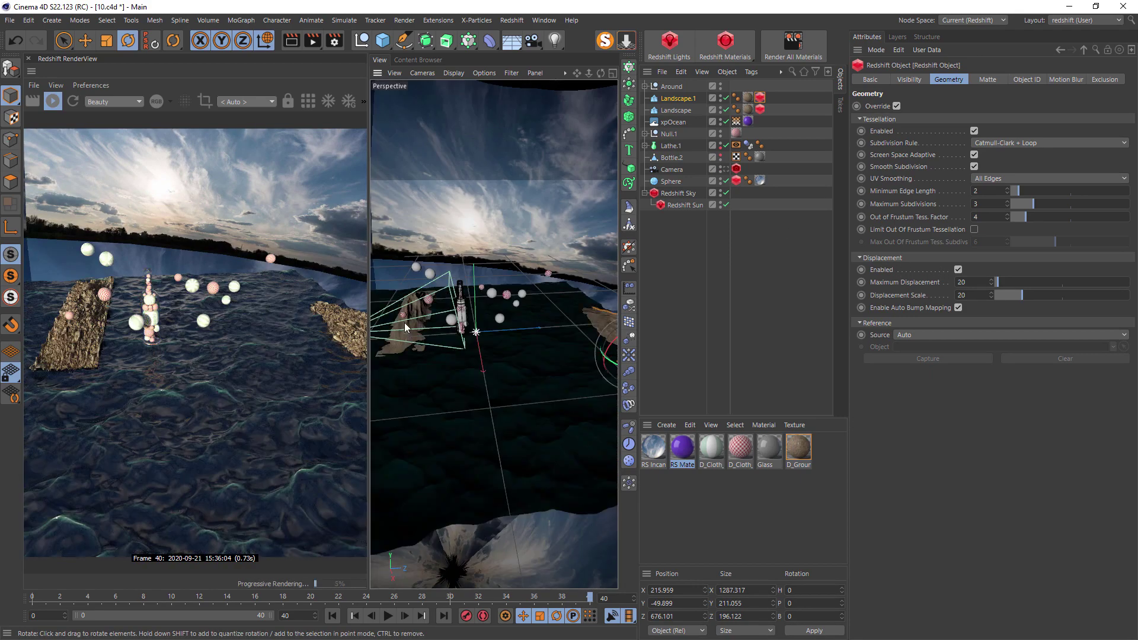
pyautogui.moveTo(529, 331)
pyautogui.keyDown('alt'); pyautogui.mouseDown()
pyautogui.moveTo(542, 337)
pyautogui.moveTo(472, 305)
pyautogui.mouseUp(); pyautogui.keyUp('alt')
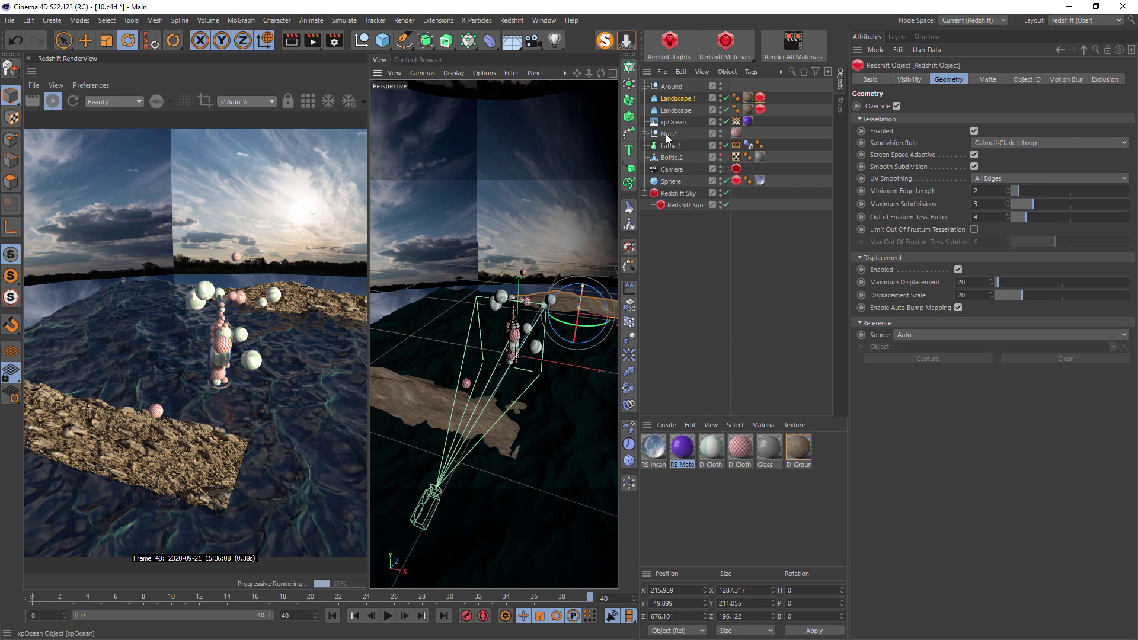
pyautogui.scroll(10, 514, 332)
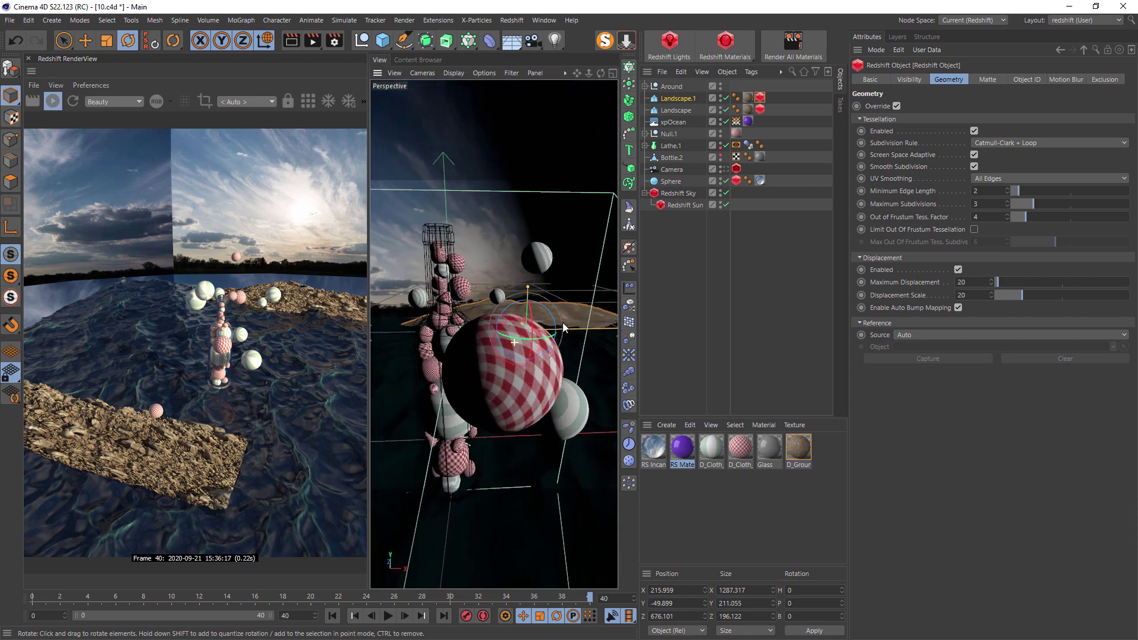
pyautogui.keyDown('alt'); pyautogui.moveTo(563, 322); pyautogui.dragTo(567, 309, button='middle'); pyautogui.keyUp('alt')
pyautogui.scroll(6, 469, 329)
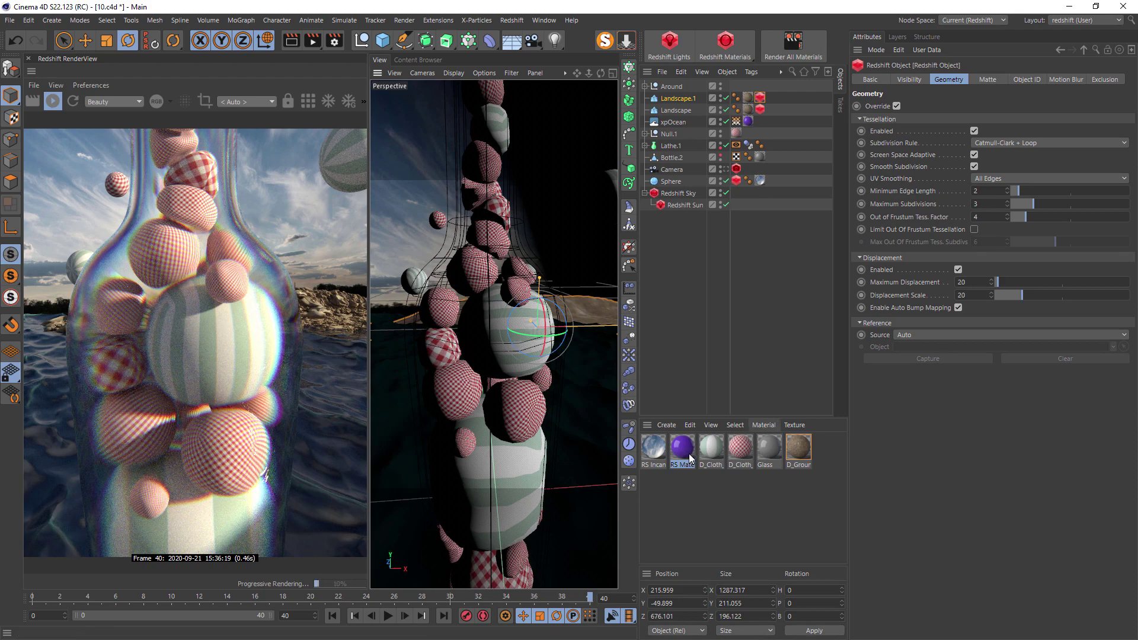
pyautogui.click(776, 450)
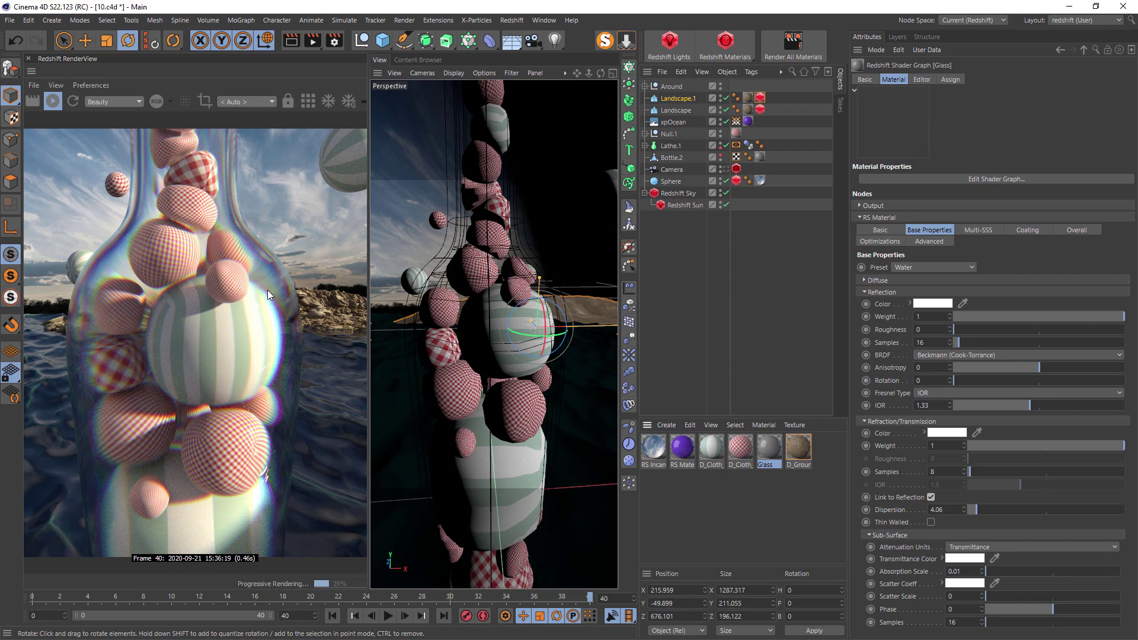
# Step: Examine the Redshift Camera tag's Bokeh settings through the scene camera, switching Use Bokeh Image off and on again to compare
pyautogui.click(737, 181)
pyautogui.click(738, 169)
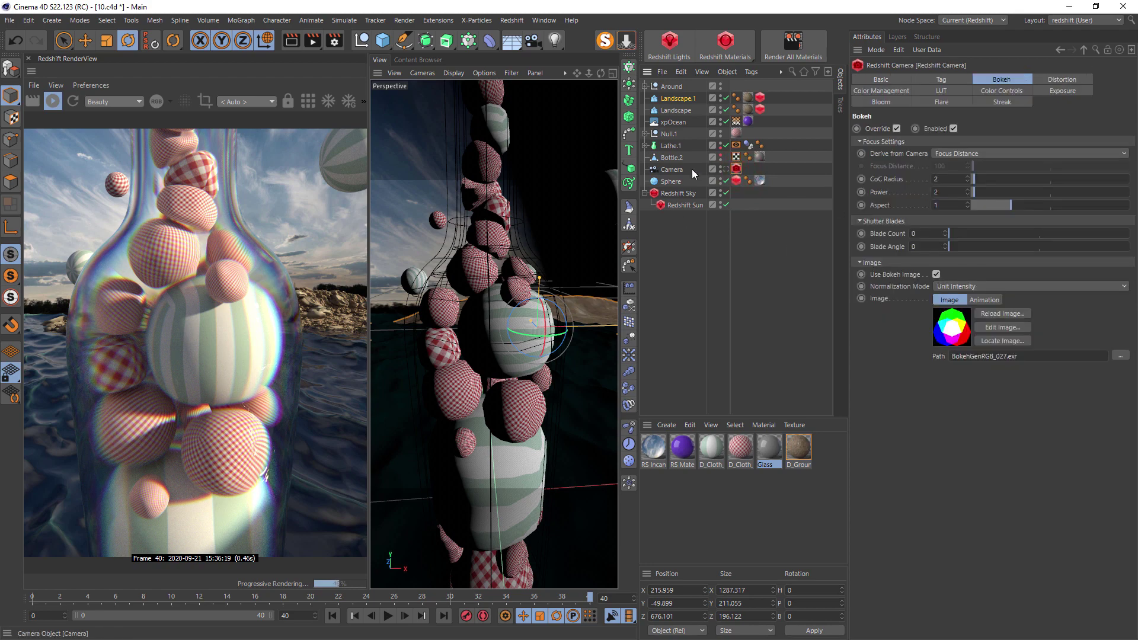
pyautogui.click(726, 170)
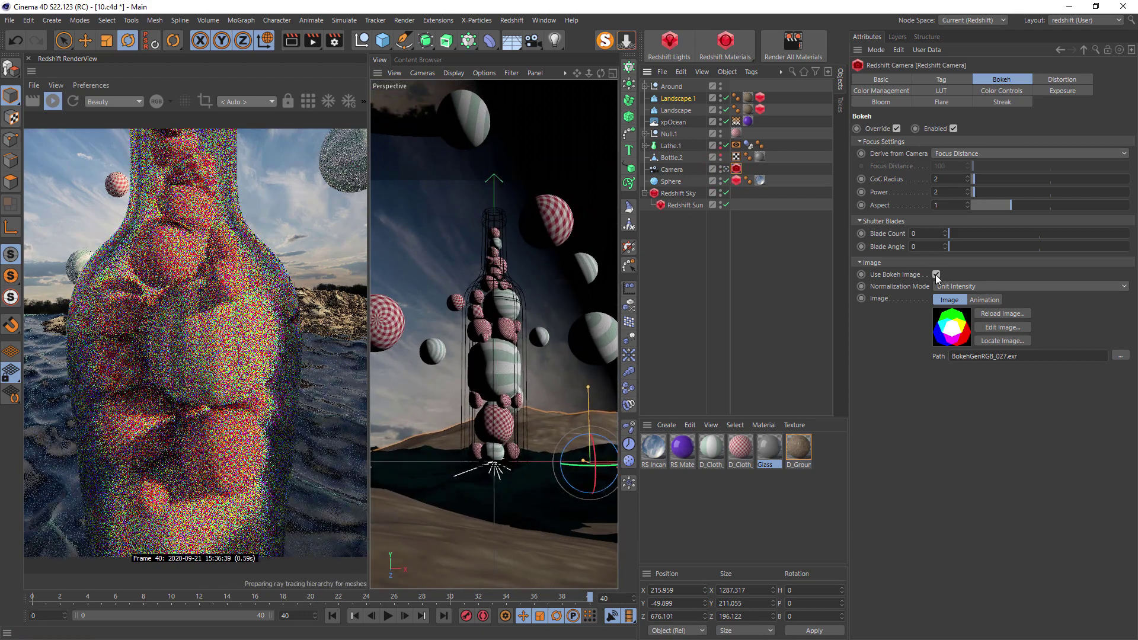
pyautogui.click(937, 275)
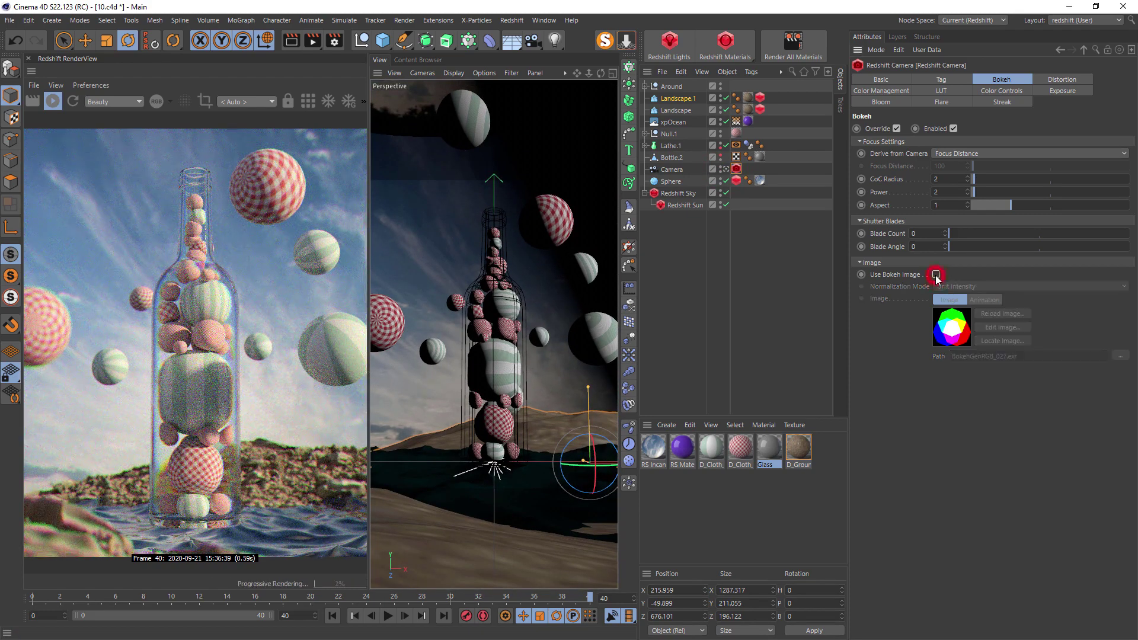
pyautogui.click(936, 275)
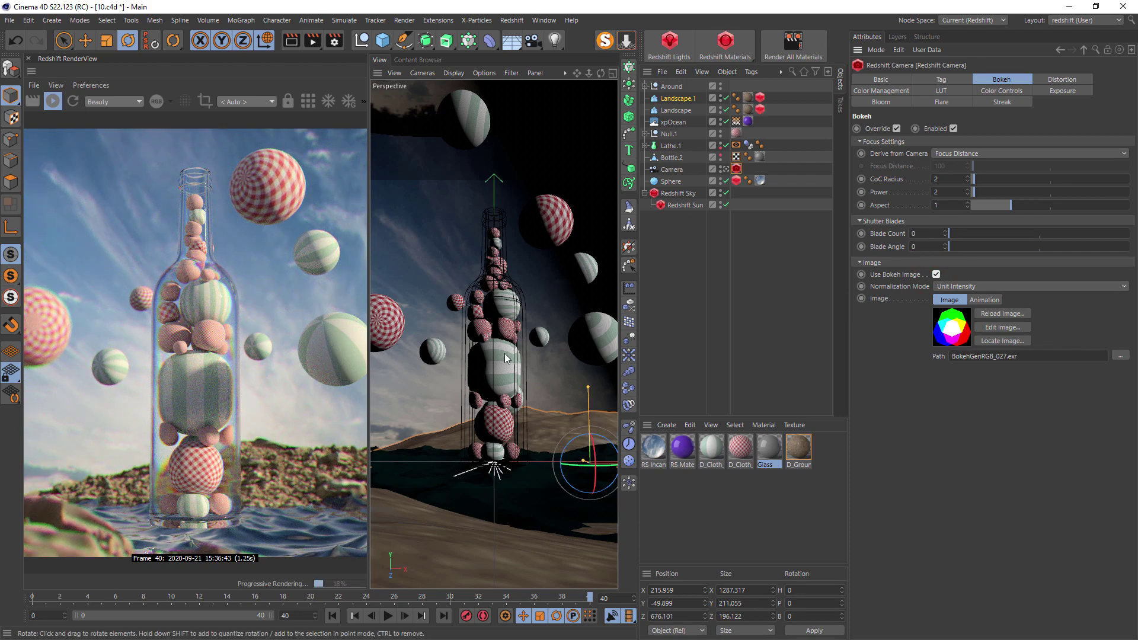
# Step: Close the Redshift RenderView and create a new empty project
pyautogui.click(28, 58)
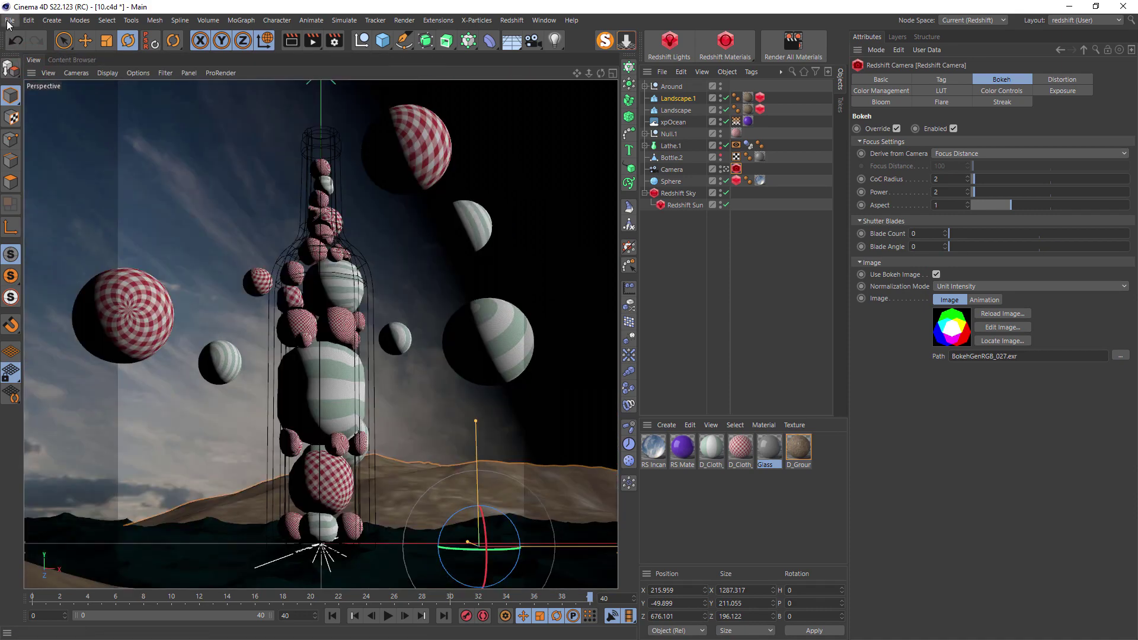
pyautogui.click(9, 20)
pyautogui.click(16, 36)
# Step: Add a Cube flattened into a thin base plate and a Tube, and shape the Tube into a thin-walled ring standing on it
pyautogui.click(383, 41)
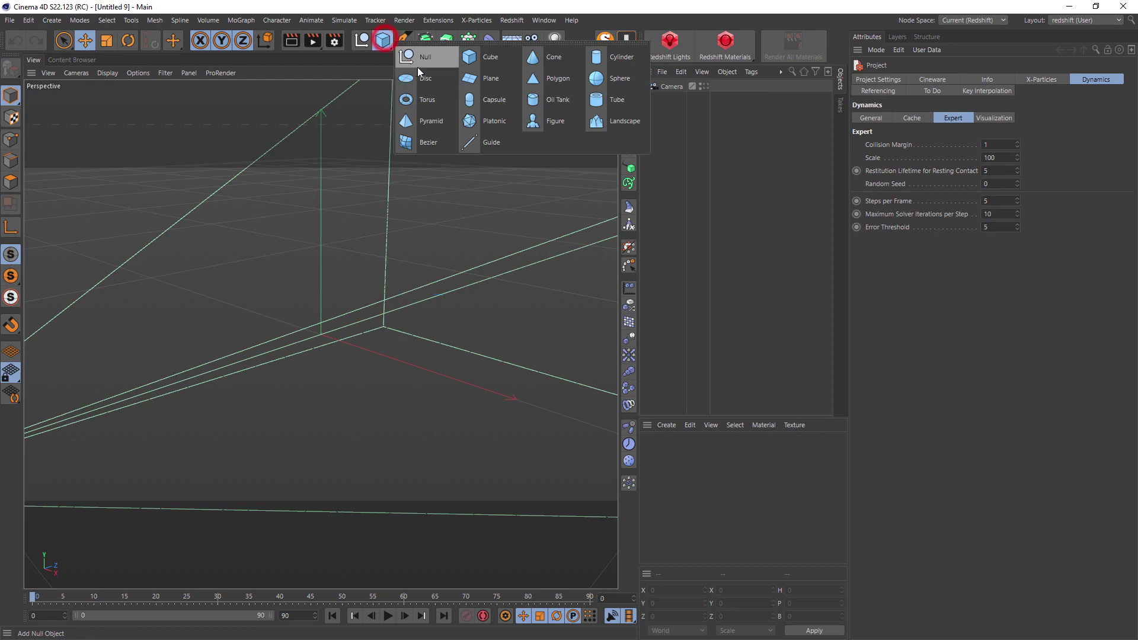
pyautogui.click(405, 100)
pyautogui.click(589, 90)
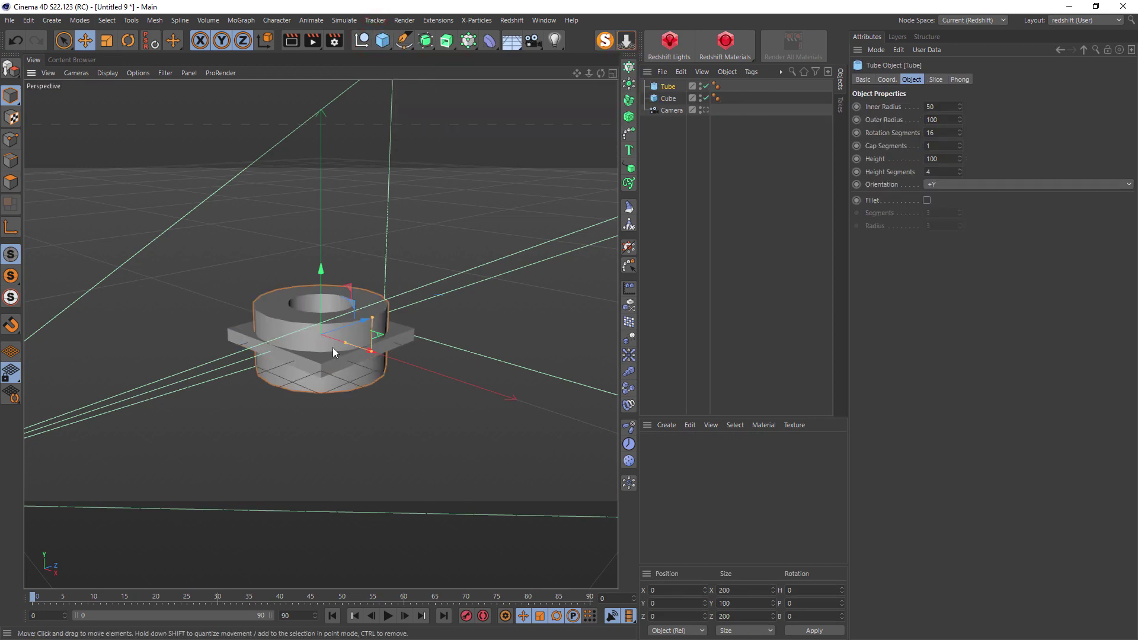
pyautogui.moveTo(343, 351)
pyautogui.keyDown('alt'); pyautogui.mouseDown()
pyautogui.moveTo(400, 379)
pyautogui.moveTo(319, 331)
pyautogui.moveTo(344, 344)
pyautogui.mouseUp(); pyautogui.keyUp('alt')
pyautogui.moveTo(289, 291); pyautogui.dragTo(293, 258)
# Step: Apply Collider Body tags to the Tube and Cube, with the Tube's collision shape set to Static Mesh and the Cube's left on Automatic
pyautogui.keyDown('ctrl'); pyautogui.click(668, 97); pyautogui.keyUp('ctrl')
pyautogui.rightClick(669, 99)
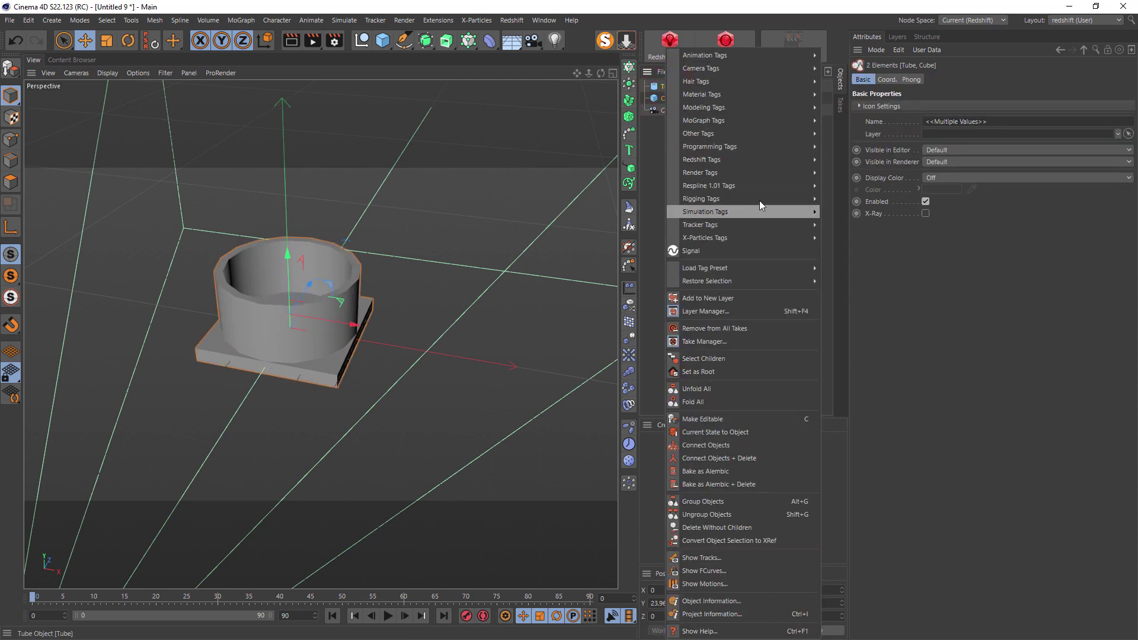
pyautogui.moveTo(761, 206)
pyautogui.click(859, 214)
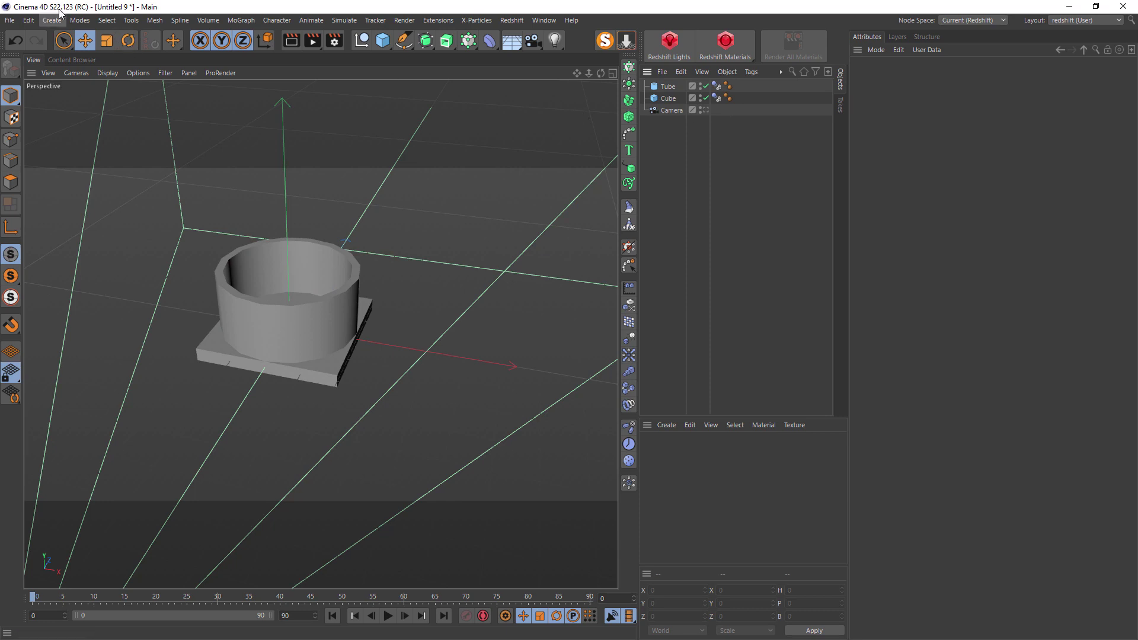
pyautogui.click(716, 86)
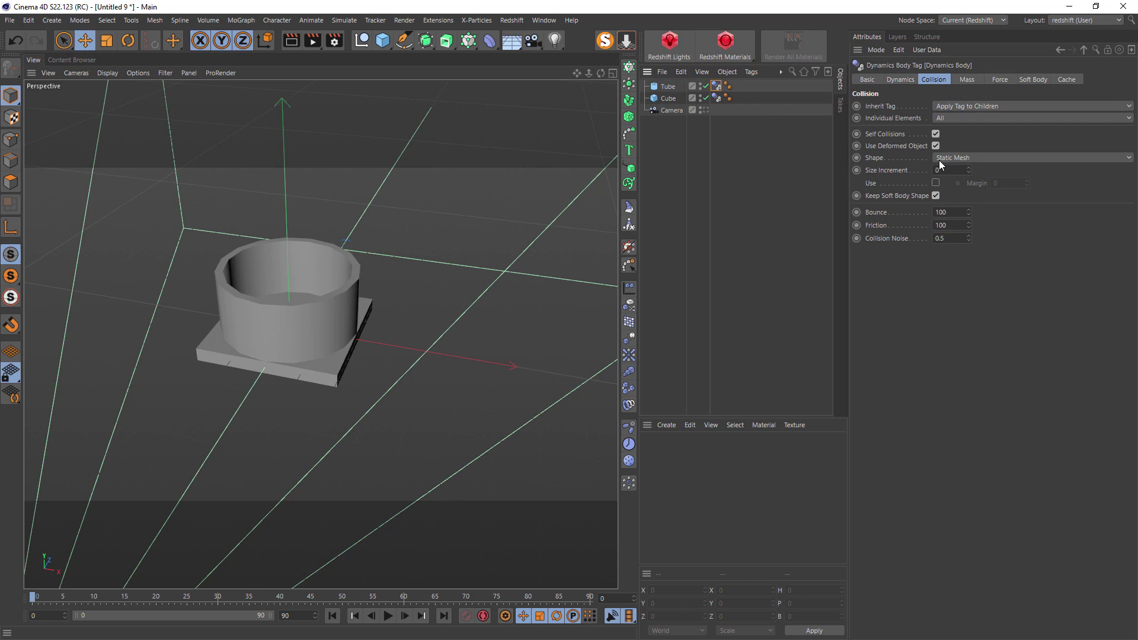
pyautogui.click(716, 98)
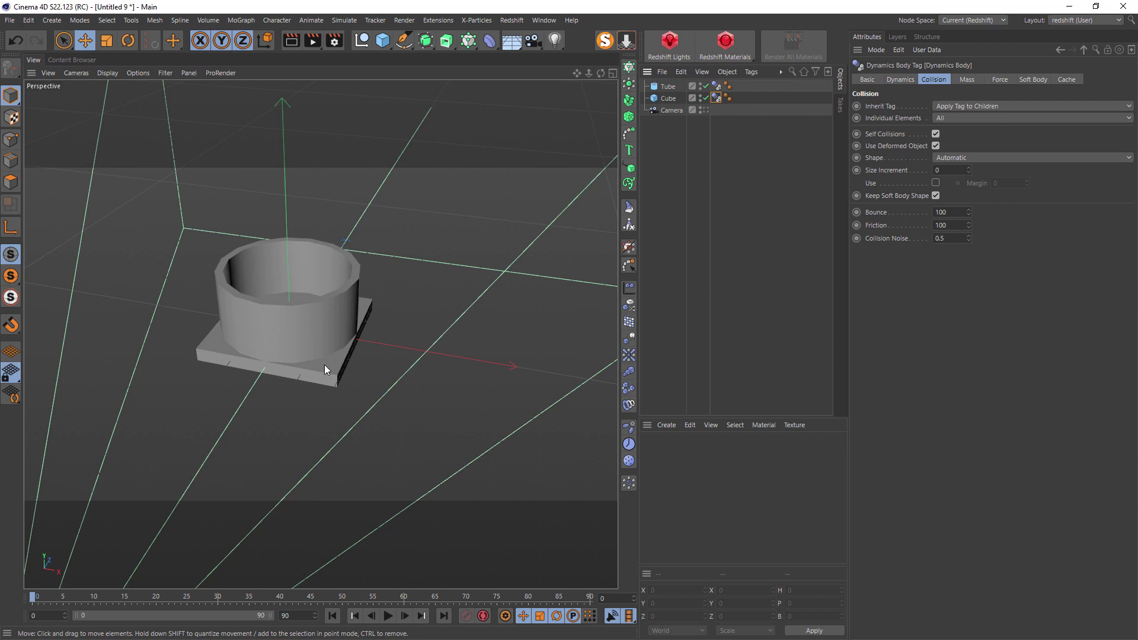
# Step: Add a Sphere, scale it down to a radius of about 48, and raise it inside the Tube to a Y position of about 89
pyautogui.moveTo(381, 40); pyautogui.dragTo(615, 77)
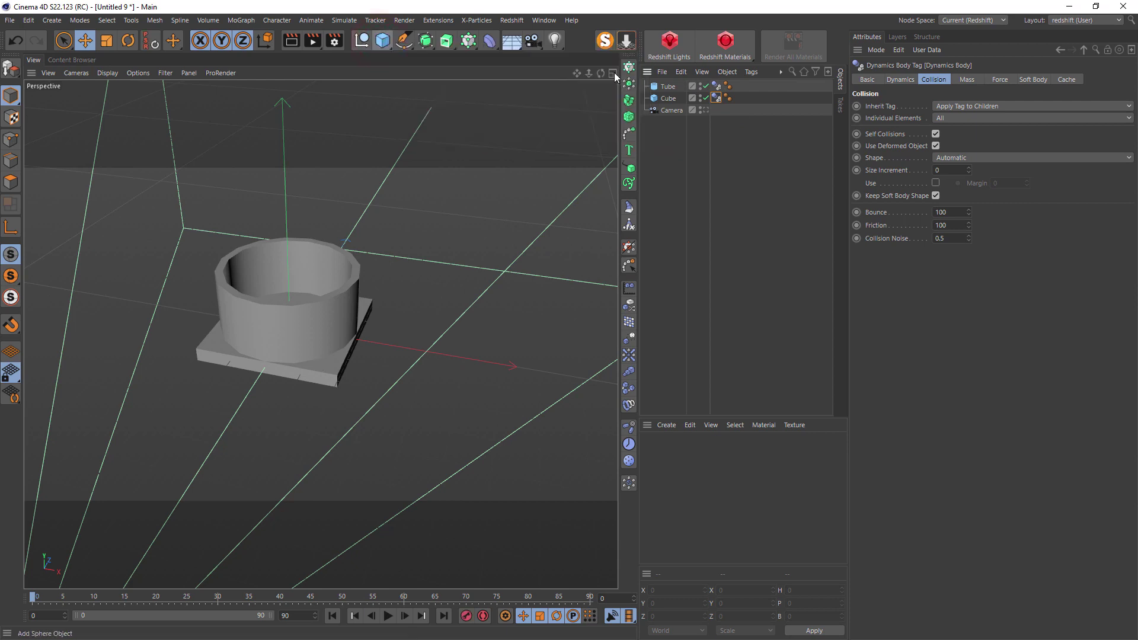
pyautogui.press('t')
pyautogui.moveTo(438, 239); pyautogui.dragTo(270, 300)
pyautogui.press('e')
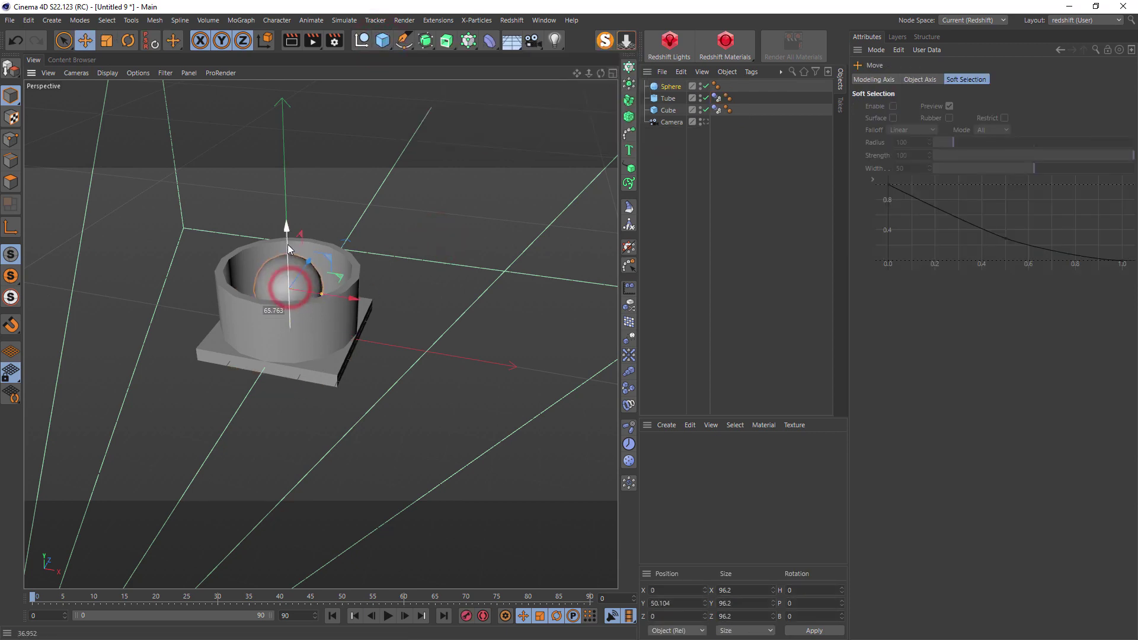
pyautogui.moveTo(286, 244); pyautogui.dragTo(287, 222)
# Step: Delete the Camera object and set the Sphere's type to Hexahedron with 16 segments
pyautogui.click(671, 122)
pyautogui.press('Delete')
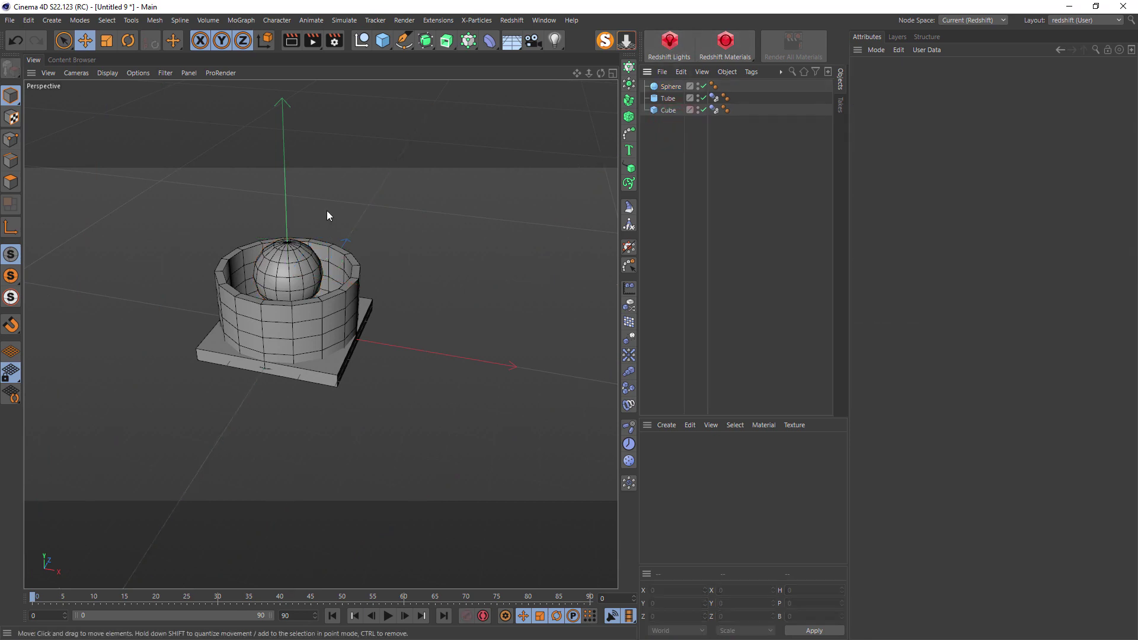
pyautogui.click(671, 87)
pyautogui.scroll(-2, 930, 133)
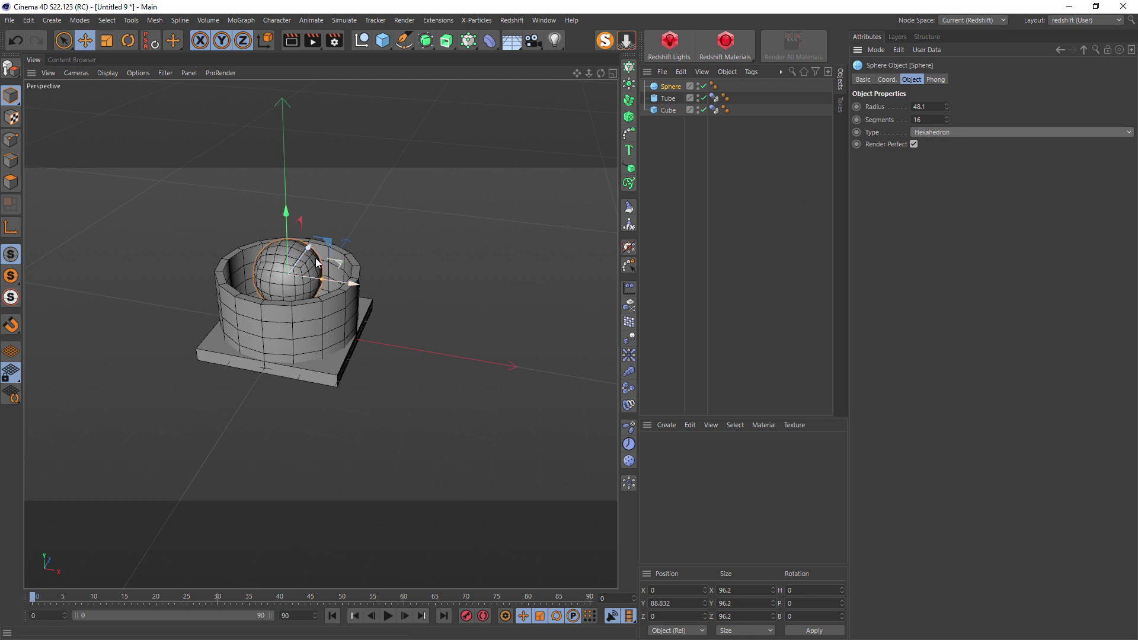
pyautogui.scroll(5, 321, 267)
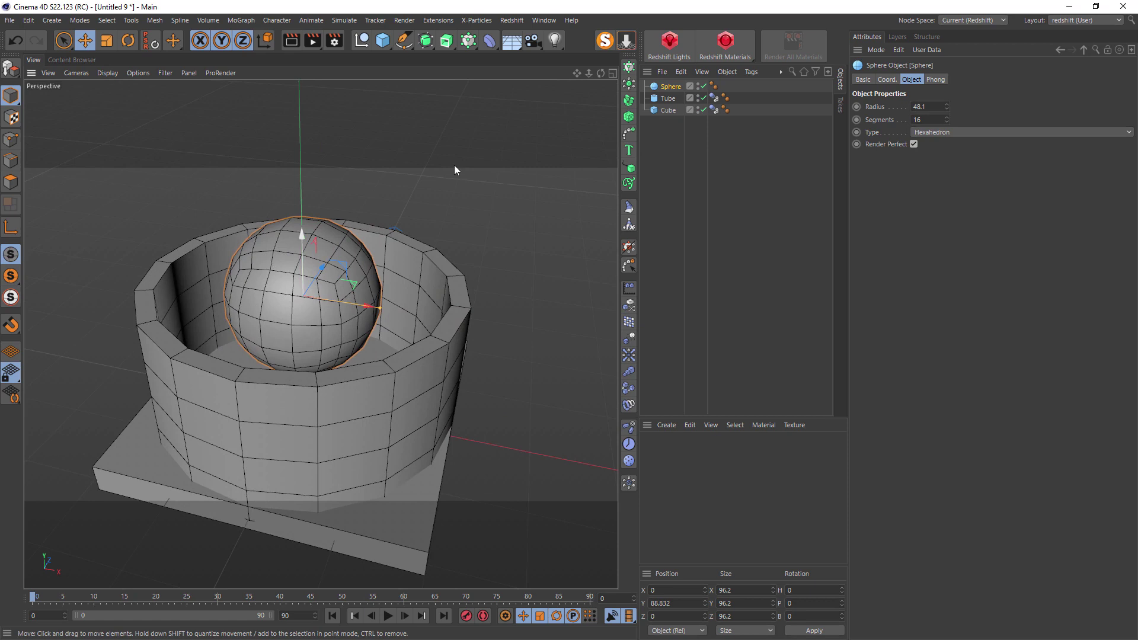
# Step: Apply a Soft Body tag to the Sphere and set its soft body Pressure to 200
pyautogui.rightClick(668, 87)
pyautogui.moveTo(749, 212)
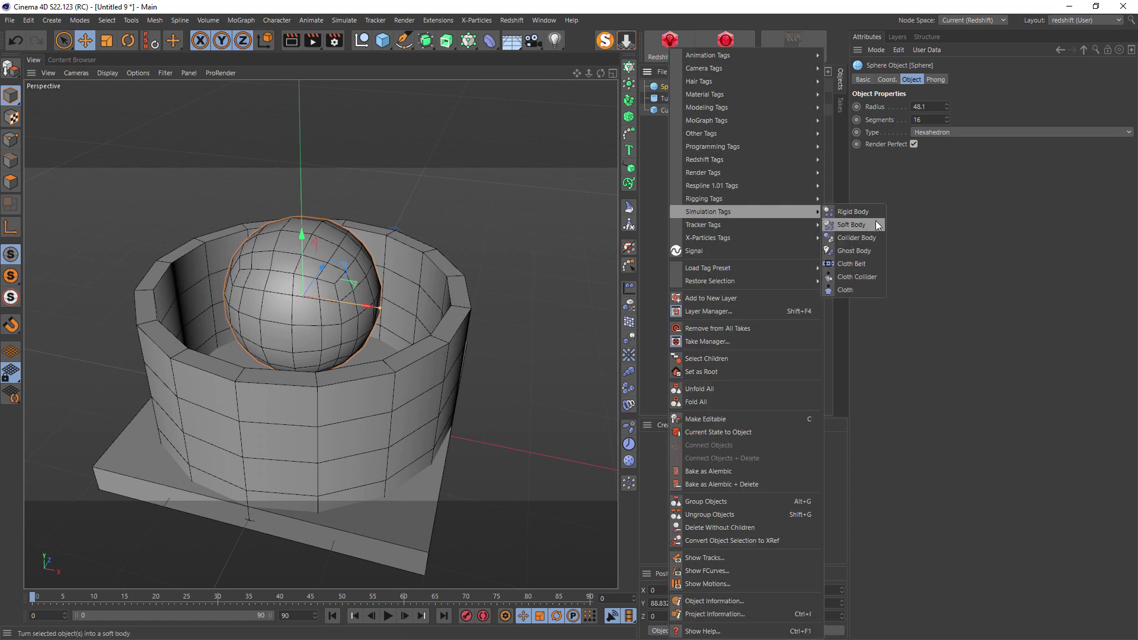
pyautogui.click(851, 225)
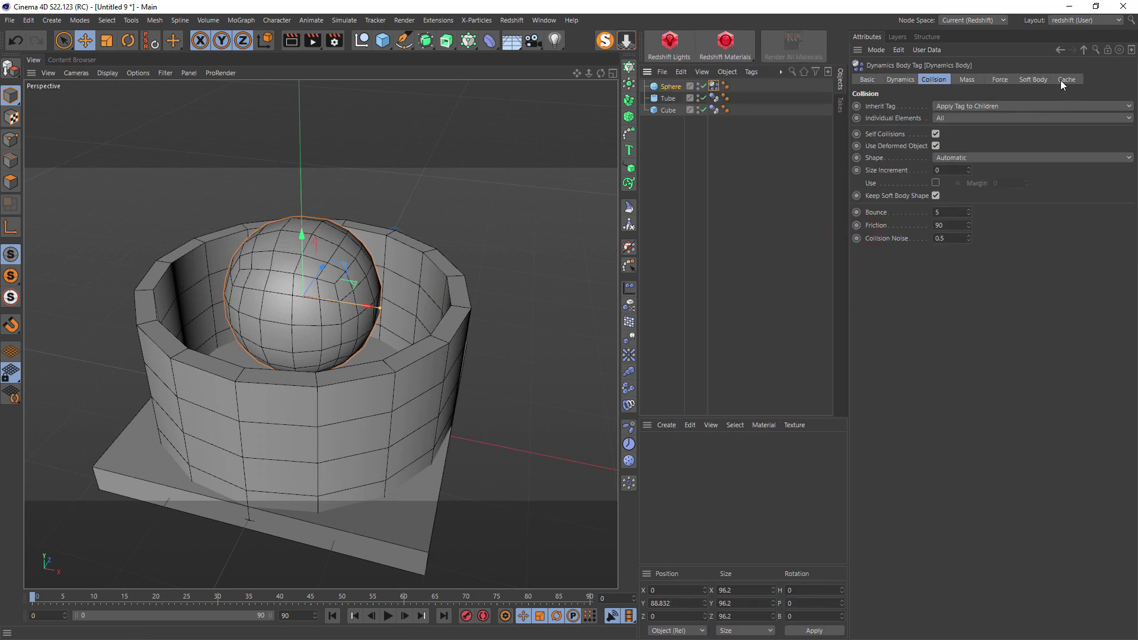
pyautogui.click(1040, 80)
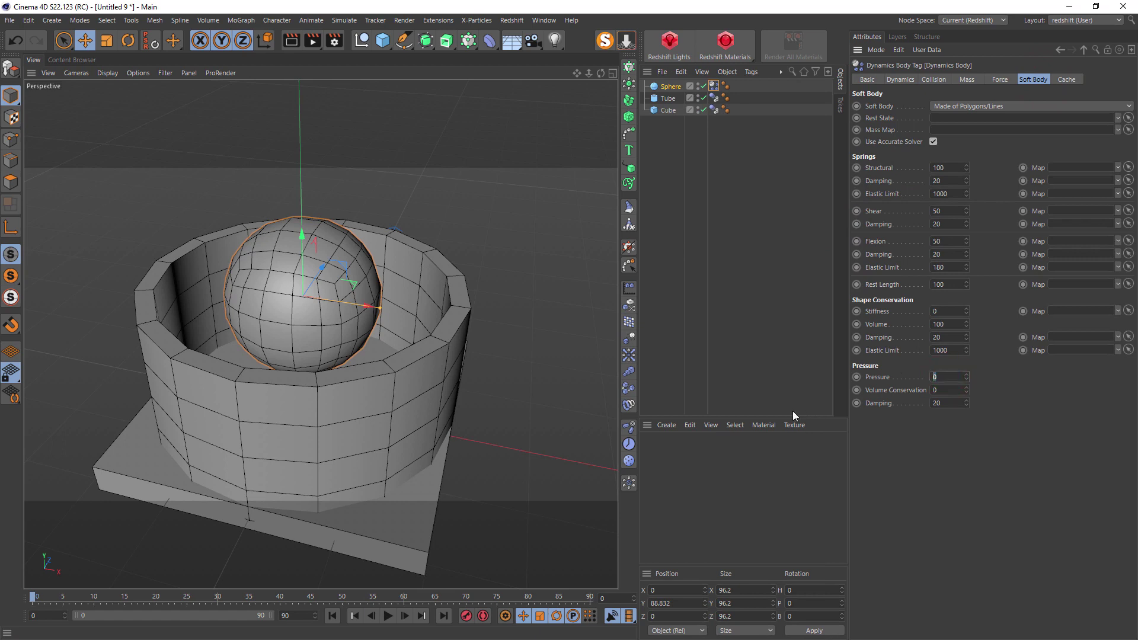
pyautogui.write('200')
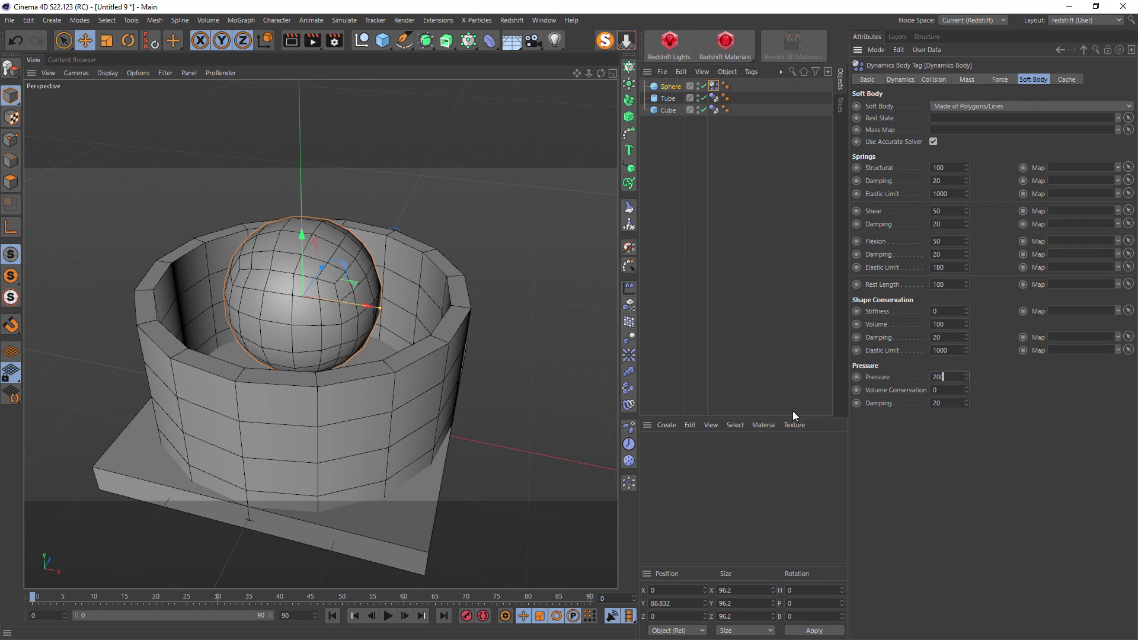
# Step: Preview the soft body simulation briefly and return to the first frame
pyautogui.click(388, 616)
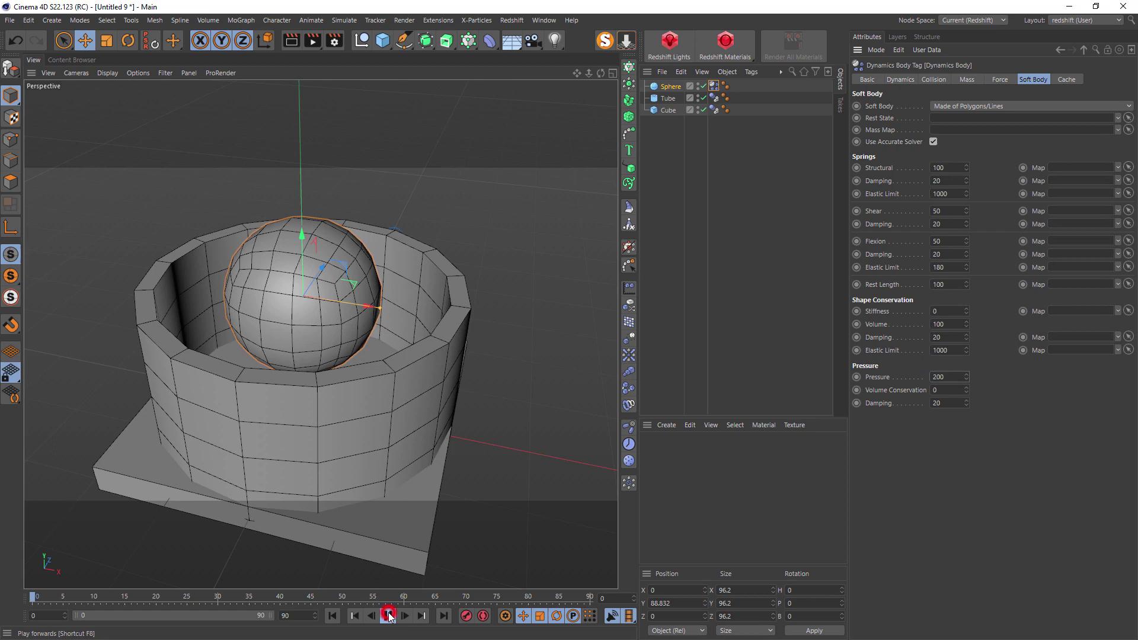
pyautogui.click(389, 615)
pyautogui.hotkey('shift', 'f')
# Step: Keyframe the Sphere's dynamics Enabled setting off at frame 0 and on at frame 10, and play the simulation
pyautogui.click(868, 80)
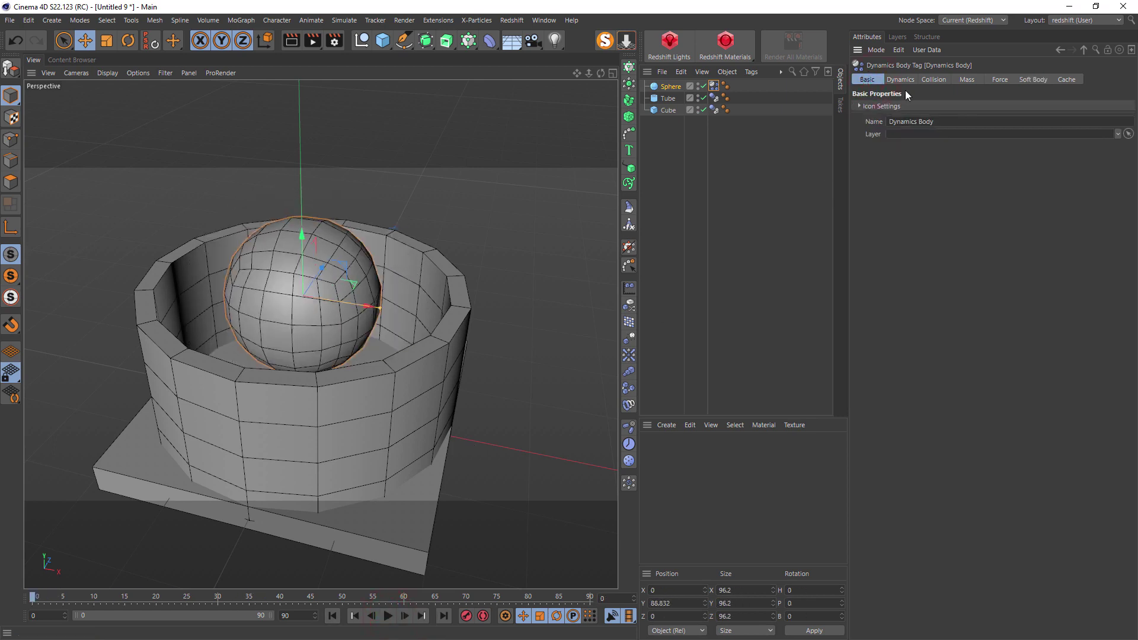
pyautogui.click(902, 81)
pyautogui.click(897, 107)
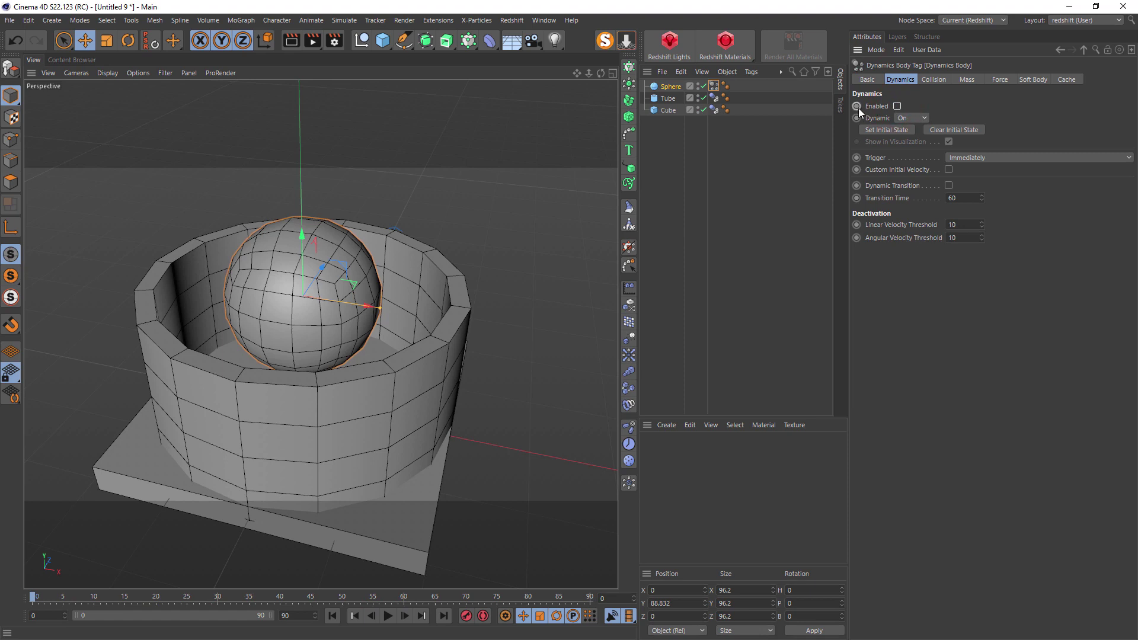
pyautogui.click(857, 106)
pyautogui.moveTo(90, 598); pyautogui.dragTo(93, 598)
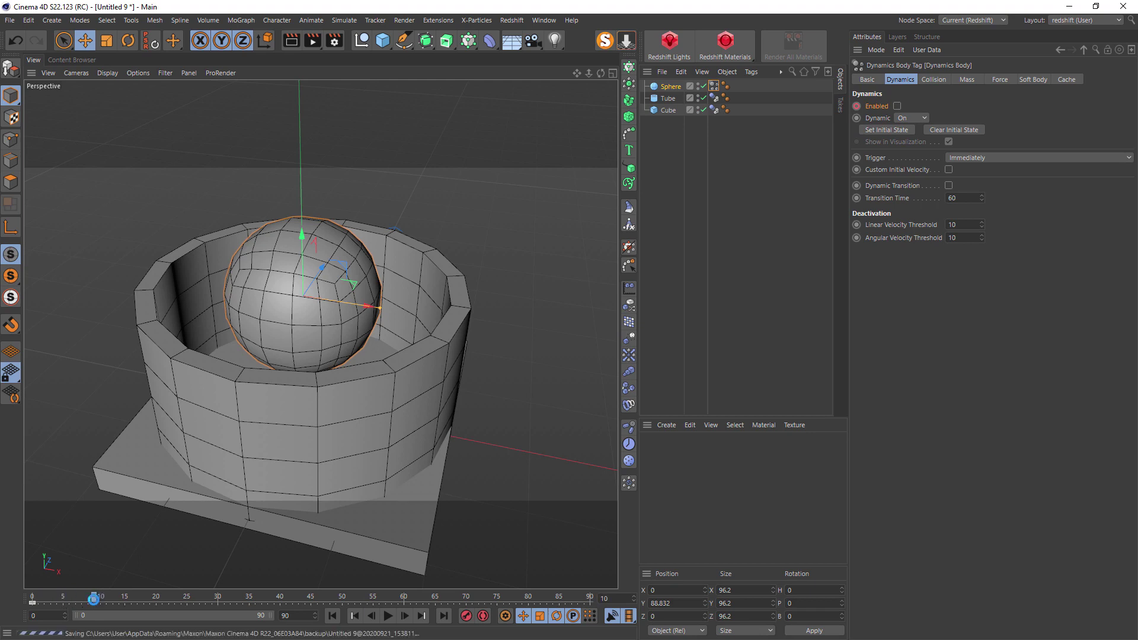
pyautogui.click(896, 107)
pyautogui.click(857, 107)
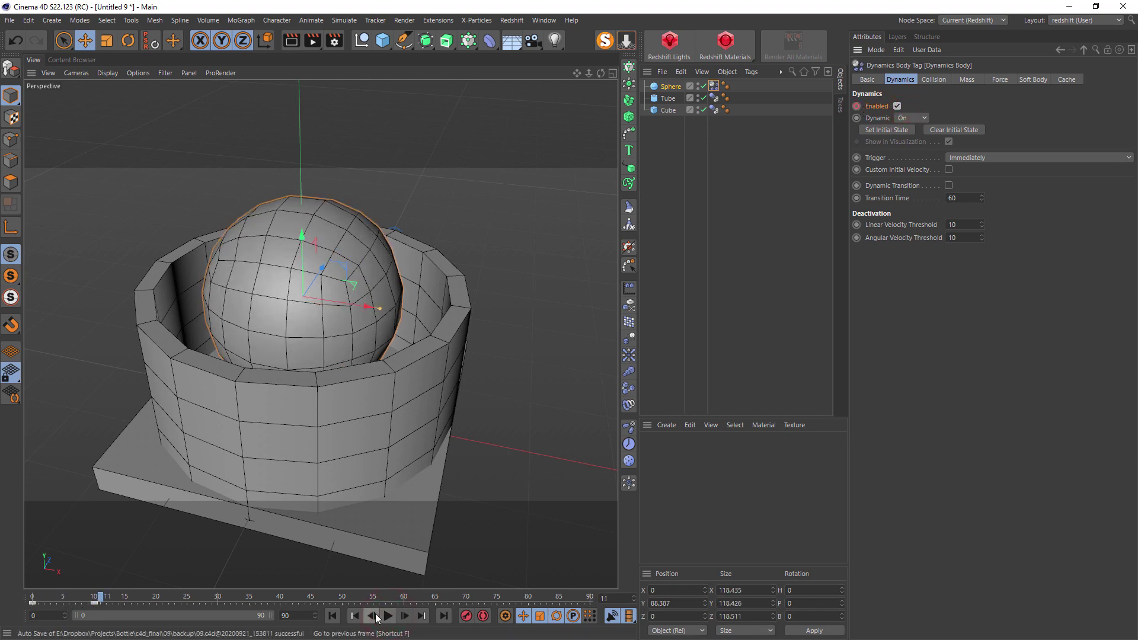
pyautogui.click(389, 616)
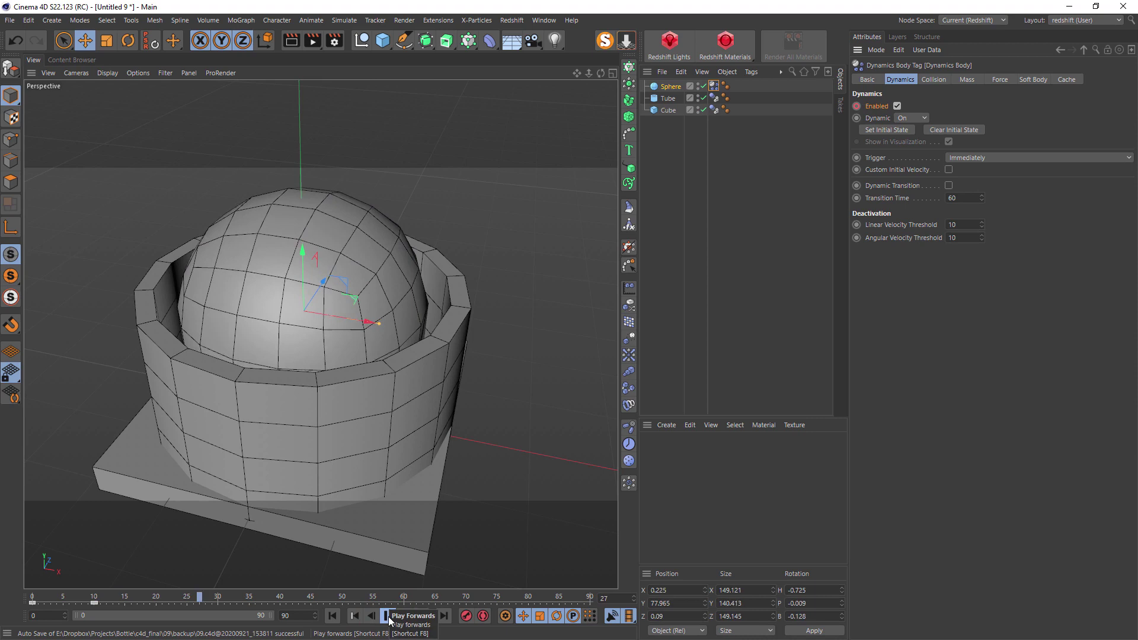
# Step: Return to the first frame, copy the Sphere in the Top view, scale the copy to about 34, and place a second copy beside it
pyautogui.click(389, 617)
pyautogui.click(334, 615)
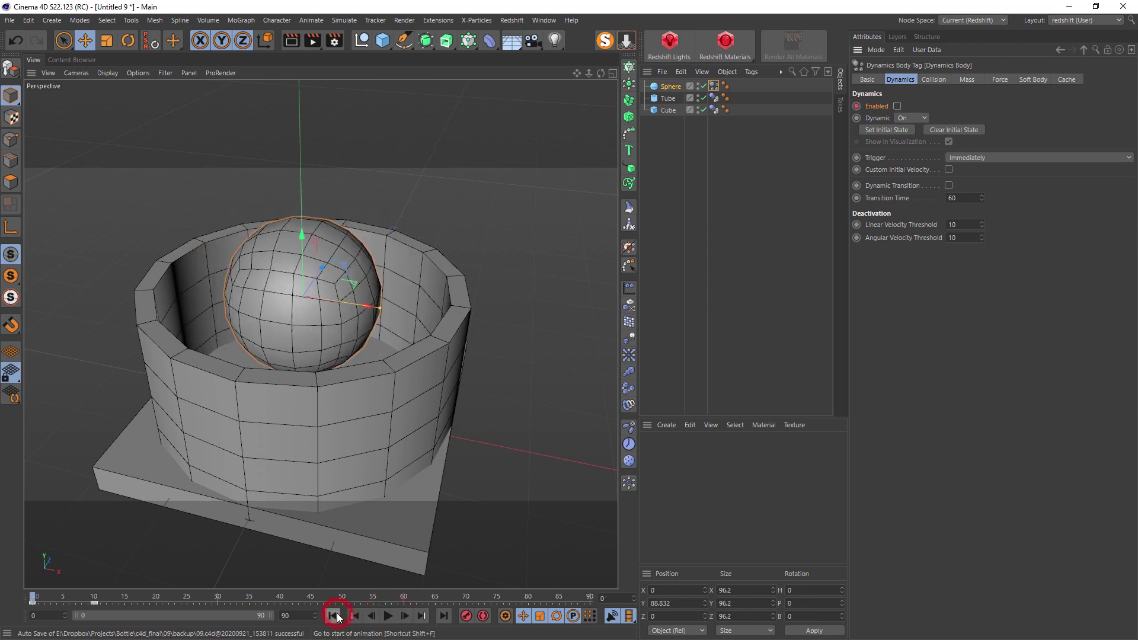
pyautogui.middleClick(387, 219)
pyautogui.middleClick(388, 221)
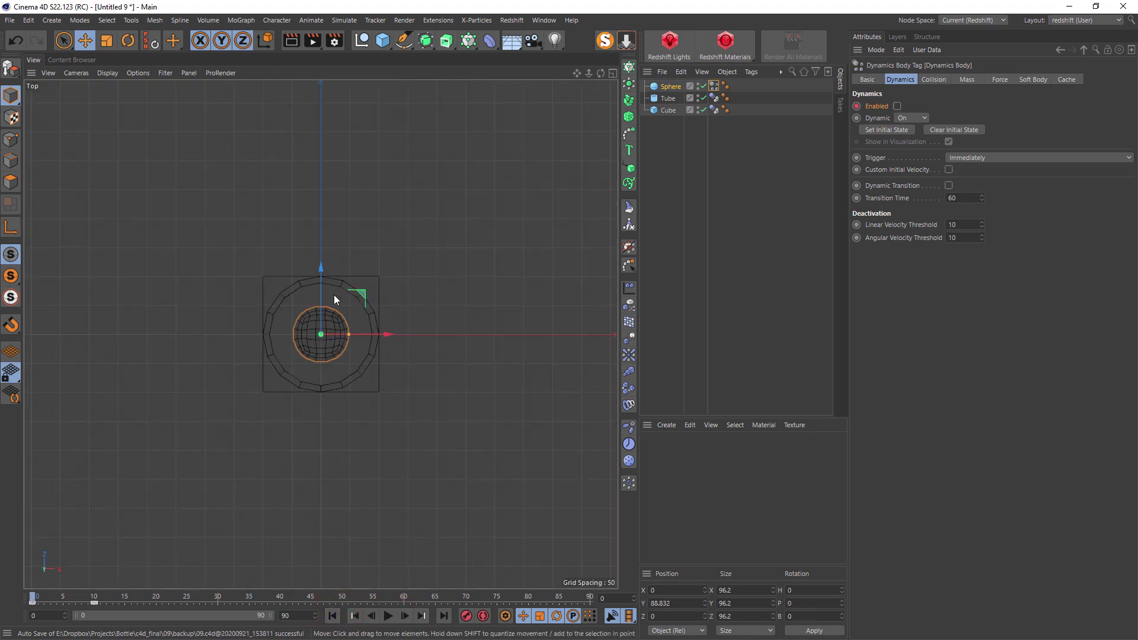
pyautogui.scroll(5, 332, 325)
pyautogui.keyDown('ctrl'); pyautogui.moveTo(336, 334); pyautogui.dragTo(398, 288); pyautogui.keyUp('ctrl')
pyautogui.press('t')
pyautogui.moveTo(451, 205); pyautogui.dragTo(212, 344)
pyautogui.press('e')
pyautogui.keyDown('ctrl'); pyautogui.moveTo(383, 274); pyautogui.dragTo(319, 245); pyautogui.keyUp('ctrl')
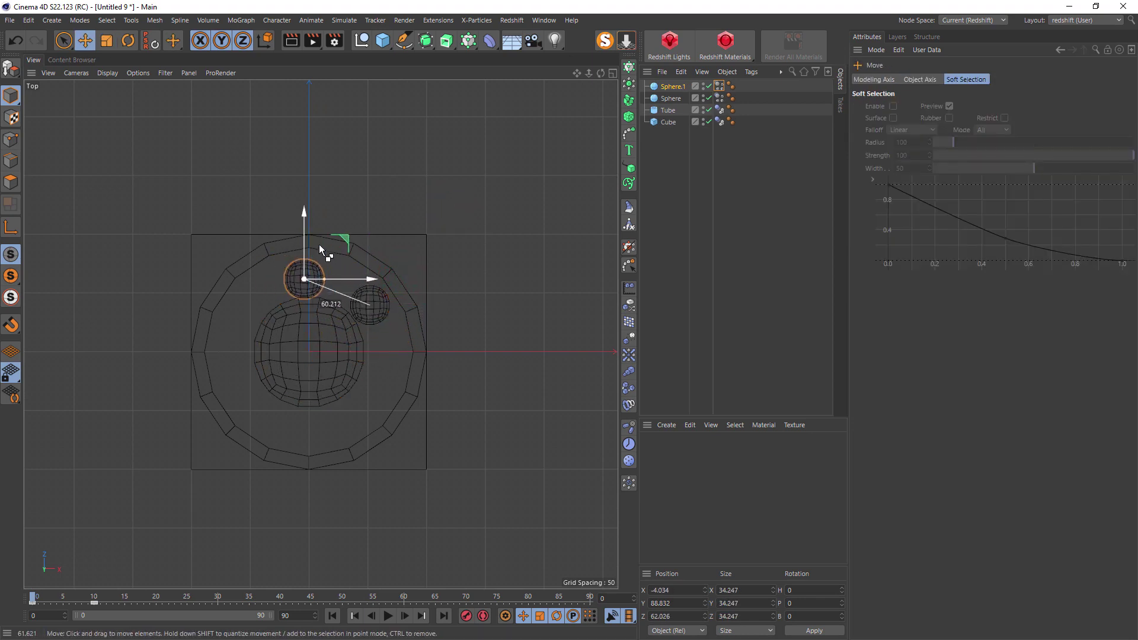
# Step: Move the original Sphere to about X -20, Z -30, then enlarge Sphere.2 to about 60 and place it near X -3, Z 50
pyautogui.click(308, 320)
pyautogui.moveTo(316, 326); pyautogui.dragTo(293, 359)
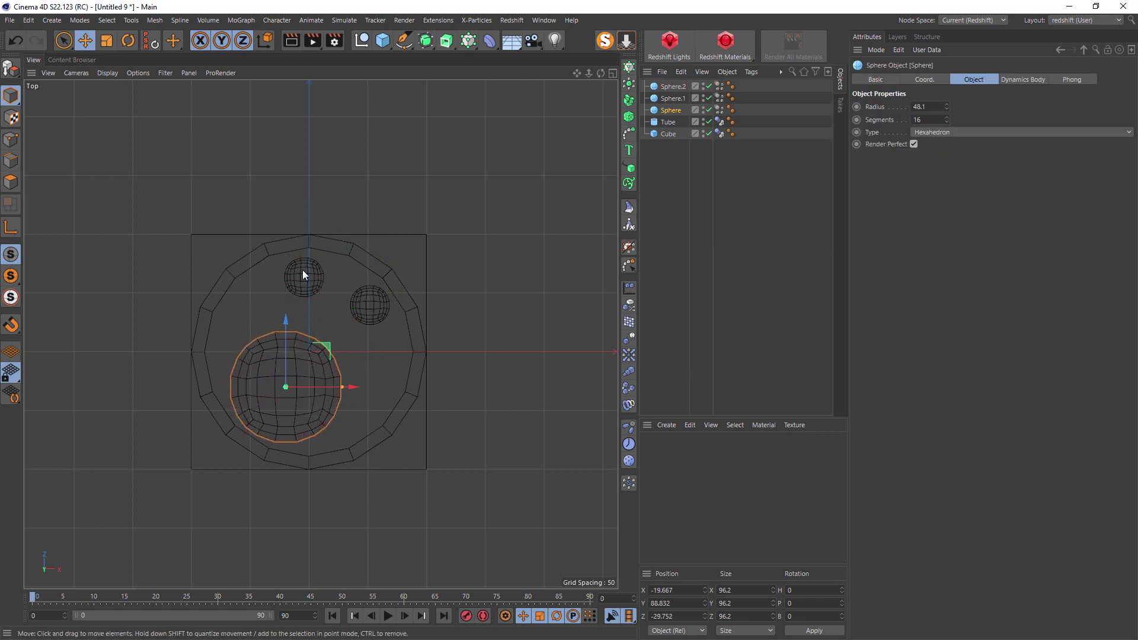
pyautogui.click(301, 271)
pyautogui.press('t')
pyautogui.moveTo(412, 249); pyautogui.dragTo(524, 200)
pyautogui.press('e')
pyautogui.moveTo(324, 242); pyautogui.dragTo(349, 256)
pyautogui.press('t')
pyautogui.press('e')
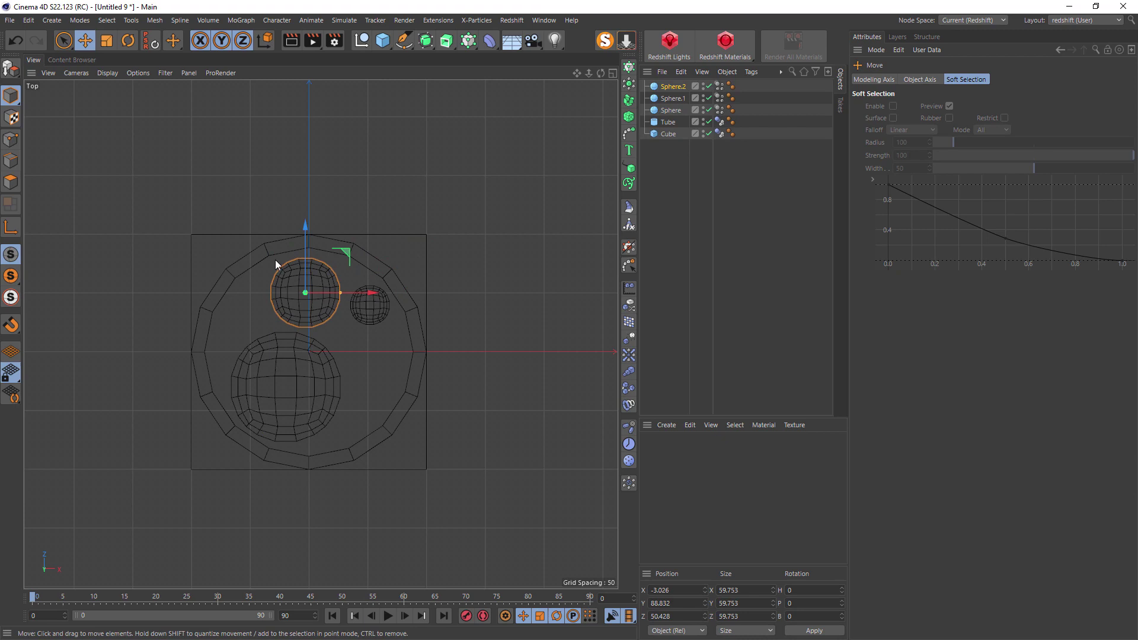
# Step: Hide the Tube and the Cube in the viewport and return to the Perspective view
pyautogui.keyDown('alt'); pyautogui.doubleClick(704, 124); pyautogui.keyUp('alt')
pyautogui.keyDown('alt'); pyautogui.doubleClick(703, 134); pyautogui.keyUp('alt')
pyautogui.middleClick(80, 255)
pyautogui.middleClick(81, 259)
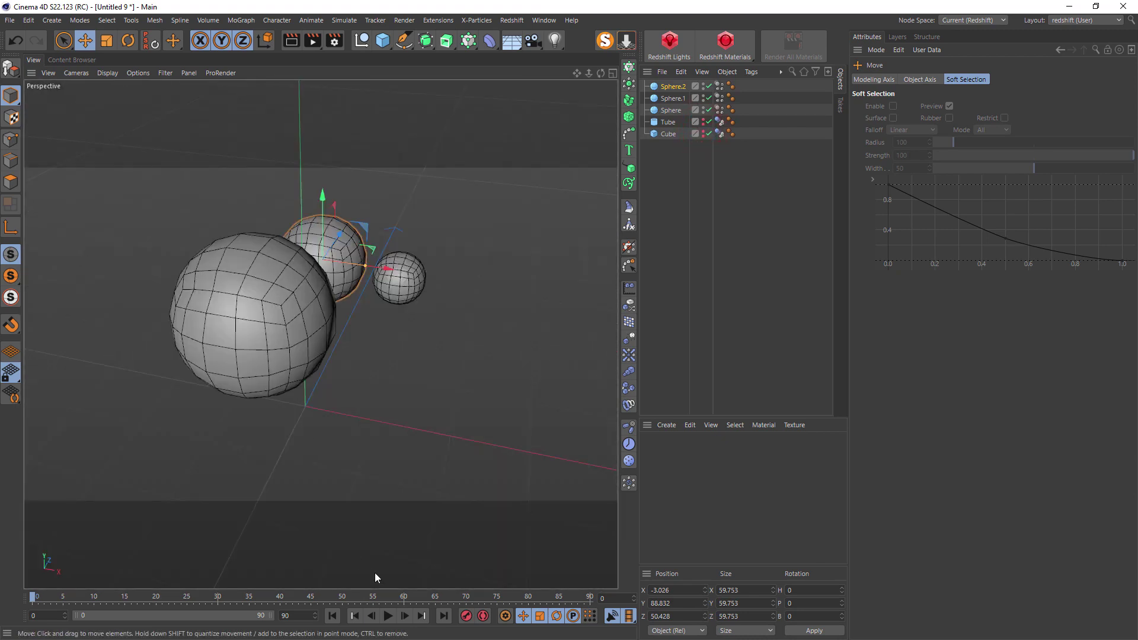
# Step: Play the soft body simulation, inspect the colliding spheres from another side, and return to the first frame
pyautogui.click(390, 615)
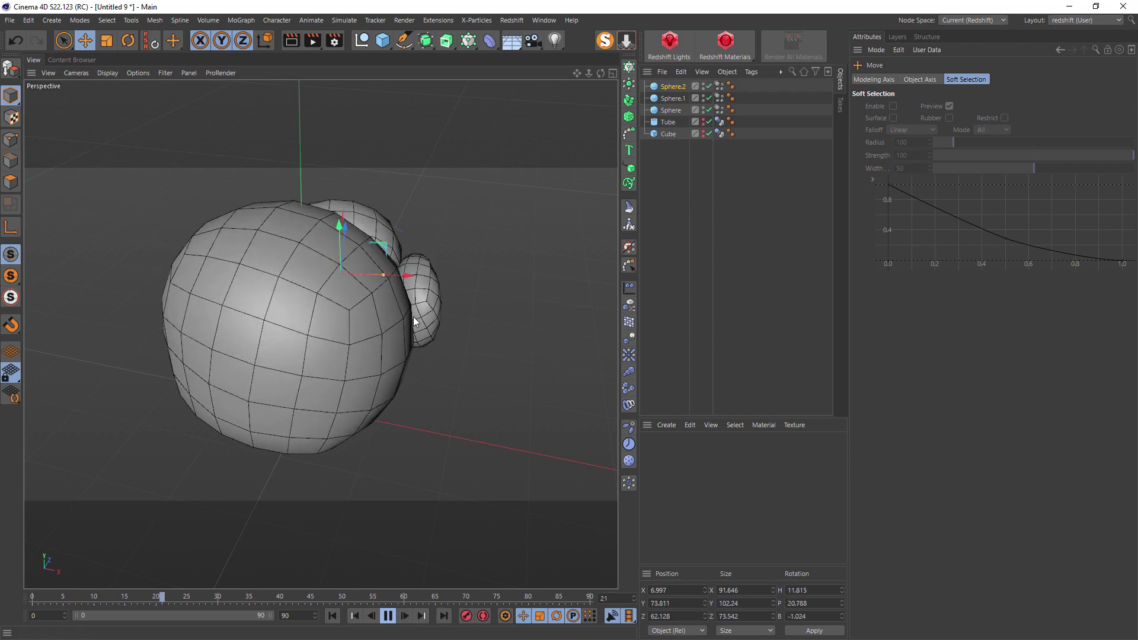
pyautogui.keyDown('alt'); pyautogui.moveTo(415, 321); pyautogui.dragTo(196, 274); pyautogui.keyUp('alt')
pyautogui.keyDown('alt'); pyautogui.moveTo(470, 328); pyautogui.dragTo(333, 315, button='middle'); pyautogui.keyUp('alt')
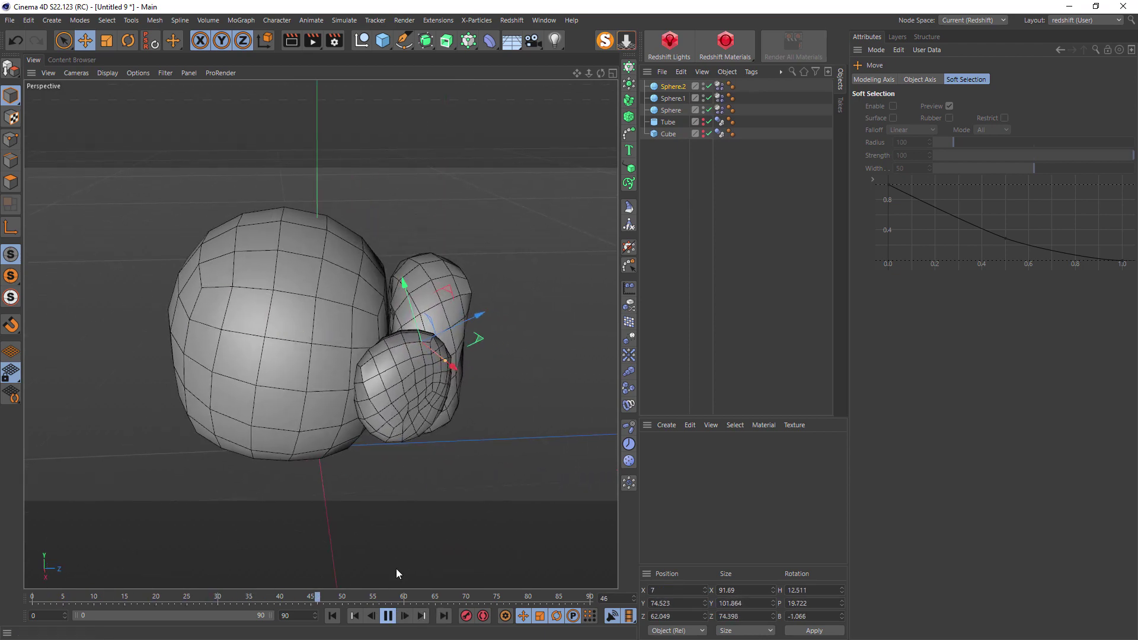
pyautogui.click(389, 615)
pyautogui.click(333, 616)
# Step: Copy a sphere in the Top view to about X -50, Z 30 and scale the copy to about 28
pyautogui.middleClick(330, 351)
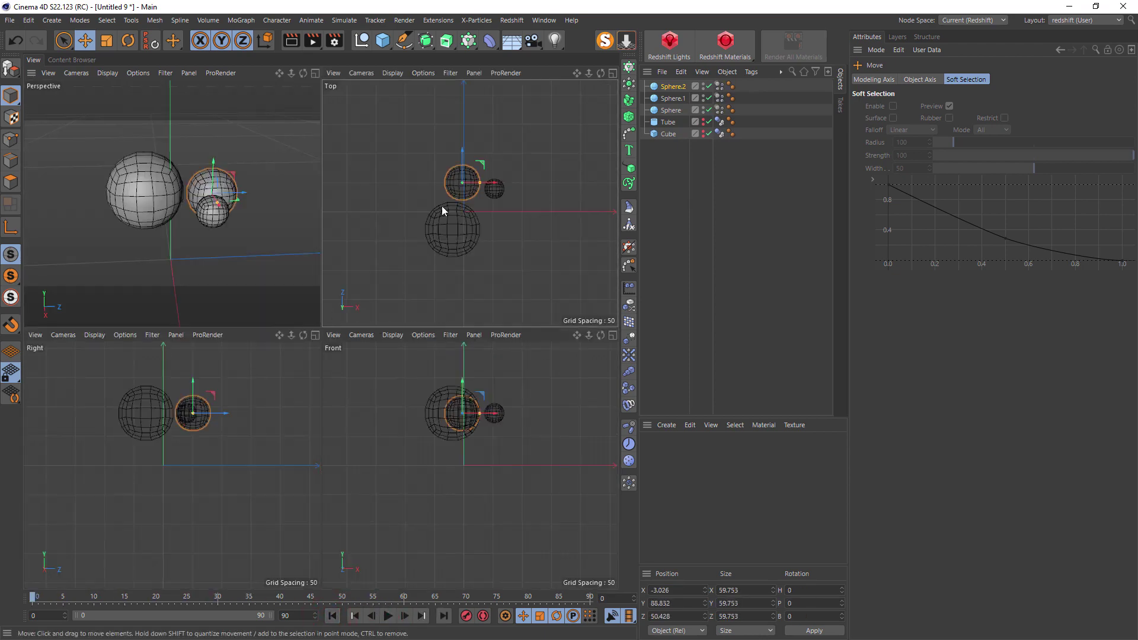
pyautogui.middleClick(442, 205)
pyautogui.click(373, 289)
pyautogui.keyDown('ctrl'); pyautogui.moveTo(398, 279); pyautogui.dragTo(276, 278); pyautogui.keyUp('ctrl')
pyautogui.press('t')
pyautogui.press('e')
pyautogui.middleClick(293, 237)
pyautogui.middleClick(293, 226)
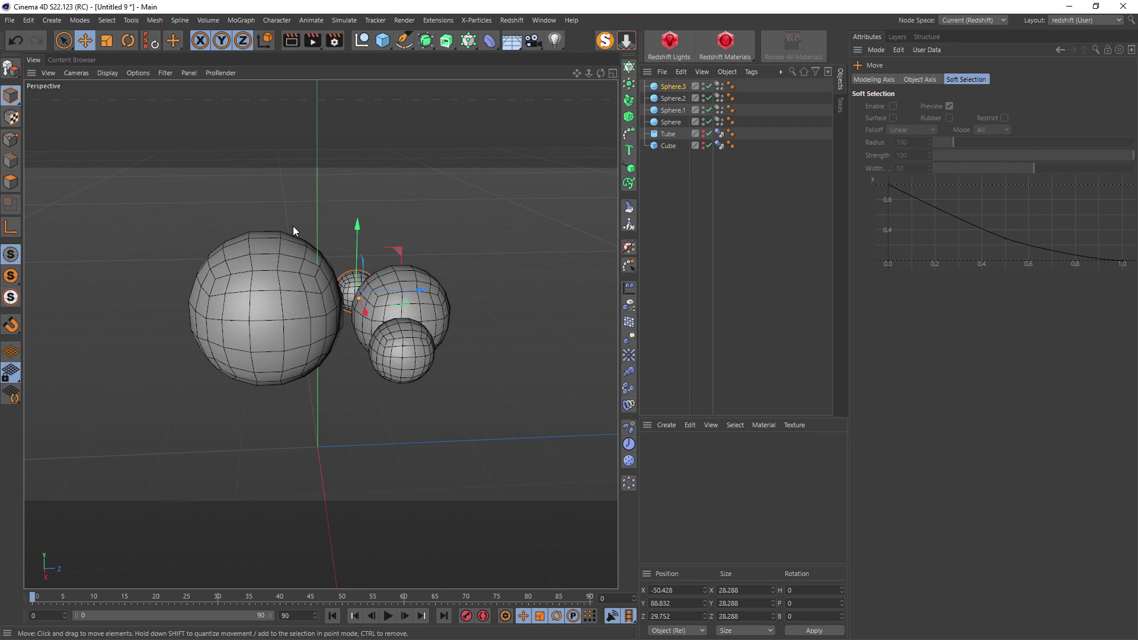
# Step: Try moving Sphere.1 inward to about X 30, preview the simulation, and return to the first frame
pyautogui.scroll(2, 410, 355)
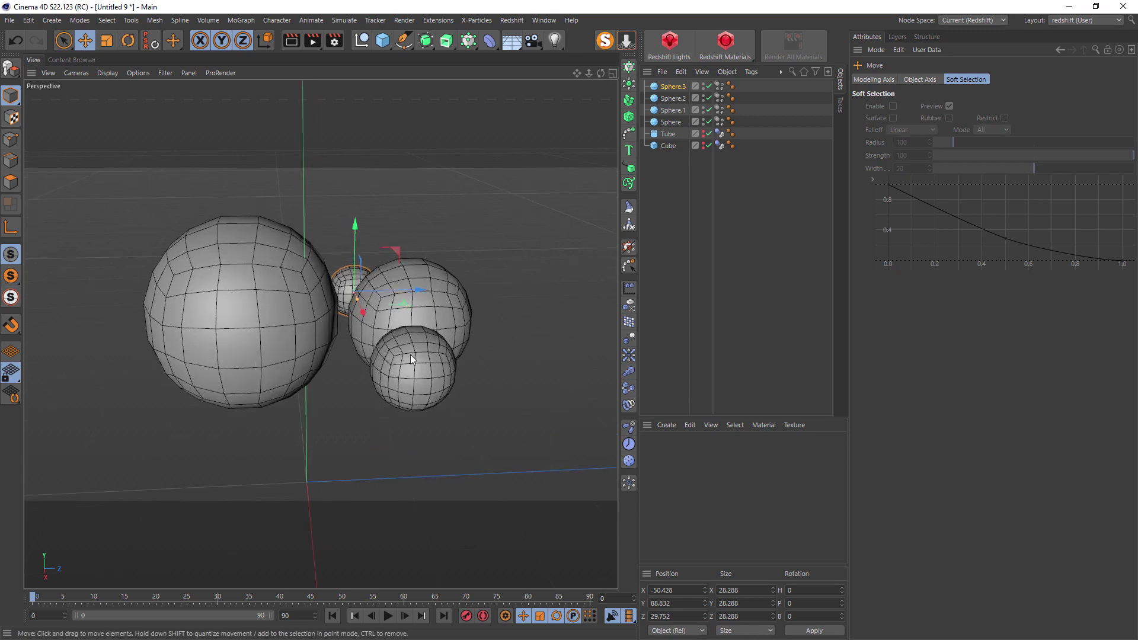
pyautogui.click(411, 355)
pyautogui.keyDown('alt'); pyautogui.moveTo(372, 362); pyautogui.dragTo(473, 382); pyautogui.keyUp('alt')
pyautogui.click(389, 617)
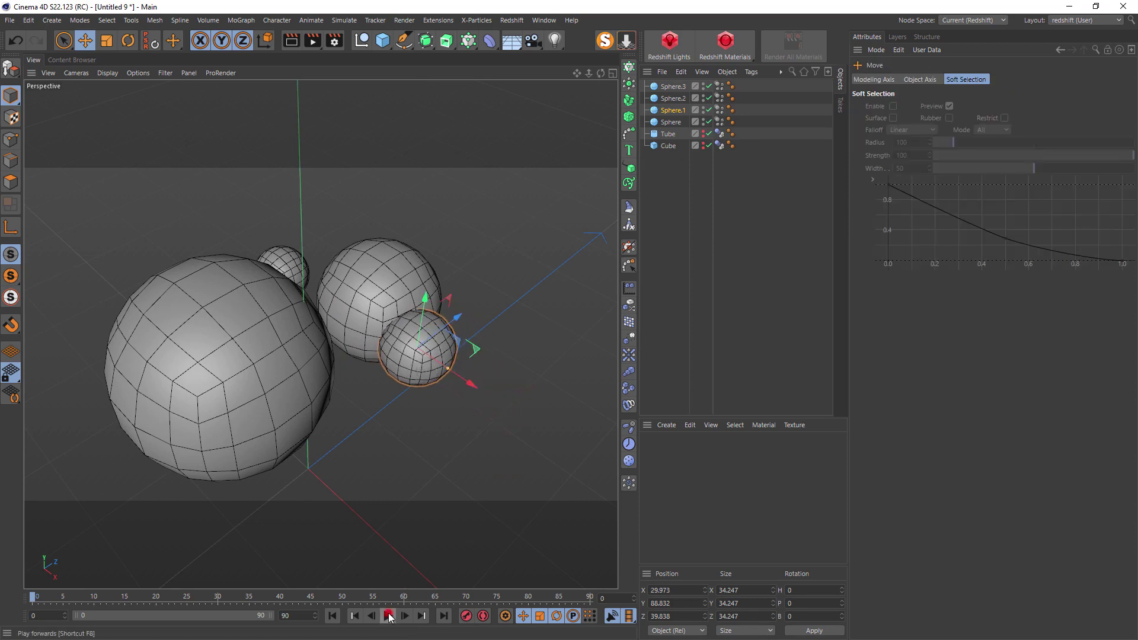
pyautogui.click(388, 617)
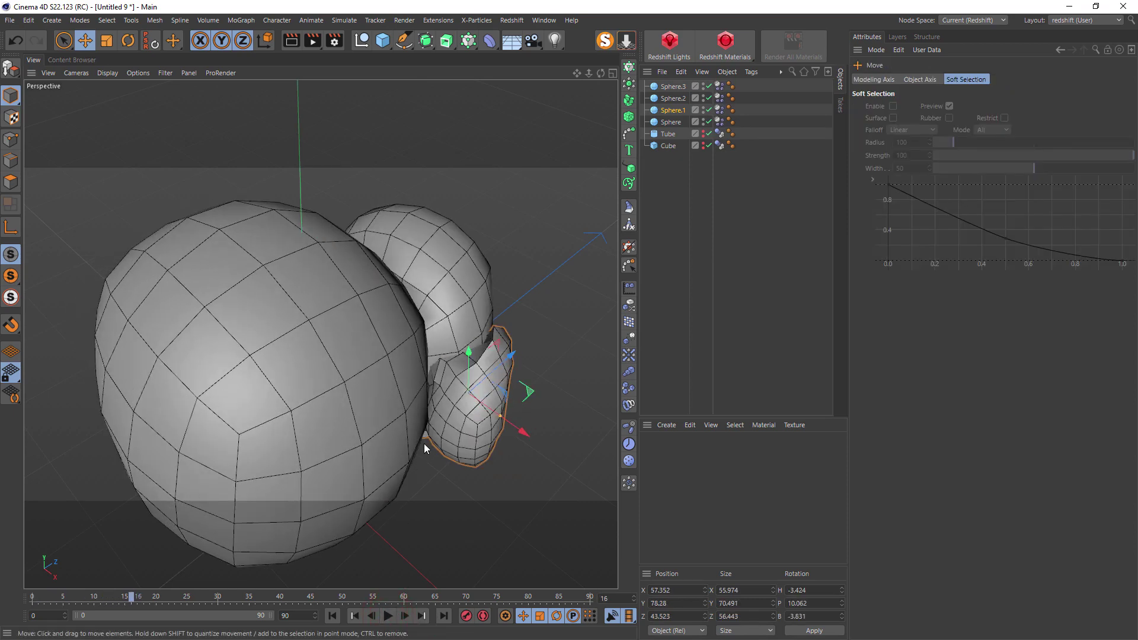
pyautogui.click(333, 615)
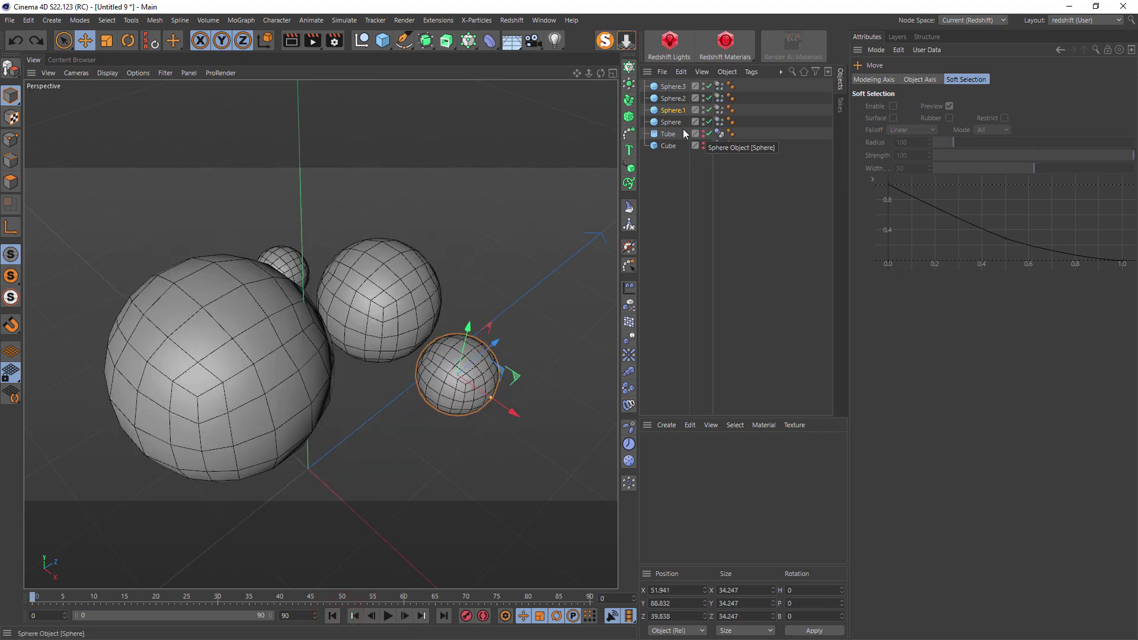
# Step: Select all four spheres and keyframe their X, Y and Z scale at 0 on frame 0
pyautogui.keyDown('alt'); pyautogui.moveTo(353, 303); pyautogui.dragTo(427, 380); pyautogui.keyUp('alt')
pyautogui.click(673, 86)
pyautogui.keyDown('shift'); pyautogui.click(673, 122); pyautogui.keyUp('shift')
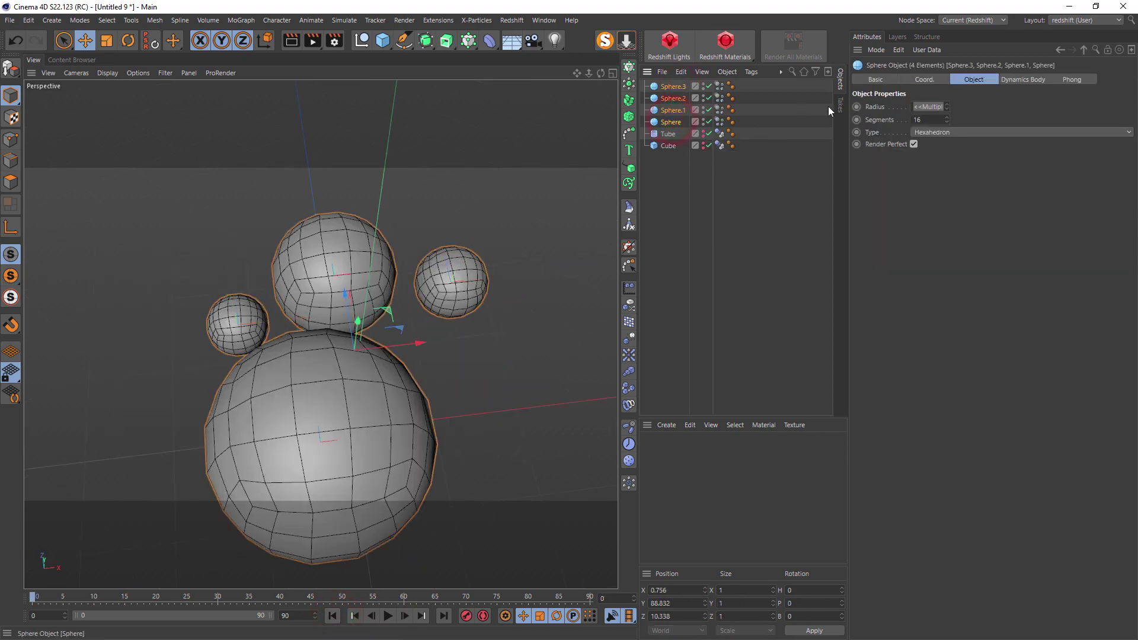
pyautogui.click(912, 80)
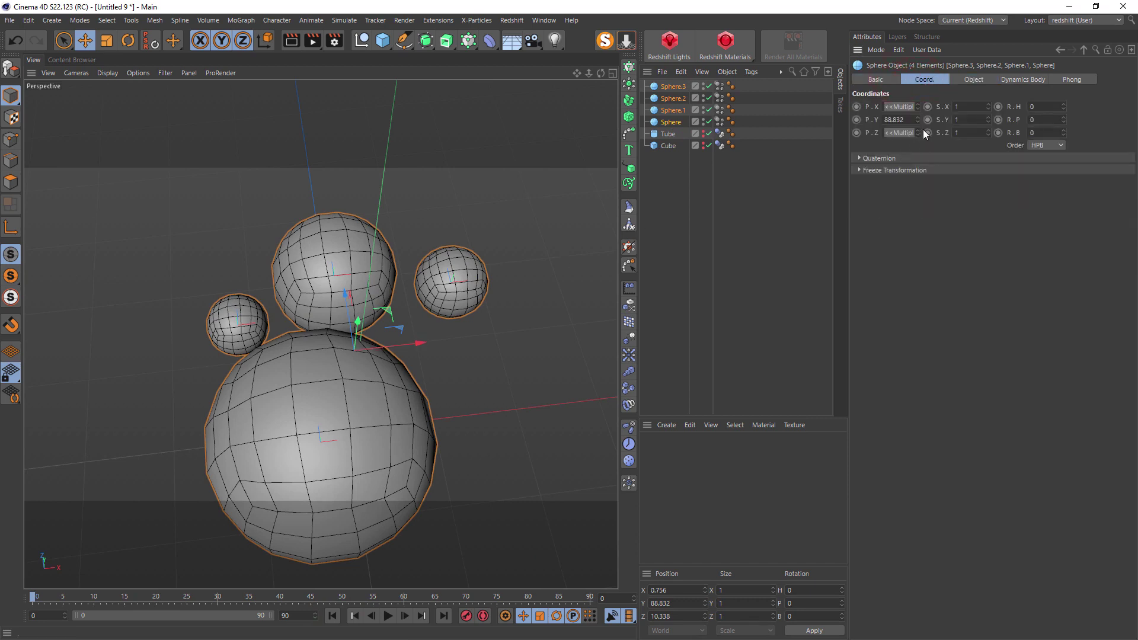
pyautogui.write('0')
pyautogui.moveTo(958, 107); pyautogui.dragTo(952, 120)
pyautogui.write('0')
pyautogui.moveTo(968, 132); pyautogui.dragTo(950, 134)
pyautogui.write('0')
pyautogui.click(927, 107)
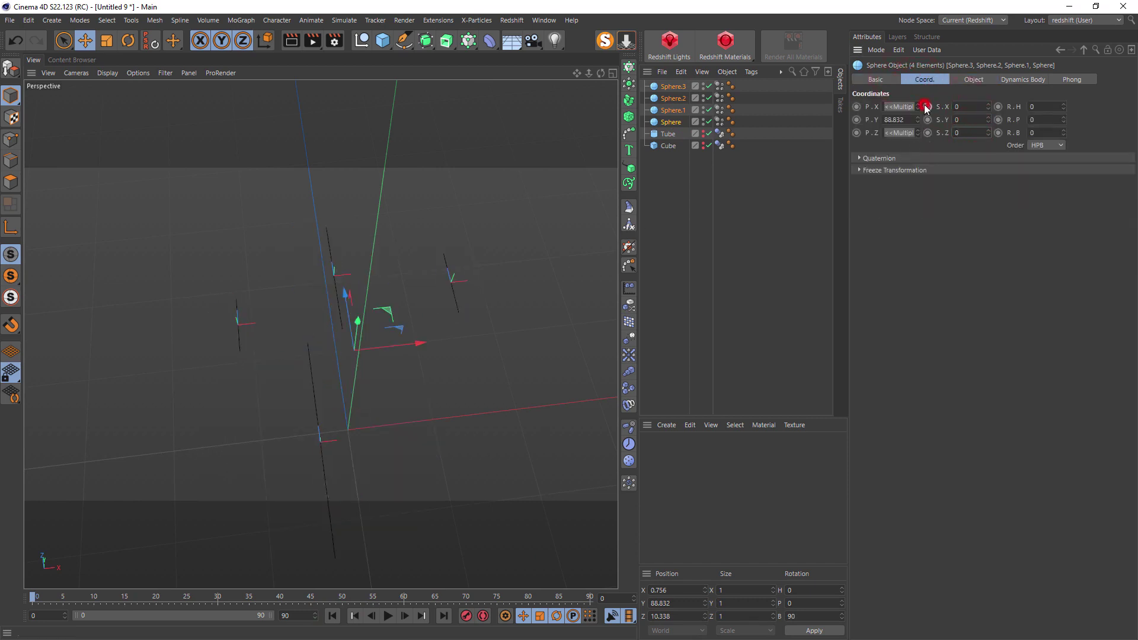
pyautogui.click(927, 120)
pyautogui.click(927, 132)
# Step: Keyframe the X, Y and Z scale of all four spheres at 1 on frame 9, just before the dynamics key
pyautogui.click(719, 86)
pyautogui.moveTo(86, 600); pyautogui.dragTo(90, 602)
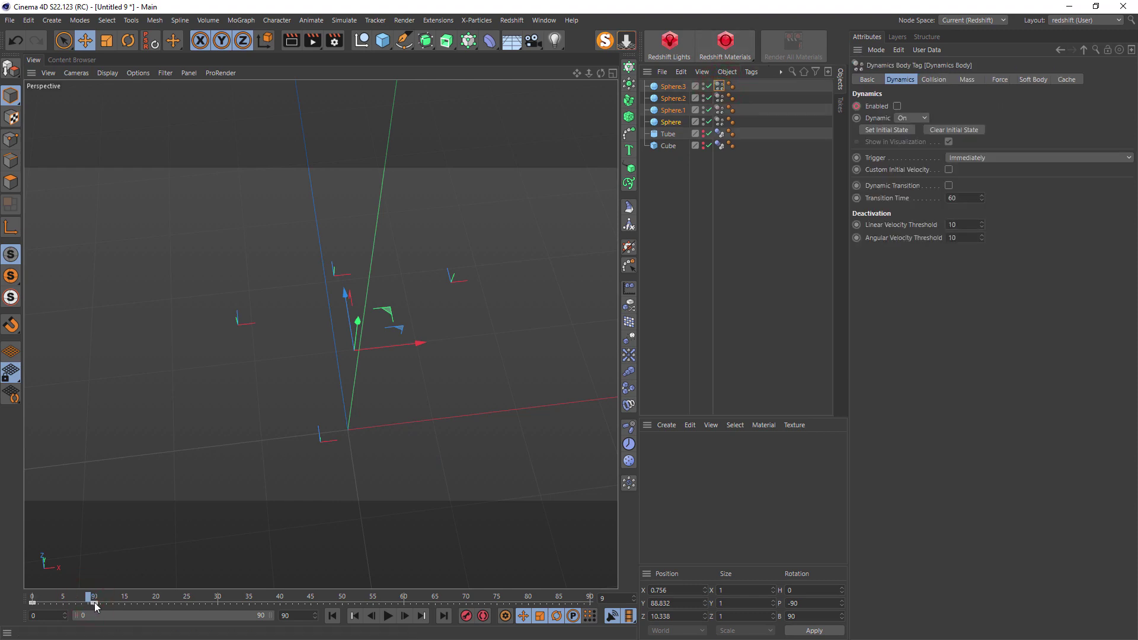
pyautogui.click(95, 602)
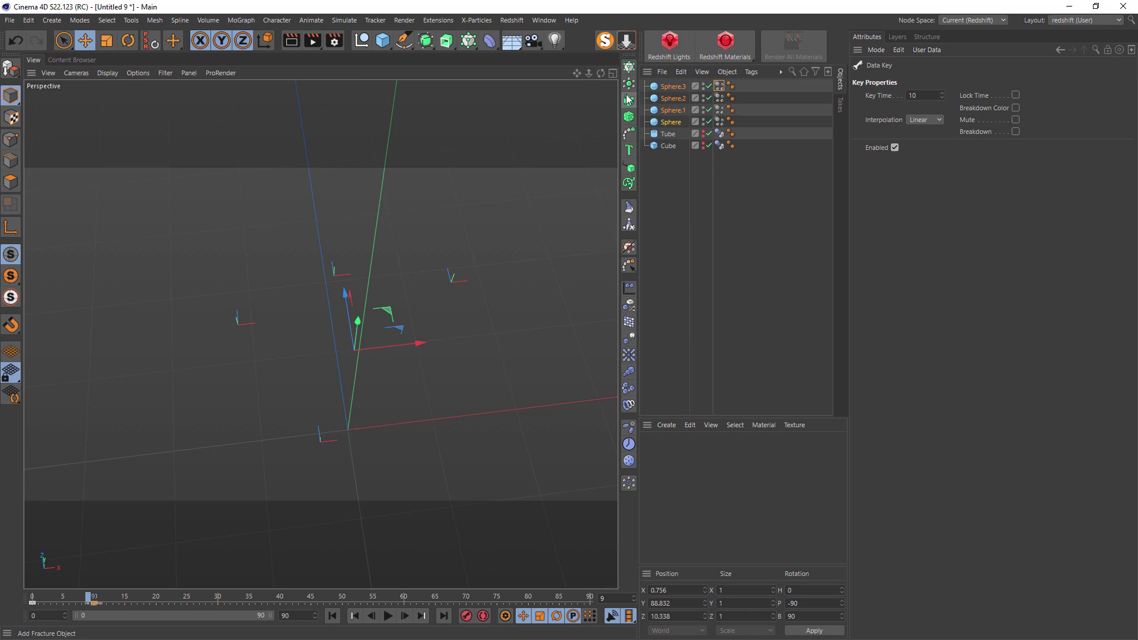
pyautogui.click(672, 86)
pyautogui.keyDown('shift'); pyautogui.click(670, 121); pyautogui.keyUp('shift')
pyautogui.click(971, 106)
pyautogui.write('1')
pyautogui.click(960, 120)
pyautogui.write('1')
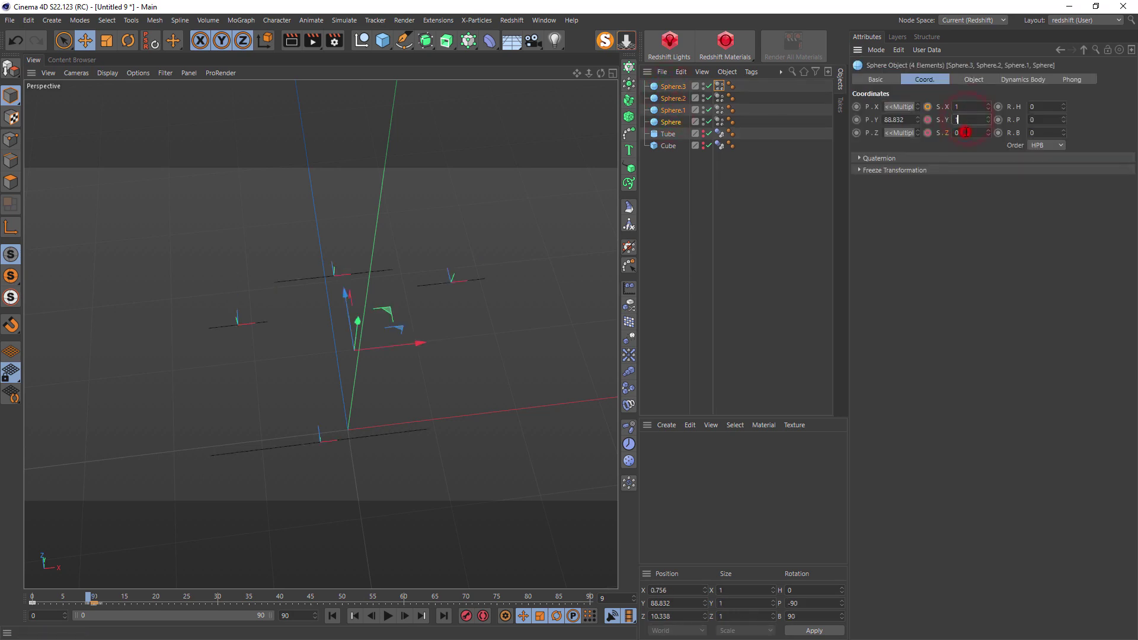
pyautogui.click(966, 132)
pyautogui.write('1')
pyautogui.click(927, 106)
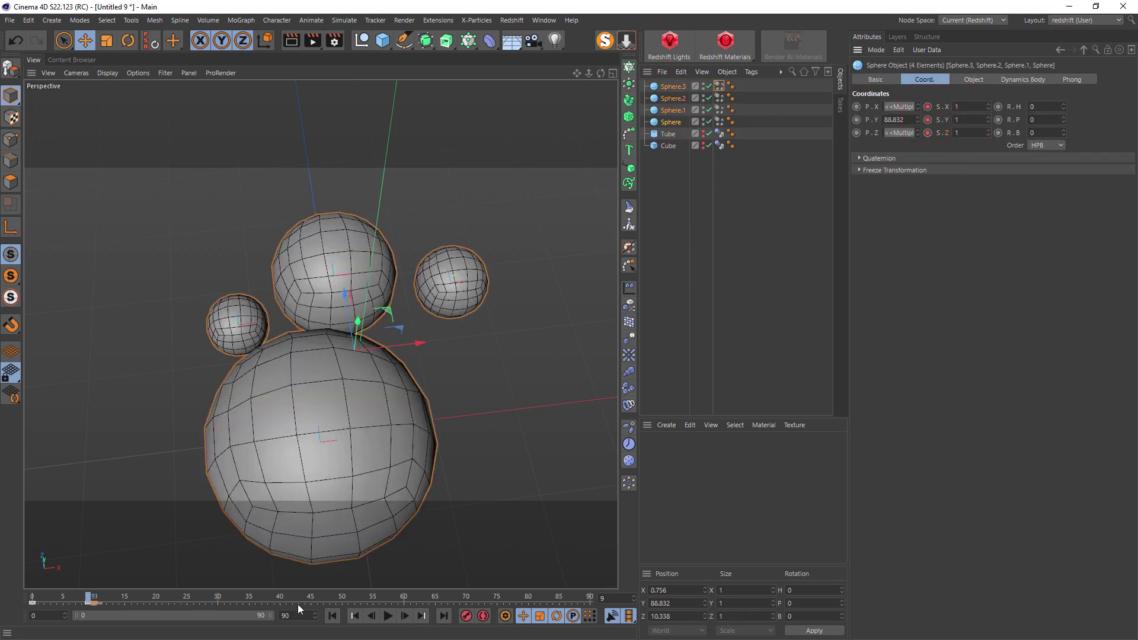
# Step: Play the scale-up and soft body animation twice from the first frame and inspect the squashed spheres from another angle
pyautogui.click(332, 616)
pyautogui.click(386, 615)
pyautogui.click(387, 616)
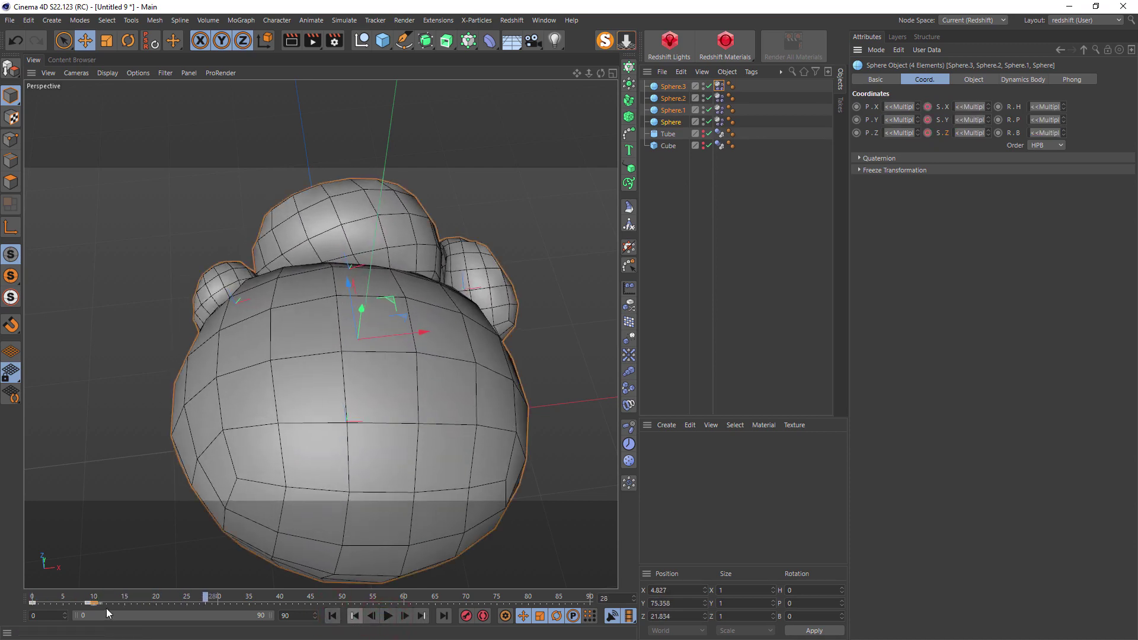
pyautogui.click(83, 596)
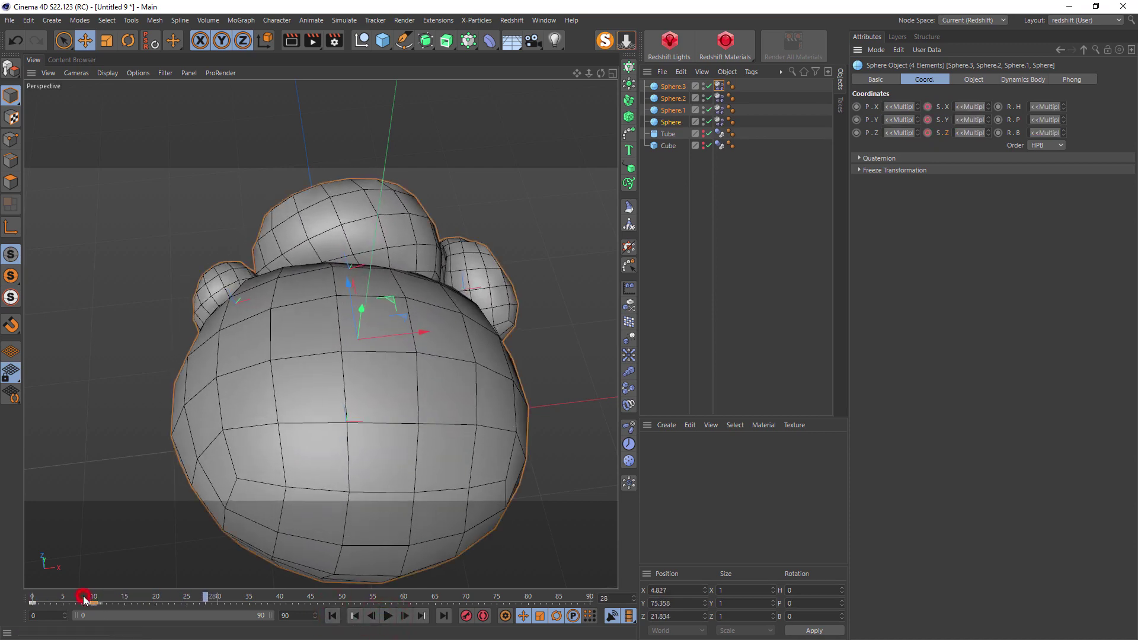
pyautogui.click(332, 616)
pyautogui.click(388, 616)
pyautogui.click(388, 616)
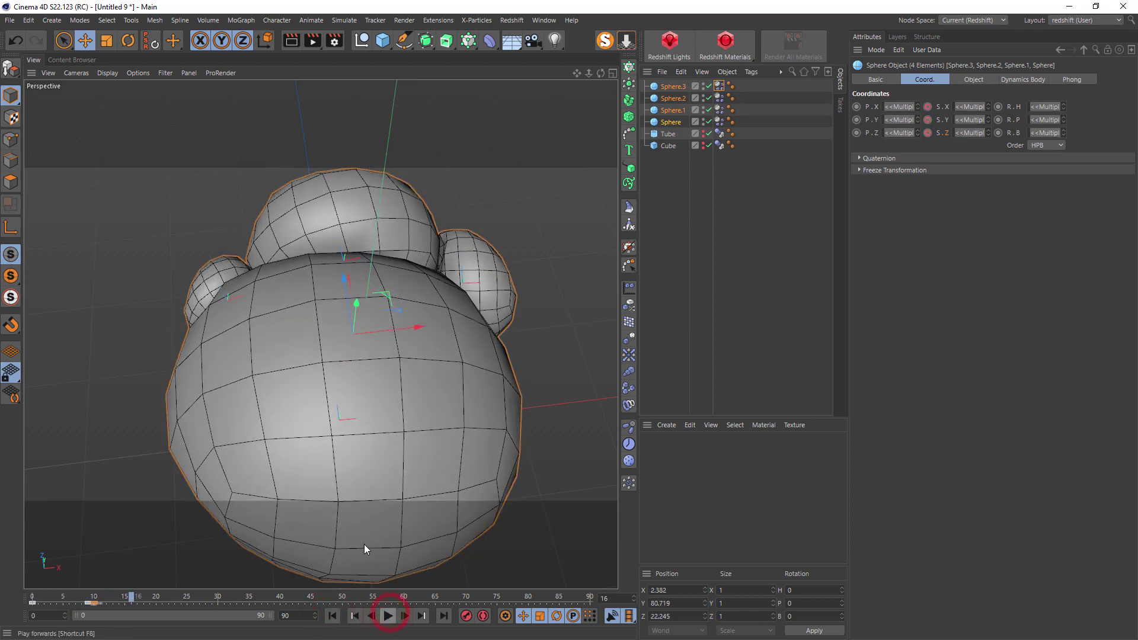
pyautogui.keyDown('alt'); pyautogui.moveTo(310, 255); pyautogui.dragTo(504, 178); pyautogui.keyUp('alt')
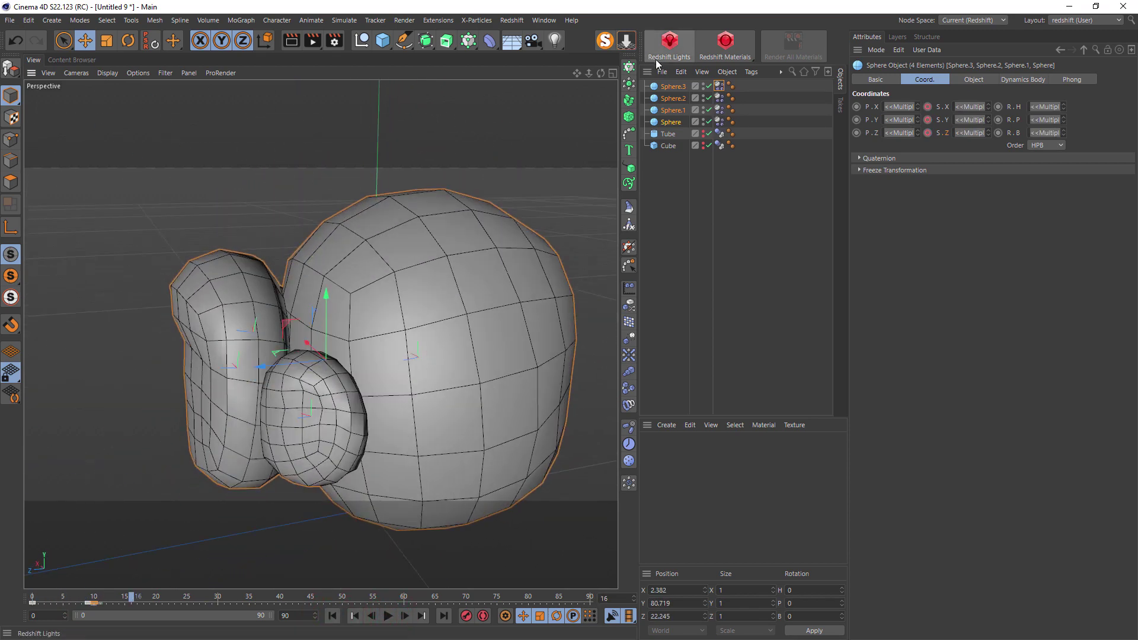
# Step: Add Redshift Object tags to the four spheres, override their geometry settings and enable tessellation
pyautogui.rightClick(666, 89)
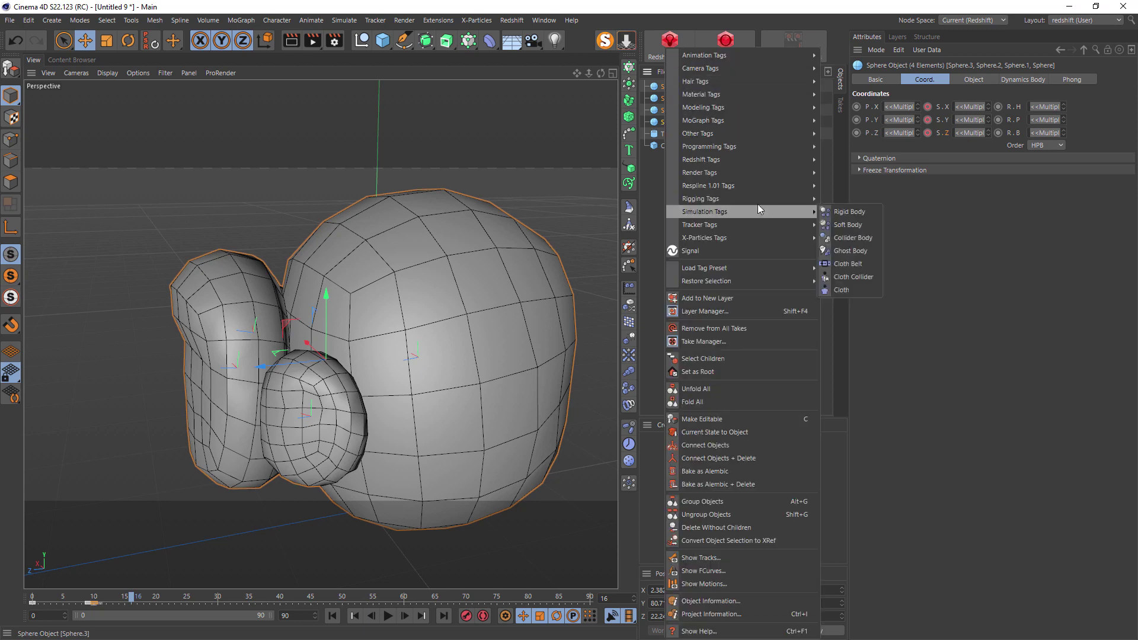
pyautogui.moveTo(786, 162)
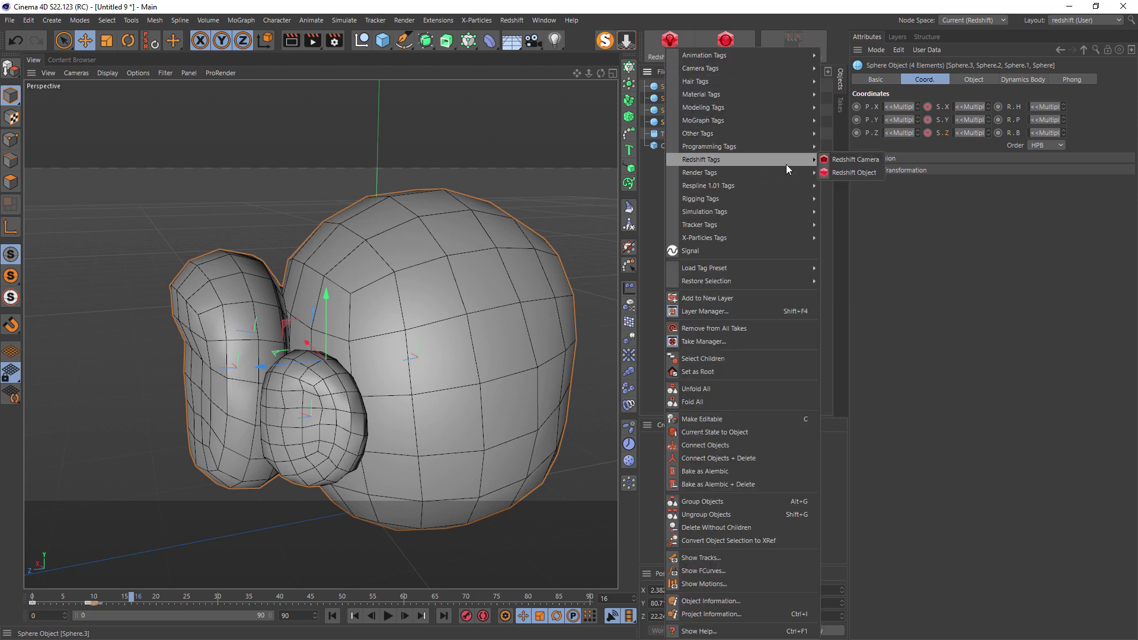
pyautogui.click(851, 171)
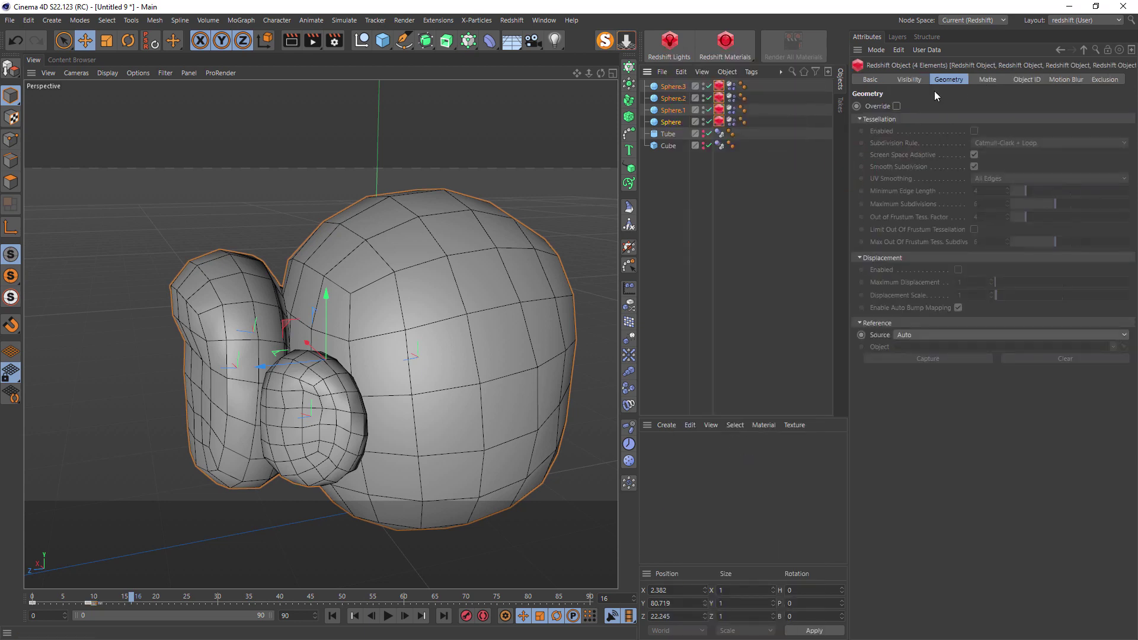
pyautogui.click(896, 105)
pyautogui.click(974, 131)
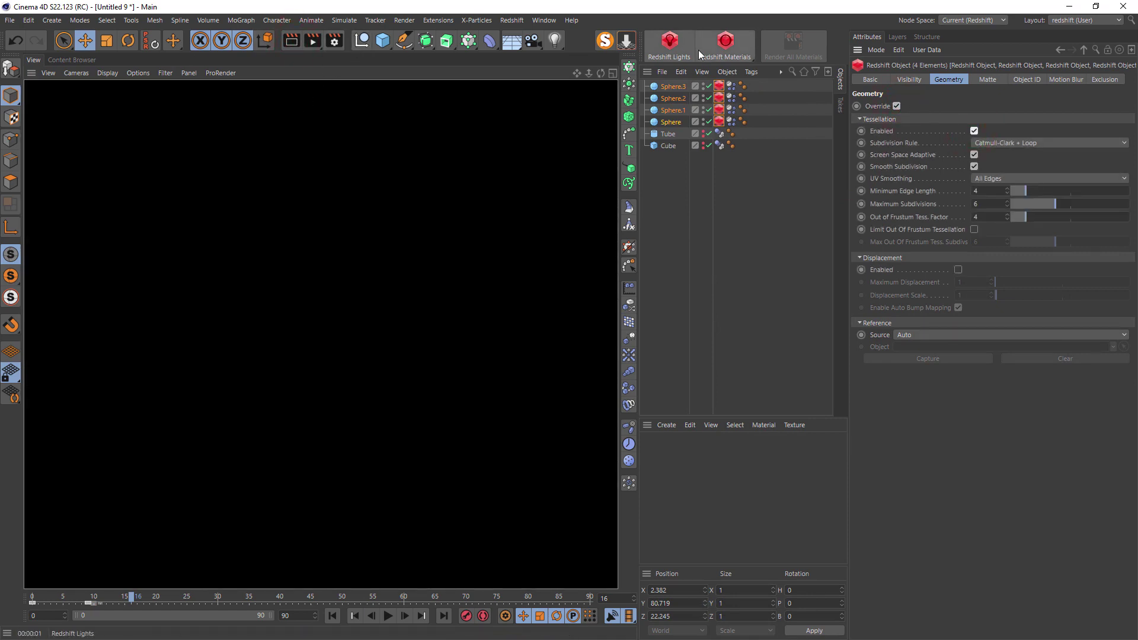
# Step: Add a Redshift Dome Light and render the Perspective view
pyautogui.click(673, 43)
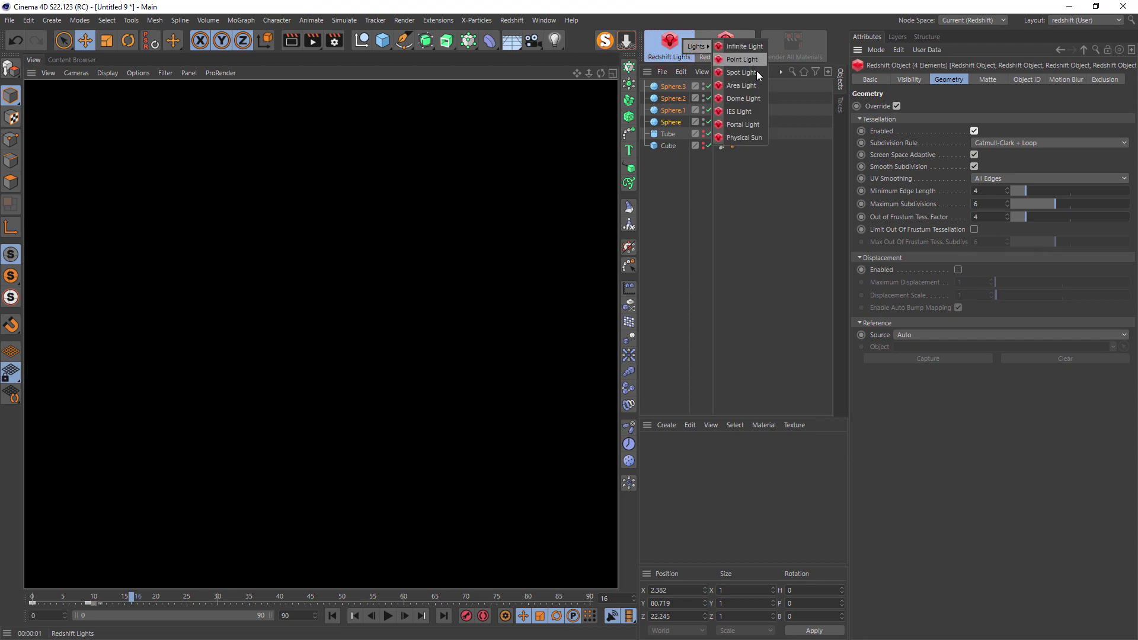
pyautogui.click(758, 96)
pyautogui.click(291, 45)
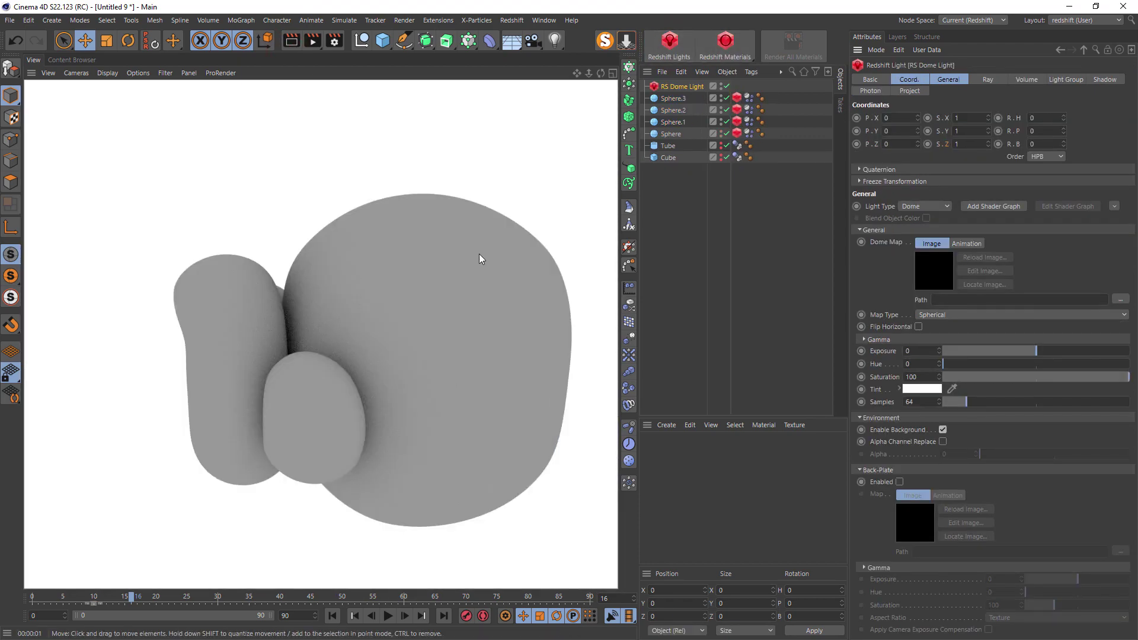
# Step: Set the segments of all four spheres to 18 and play the simulation from the first frame
pyautogui.click(673, 97)
pyautogui.keyDown('shift'); pyautogui.click(668, 135); pyautogui.keyUp('shift')
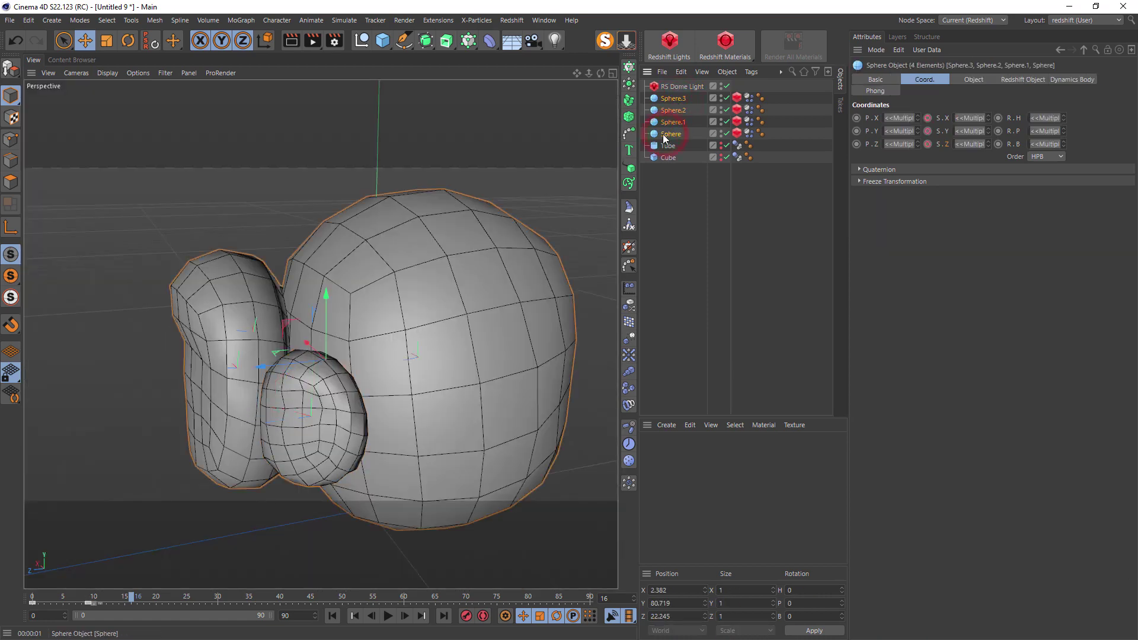
pyautogui.click(974, 79)
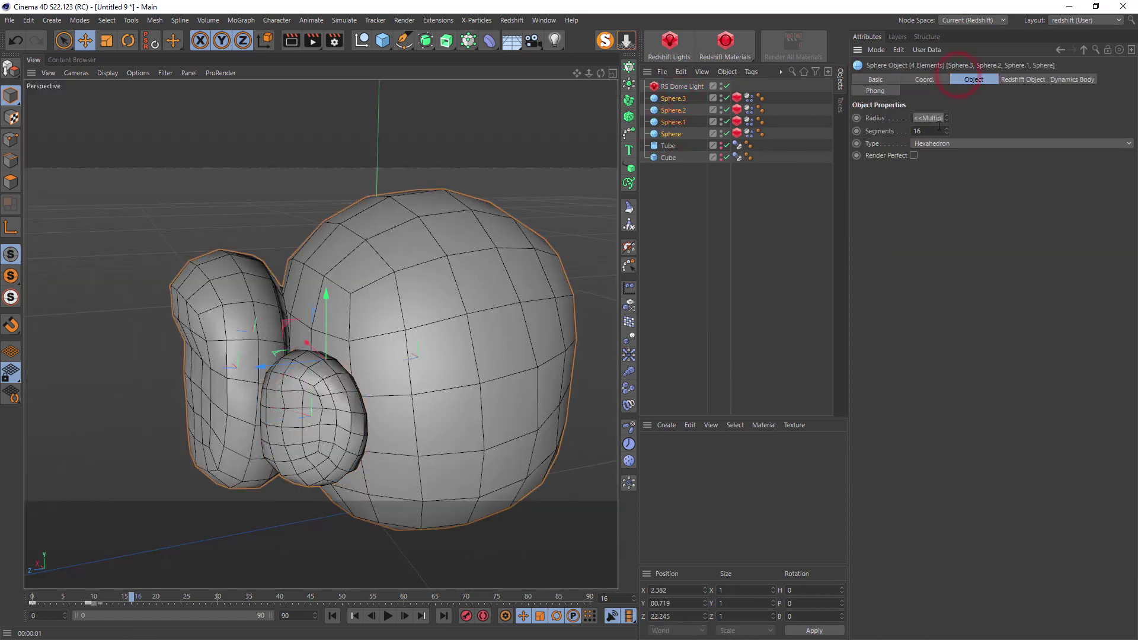
pyautogui.moveTo(946, 131); pyautogui.dragTo(946, 129)
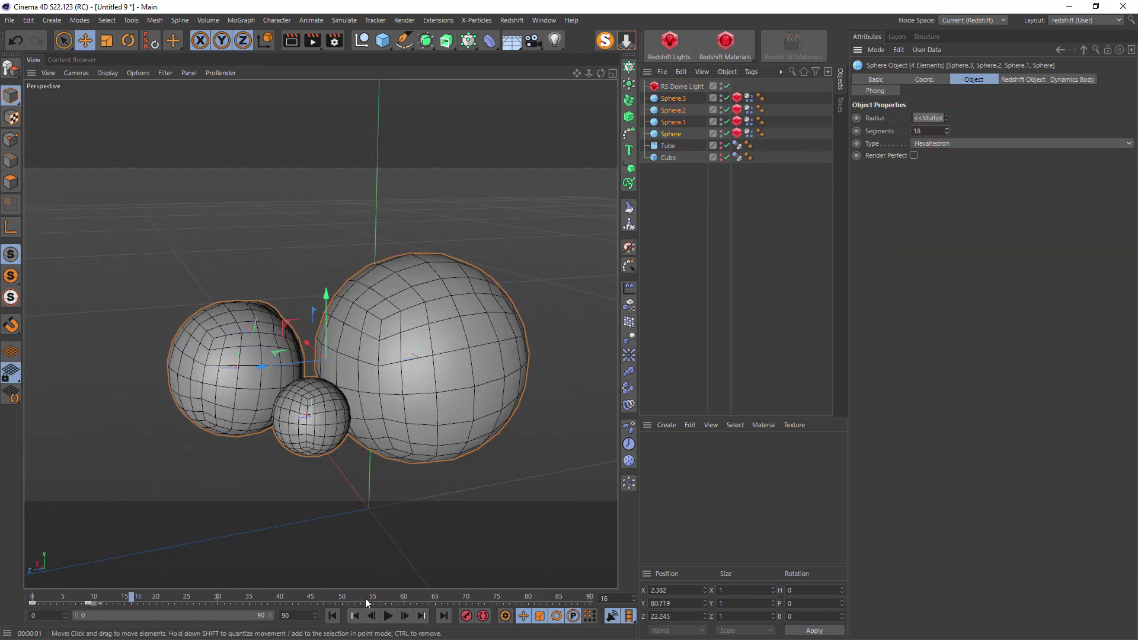
pyautogui.click(333, 616)
pyautogui.click(387, 616)
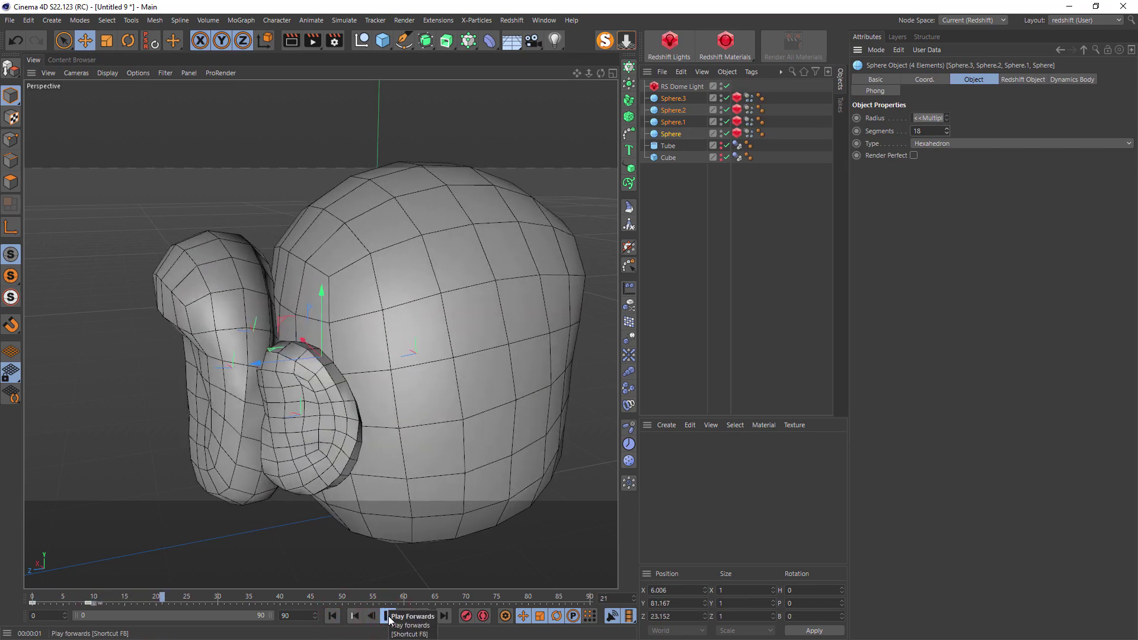
# Step: Stop the simulation, show the tube in the viewport and render the Perspective view from a higher angle
pyautogui.click(388, 617)
pyautogui.click(721, 145)
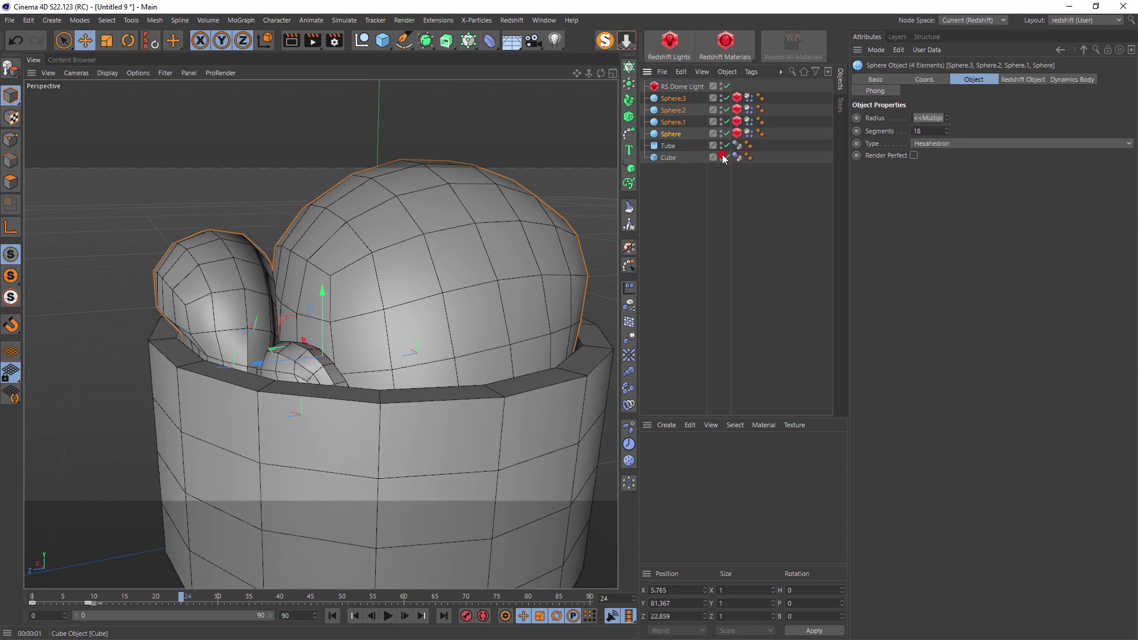
pyautogui.scroll(-3, 342, 362)
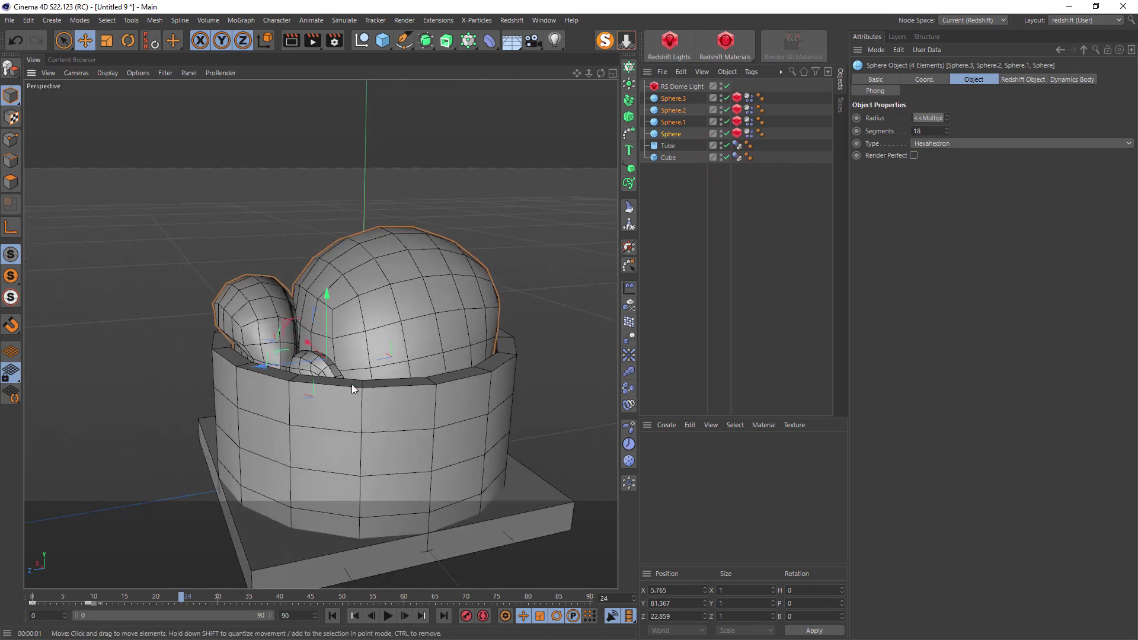
pyautogui.keyDown('alt'); pyautogui.moveTo(360, 401); pyautogui.dragTo(396, 413); pyautogui.keyUp('alt')
pyautogui.keyDown('alt'); pyautogui.moveTo(396, 413); pyautogui.dragTo(383, 382, button='middle'); pyautogui.keyUp('alt')
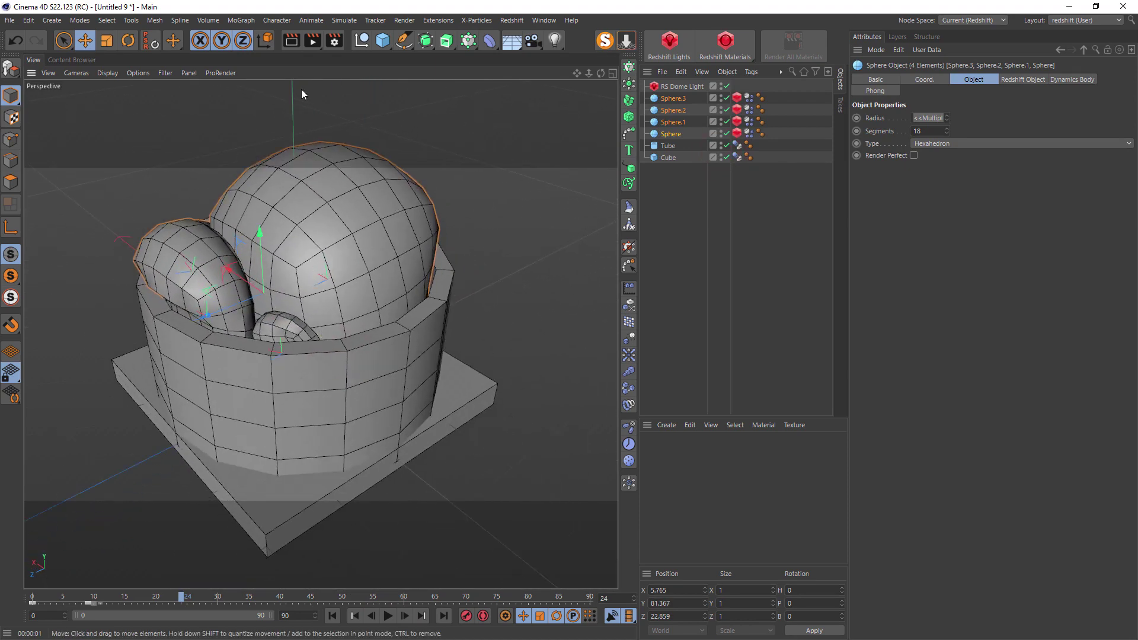
pyautogui.click(292, 41)
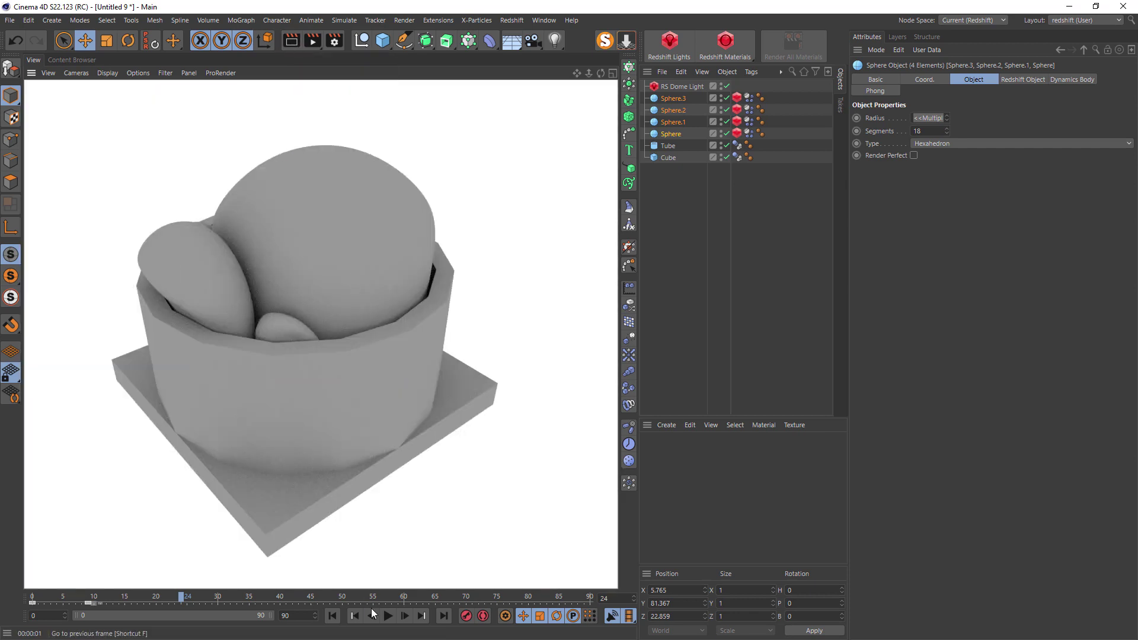
# Step: Duplicate Sphere.3 in the first frames, place the copy above the other spheres, and play the simulation
pyautogui.click(333, 616)
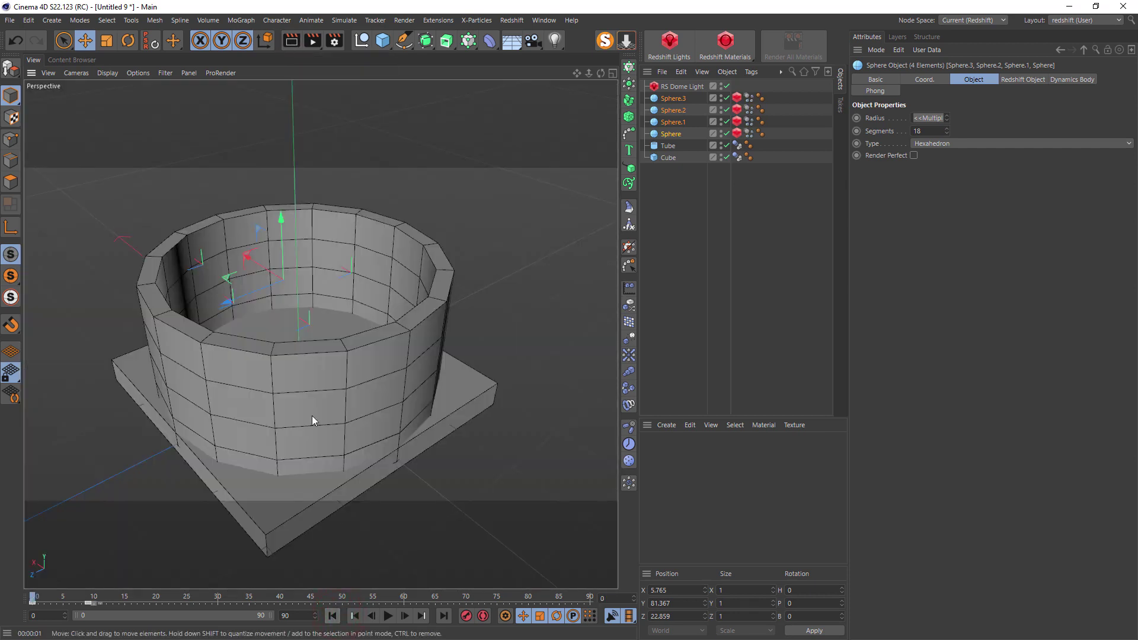
pyautogui.click(406, 616)
pyautogui.click(405, 616)
pyautogui.click(406, 616)
pyautogui.click(406, 616)
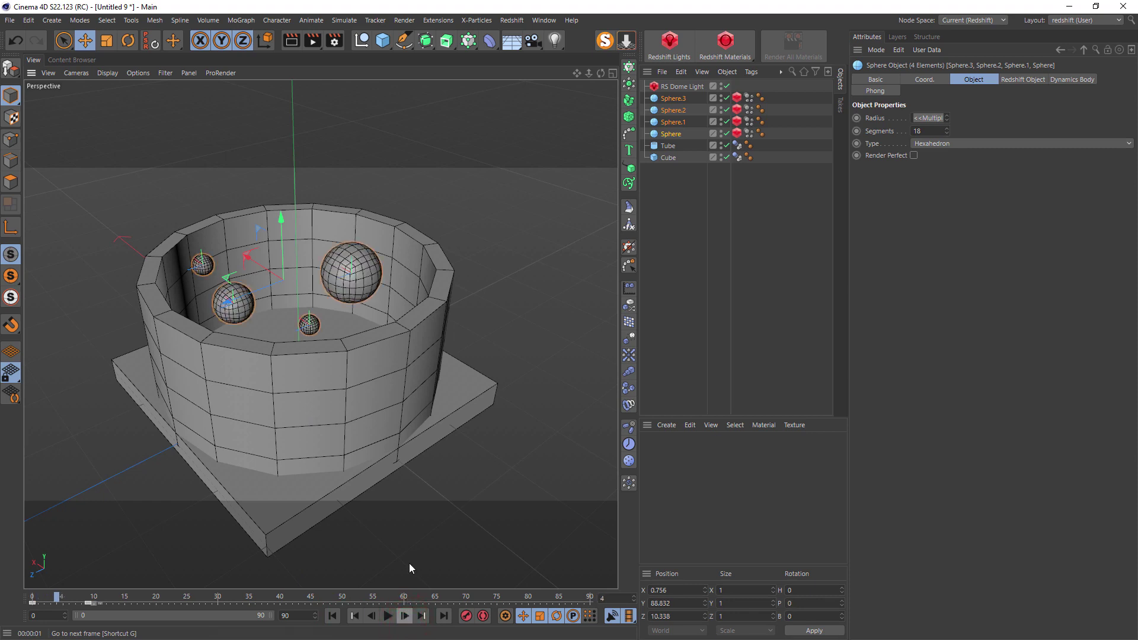
pyautogui.click(685, 99)
pyautogui.keyDown('ctrl'); pyautogui.moveTo(308, 267); pyautogui.dragTo(306, 161); pyautogui.keyUp('ctrl')
pyautogui.click(388, 616)
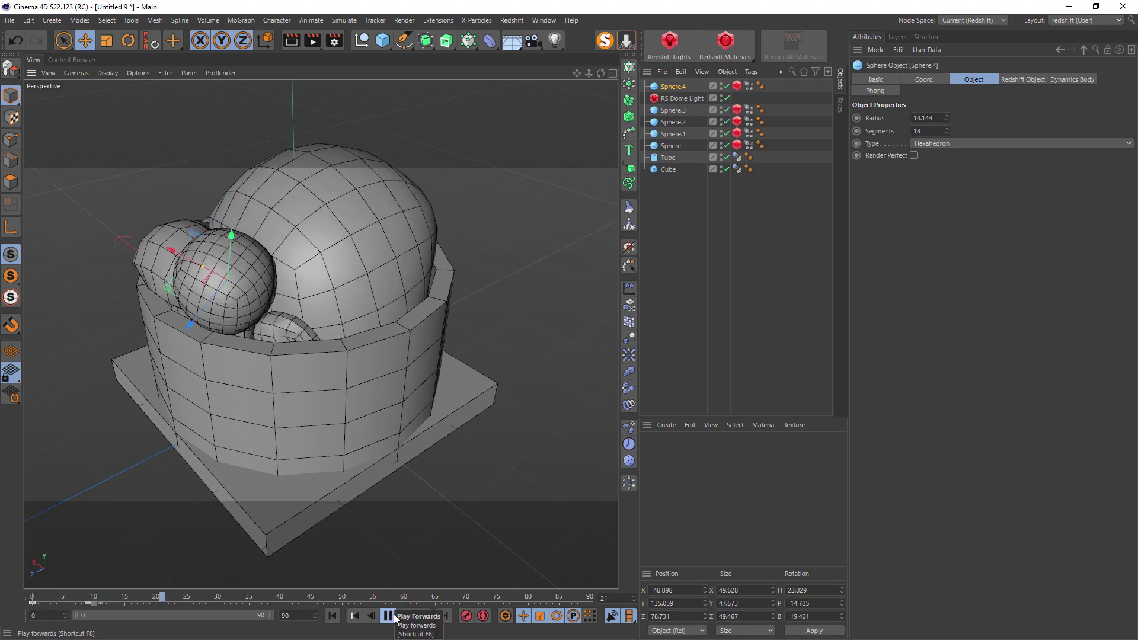
pyautogui.click(389, 616)
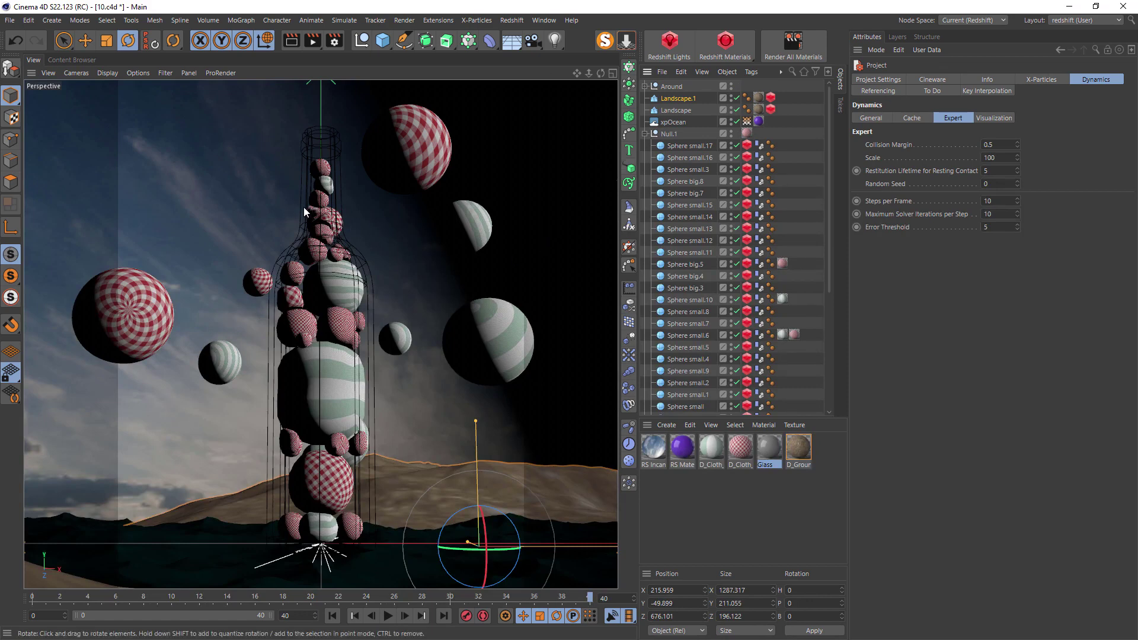
# Step: Examine the gingham and awning stripe cloth material tags on the bottle spheres in the 10.c4d scene
pyautogui.scroll(-2, 745, 252)
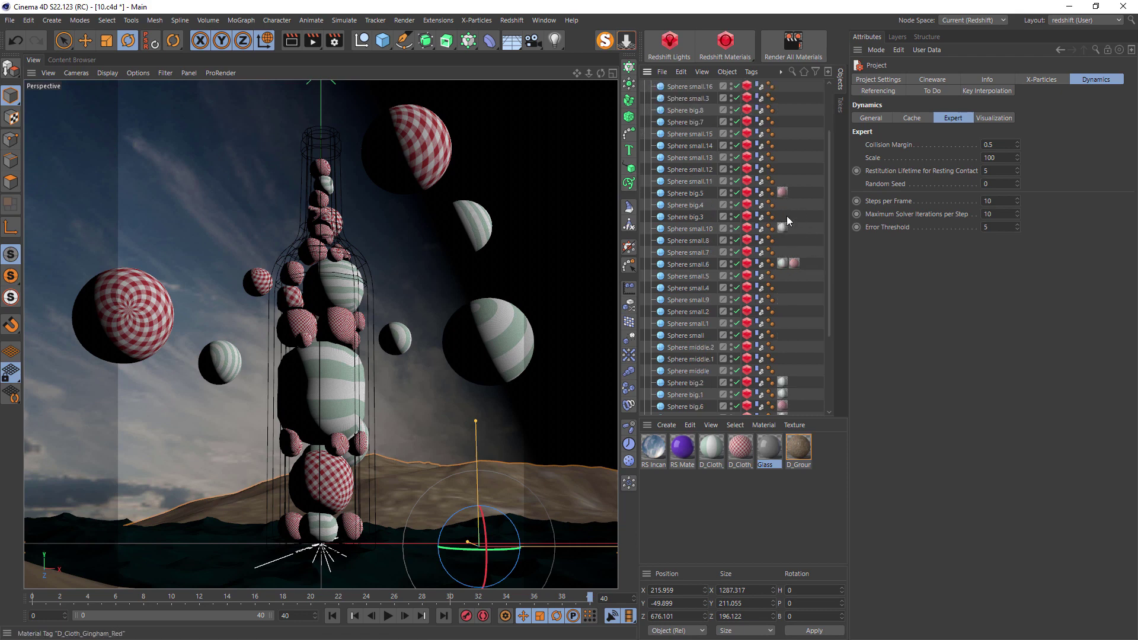
pyautogui.click(795, 262)
pyautogui.click(782, 263)
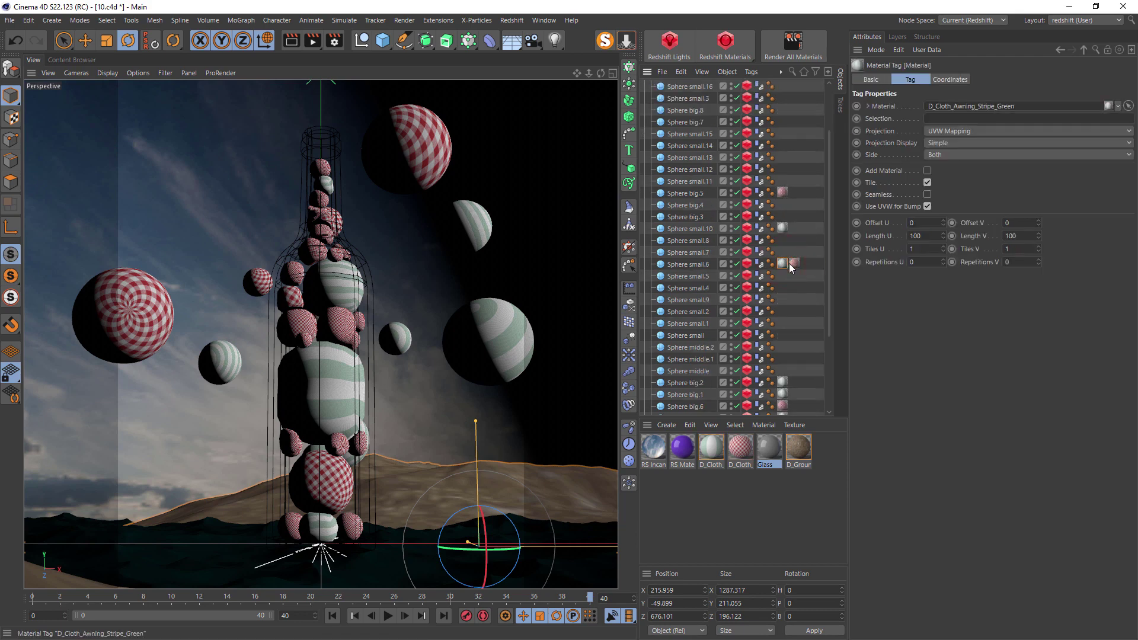
pyautogui.click(783, 382)
# Step: Inspect the Cloner of floating spheres around the bottle and the Displacer in the Around group
pyautogui.click(461, 154)
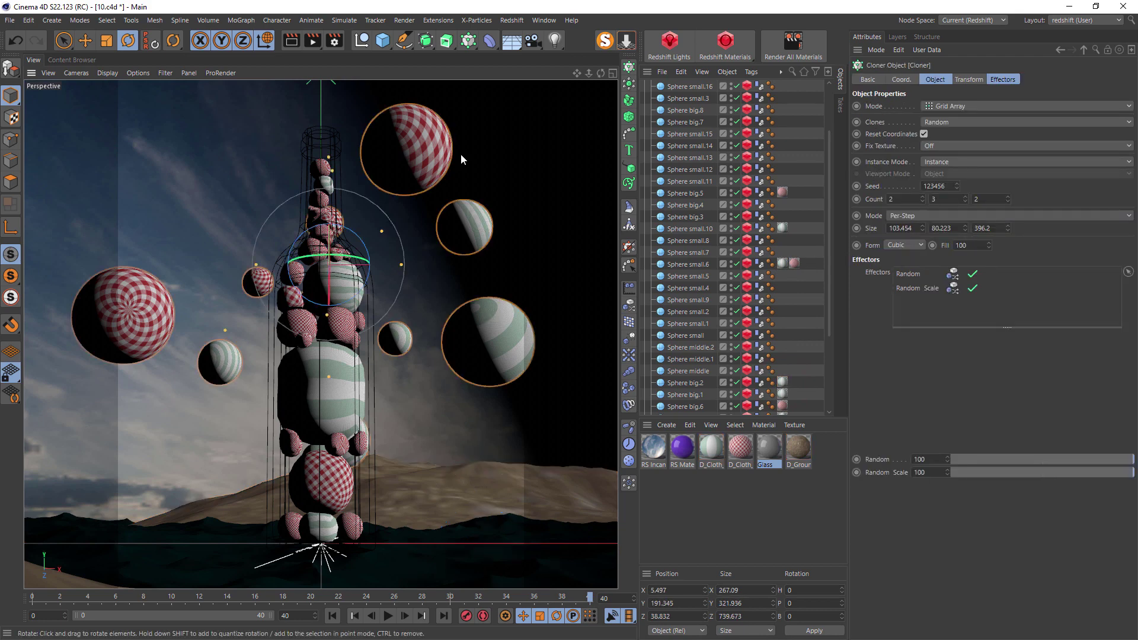
pyautogui.scroll(3, 769, 194)
pyautogui.click(649, 133)
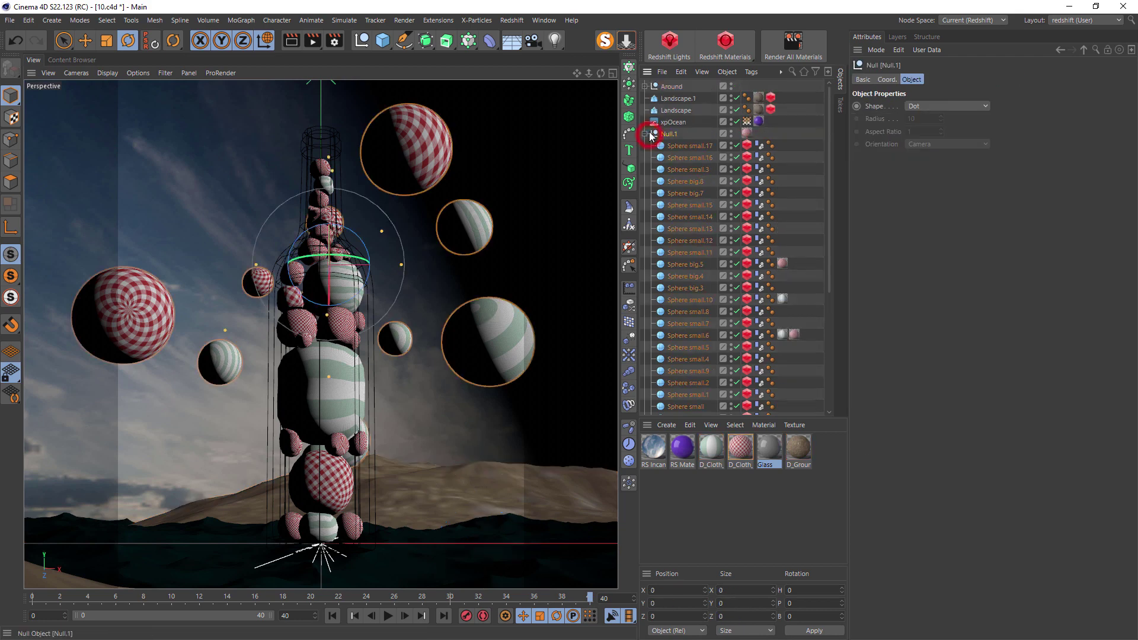
pyautogui.click(644, 86)
pyautogui.click(685, 135)
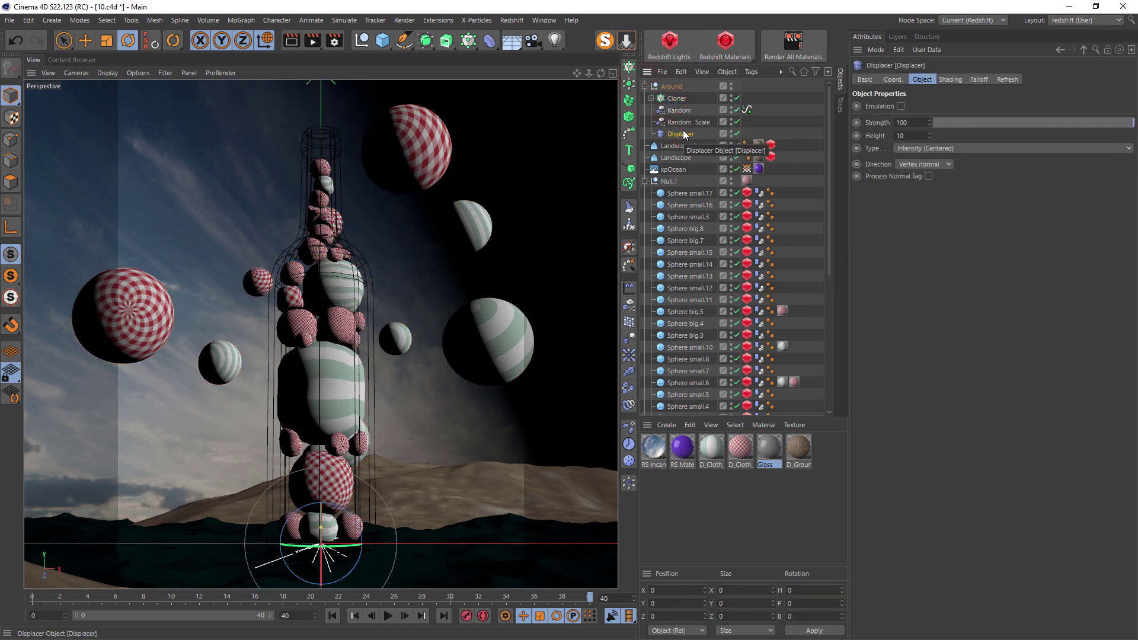
# Step: Examine the Random effector's parameters, strength and Signal tag, and the Random Scale effector's scale parameters
pyautogui.click(678, 111)
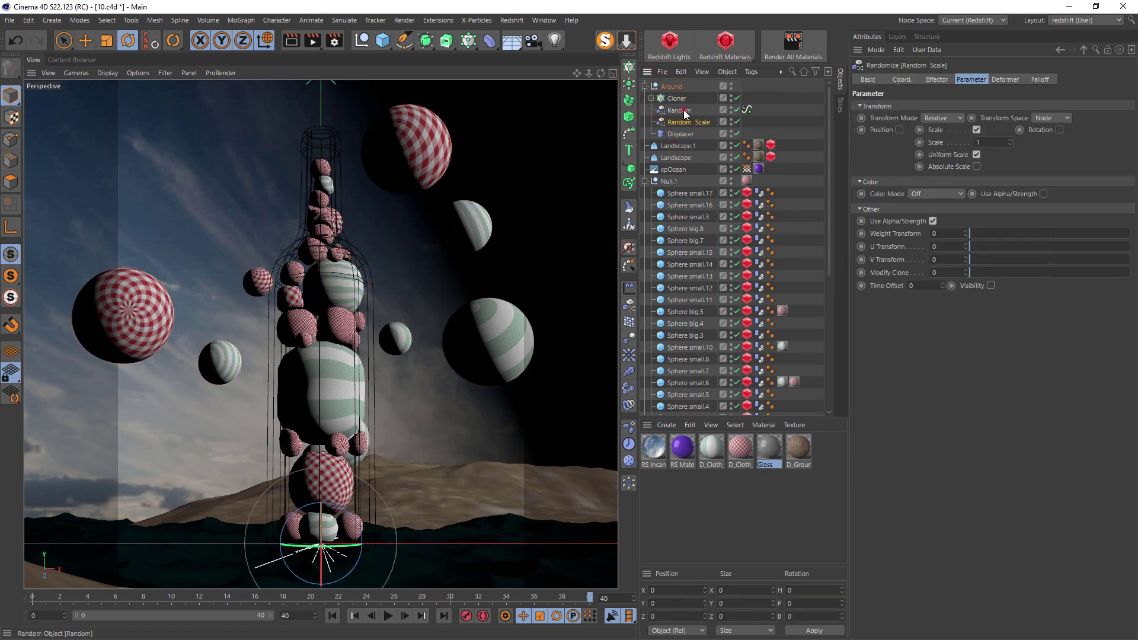
pyautogui.click(935, 80)
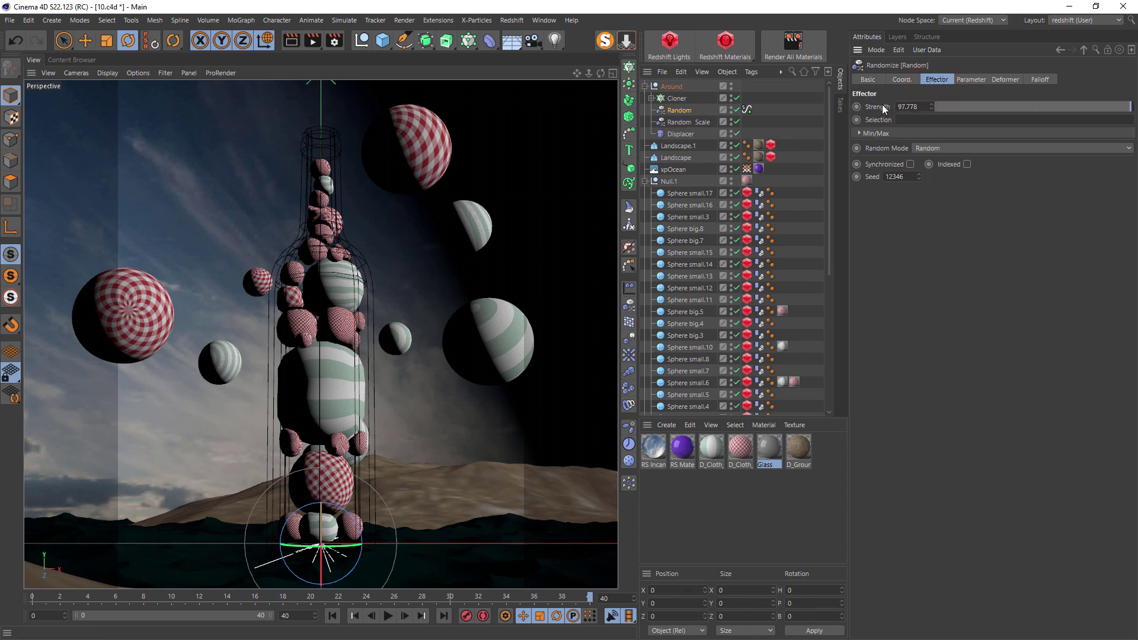
pyautogui.click(747, 109)
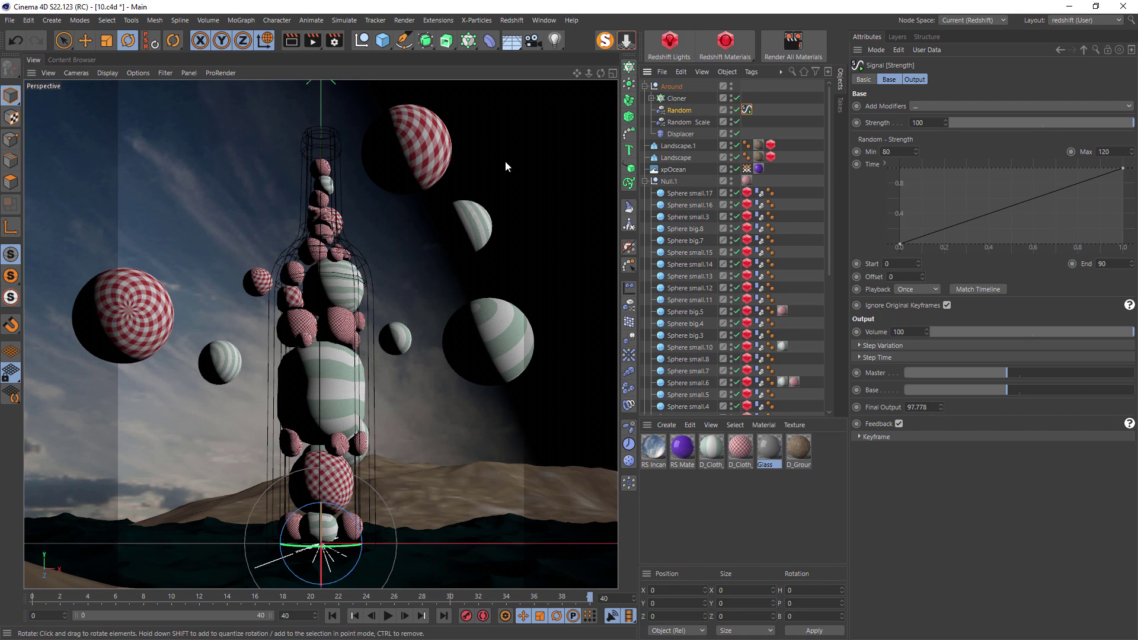
pyautogui.click(701, 122)
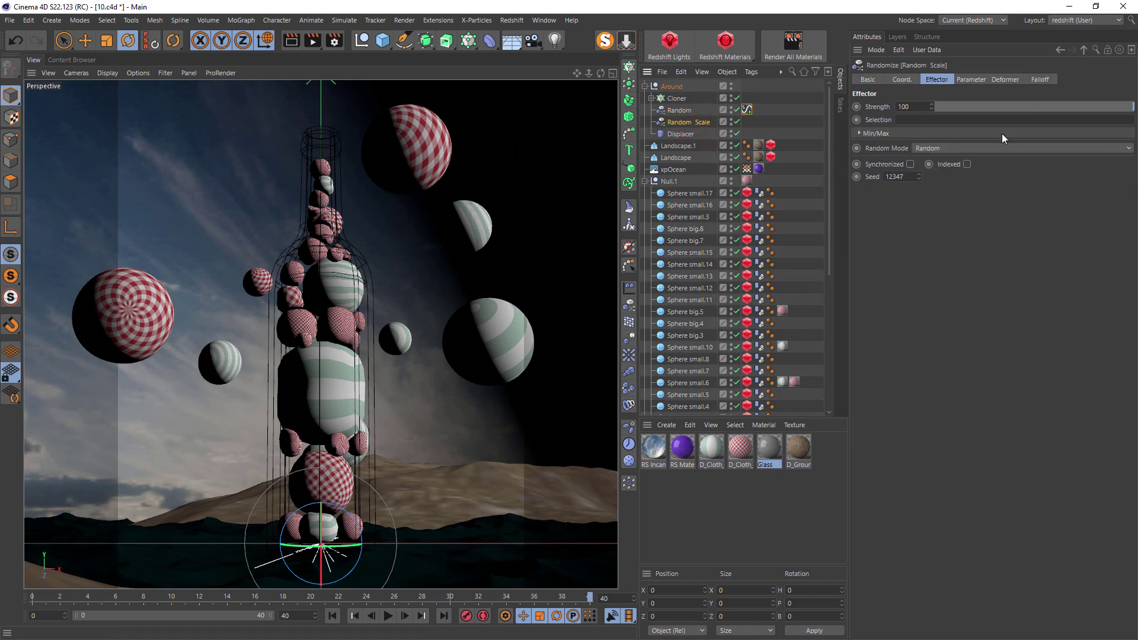
pyautogui.click(972, 79)
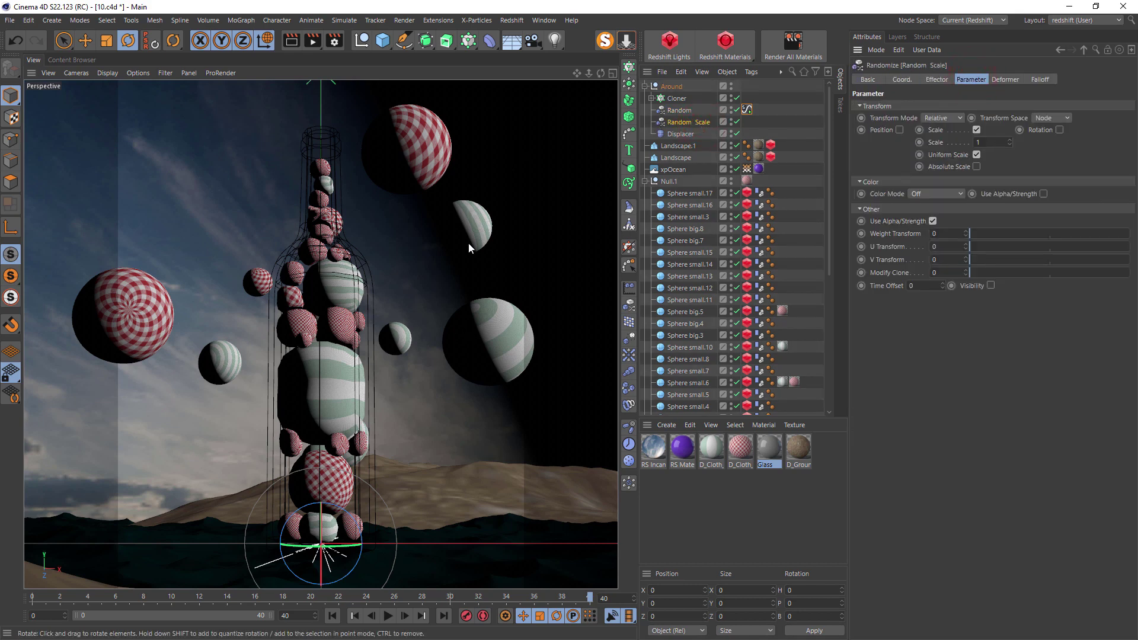